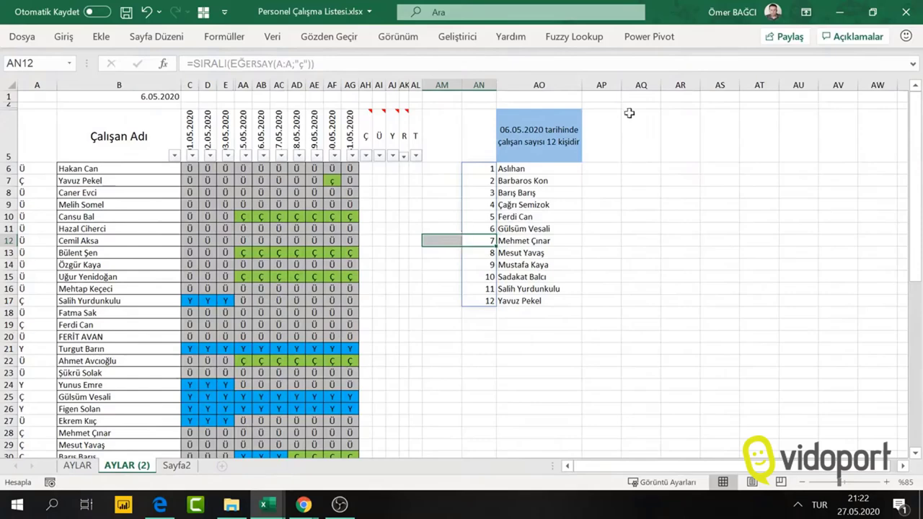
# - Minimize the Personel workbook and close Sürücü çalışma Listesi without saving
pyautogui.click(849, 19)
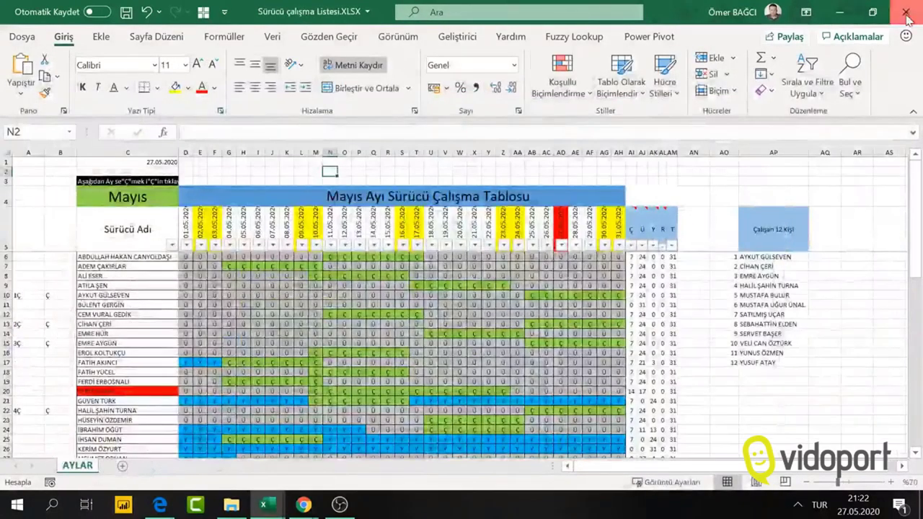
pyautogui.click(907, 19)
pyautogui.click(462, 291)
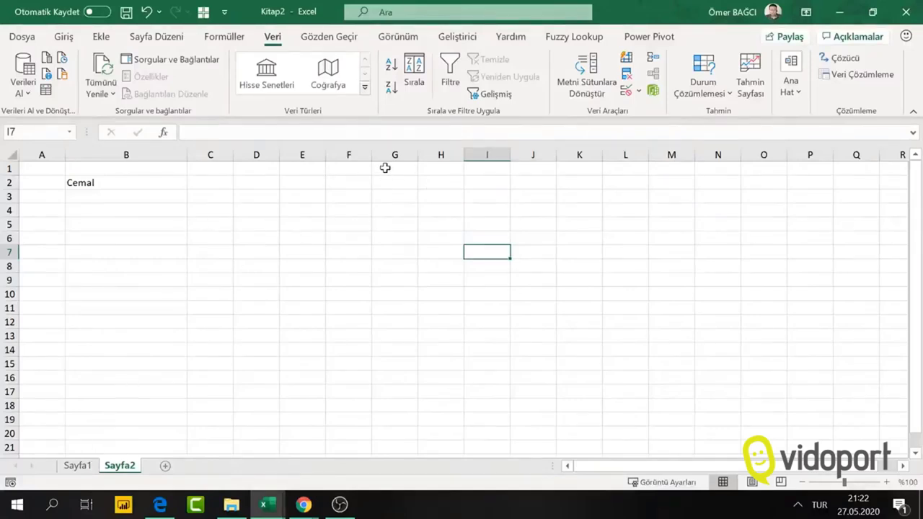
# - Copy the Müşteri Adı Soyadı column from Düşeyara - Vlookup Kullanımı1 into a new sheet Sayfa1
pyautogui.click(277, 507)
pyautogui.click(79, 444)
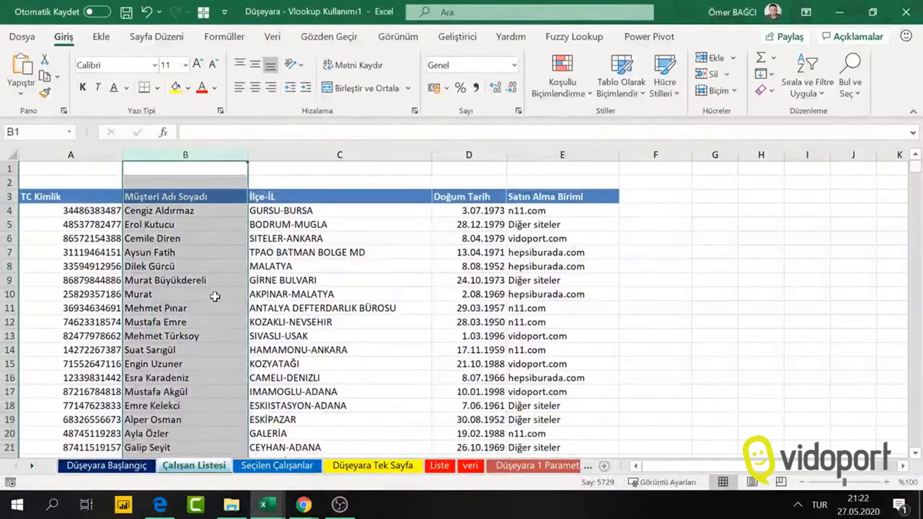
pyautogui.hotkey('ctrl', 'c')
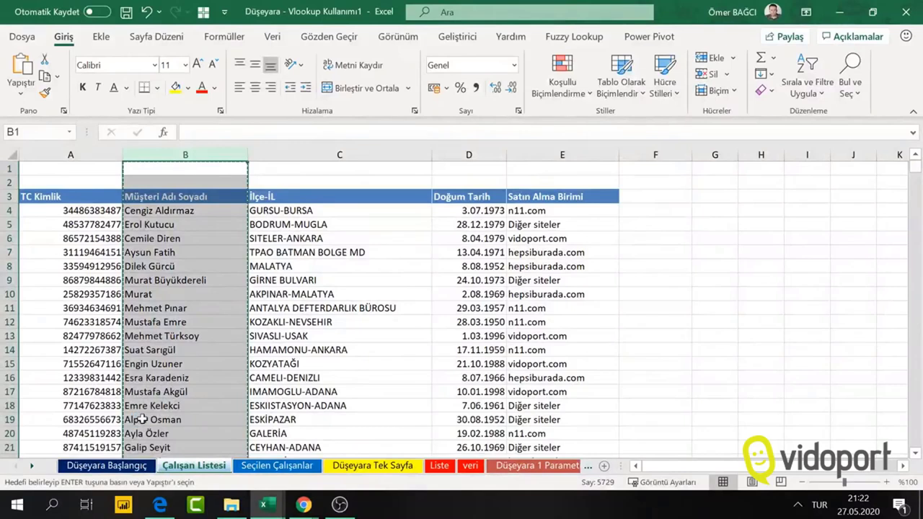
pyautogui.click(605, 467)
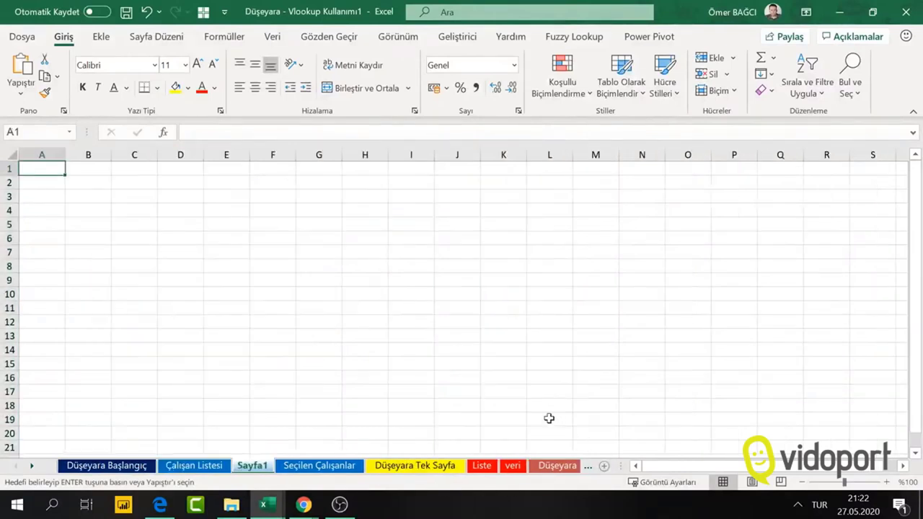
pyautogui.hotkey('ctrl', 'v')
# - Select the empty cell F5 and bring up the Veri commands
pyautogui.click(121, 249)
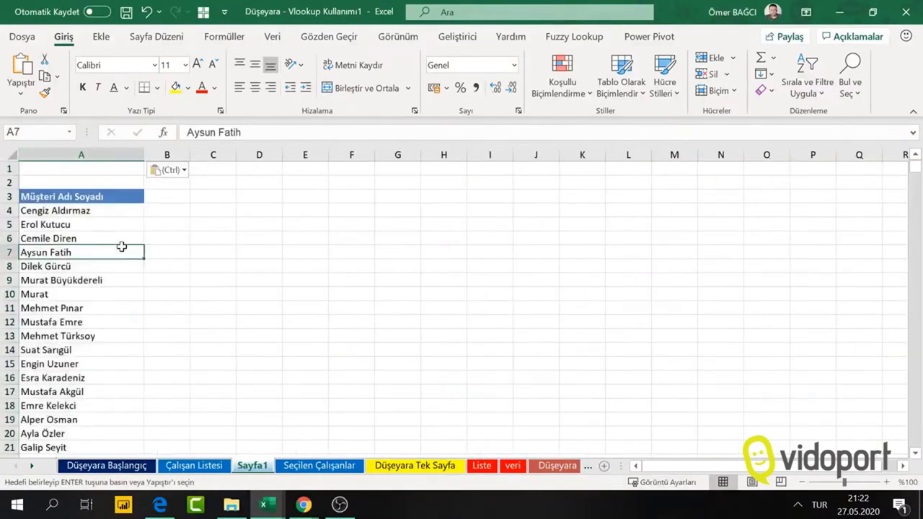
pyautogui.click(346, 223)
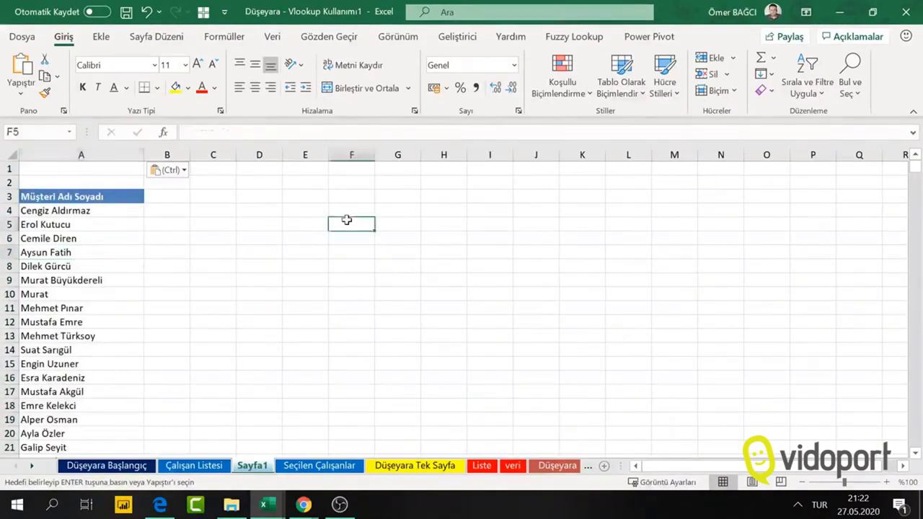
pyautogui.click(272, 36)
# - Give F5 a Liste data validation with source =$A$4:$A$16
pyautogui.click(627, 94)
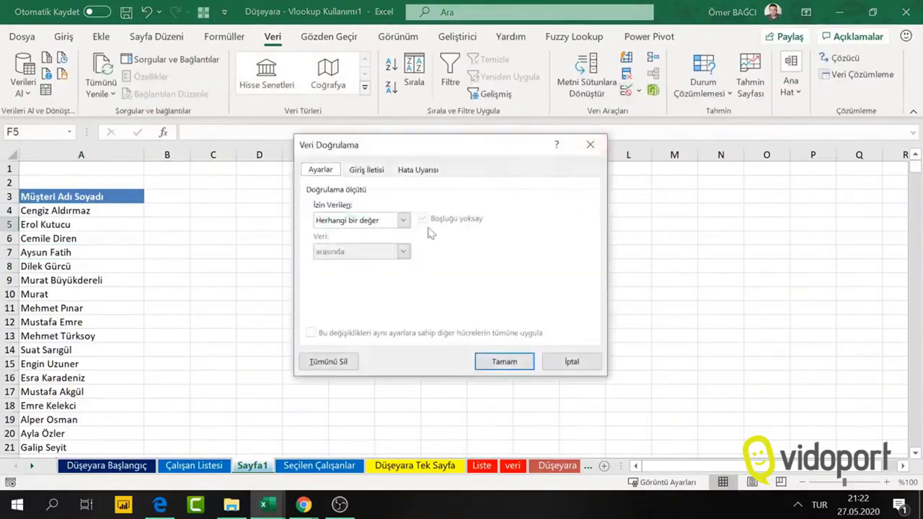
pyautogui.click(403, 220)
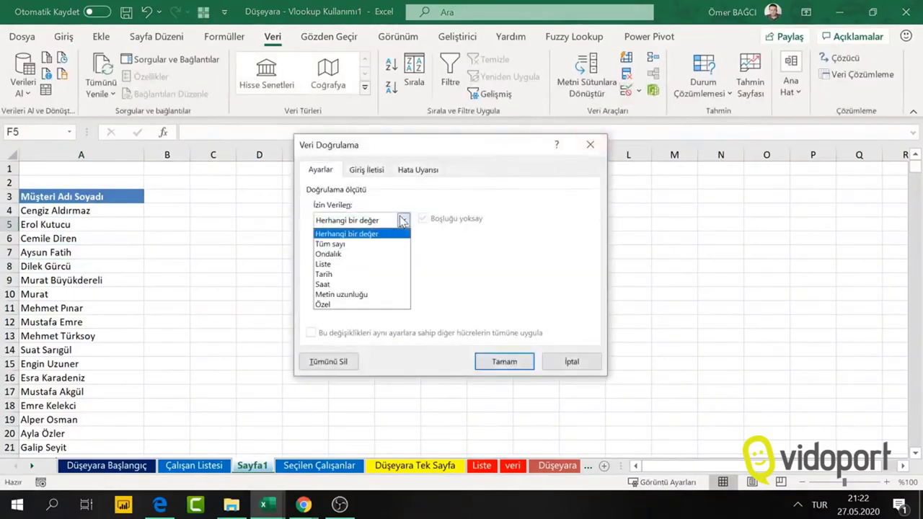
pyautogui.click(345, 264)
pyautogui.click(342, 282)
pyautogui.moveTo(91, 210); pyautogui.dragTo(65, 388)
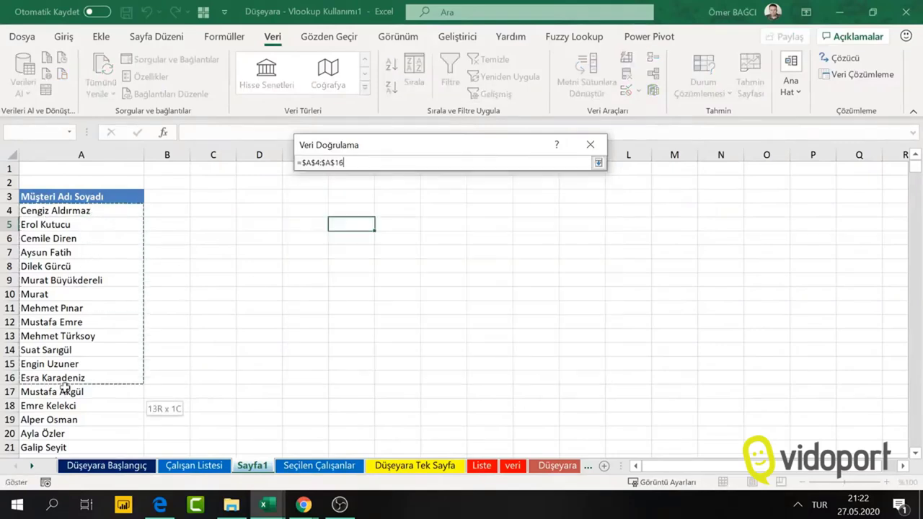
pyautogui.click(505, 360)
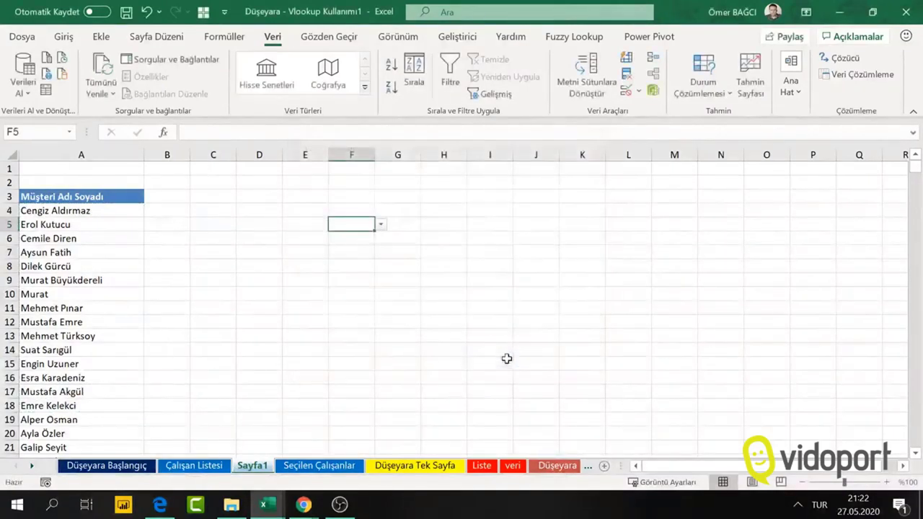
# - Test F5's name dropdown and confirm the typed partial name 'cengiz' is rejected
pyautogui.click(381, 227)
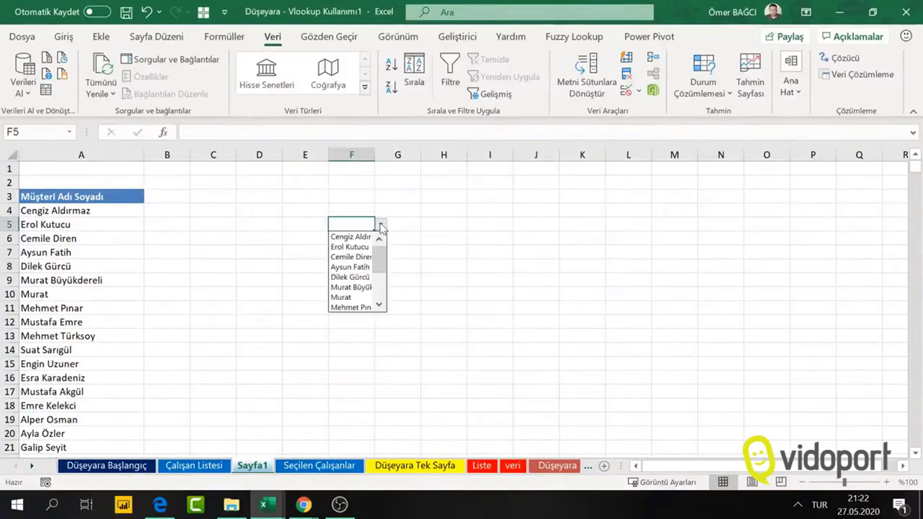
pyautogui.click(342, 222)
pyautogui.write('cena')
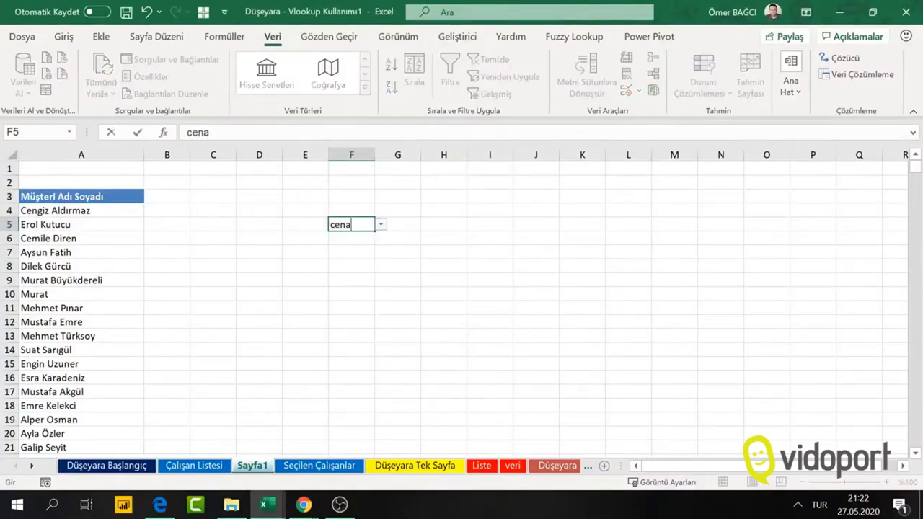
pyautogui.press('BackSpace')
pyautogui.press('BackSpace')
pyautogui.write('ngi')
pyautogui.write('z')
pyautogui.press('Return')
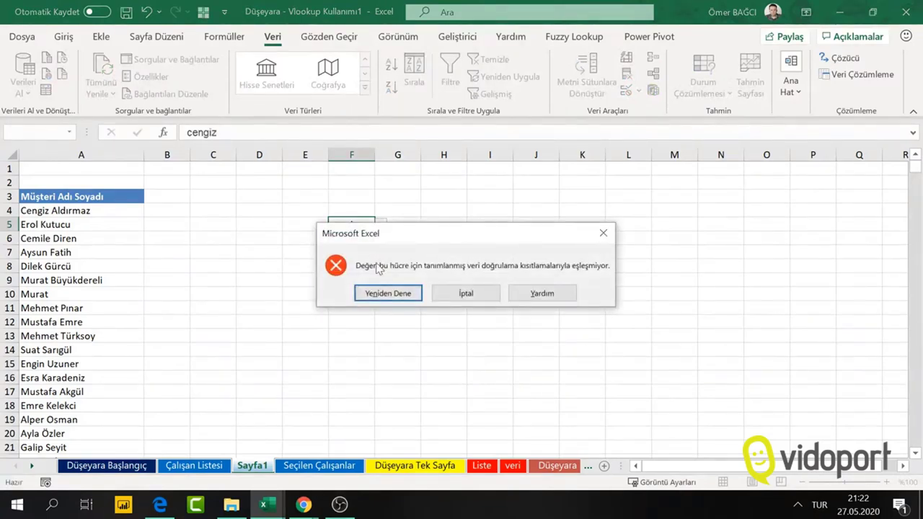
pyautogui.click(466, 294)
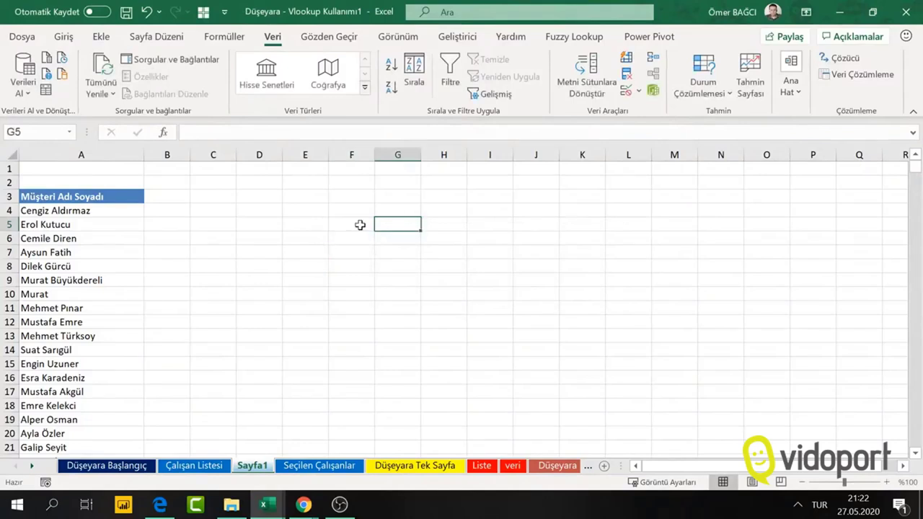
pyautogui.click(380, 225)
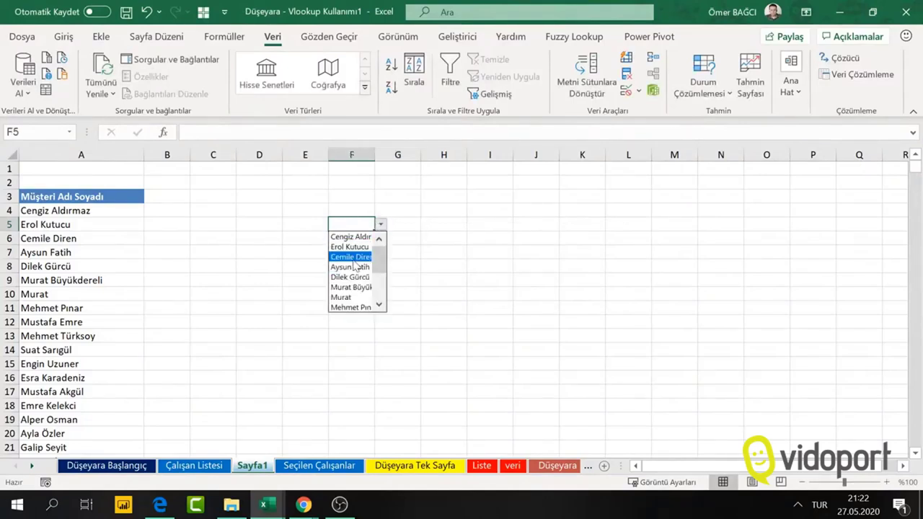
pyautogui.click(100, 225)
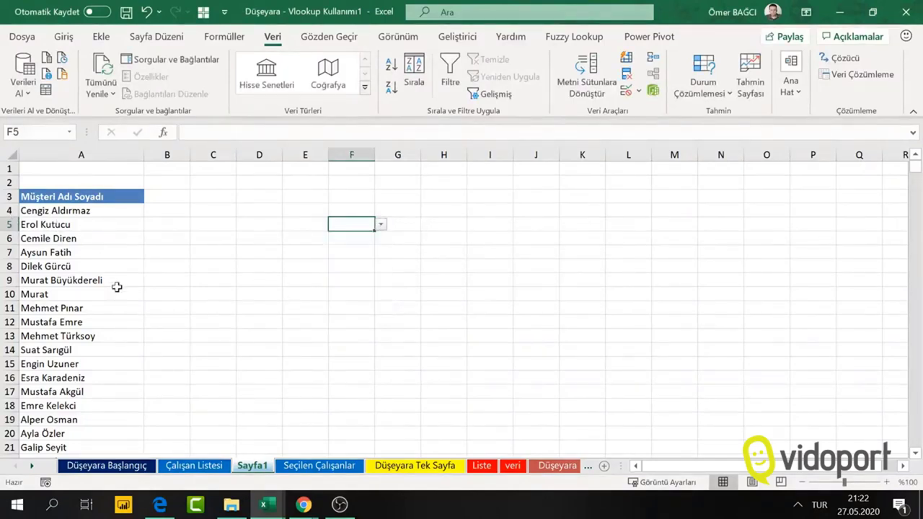
# - Switch to the Düşeyara Tek Sayfa sheet and locate the empty cell B33 below the names
pyautogui.click(409, 469)
pyautogui.click(247, 298)
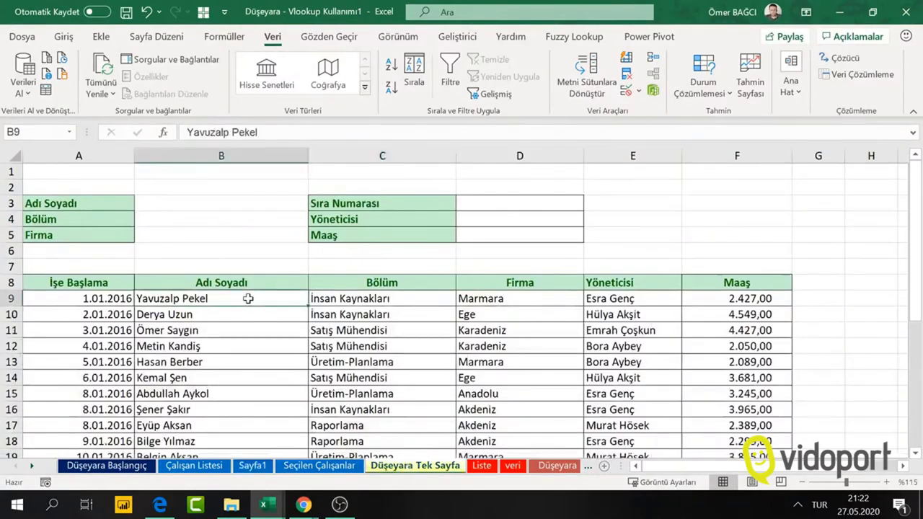
pyautogui.scroll(-5, 247, 299)
pyautogui.scroll(-1, 247, 299)
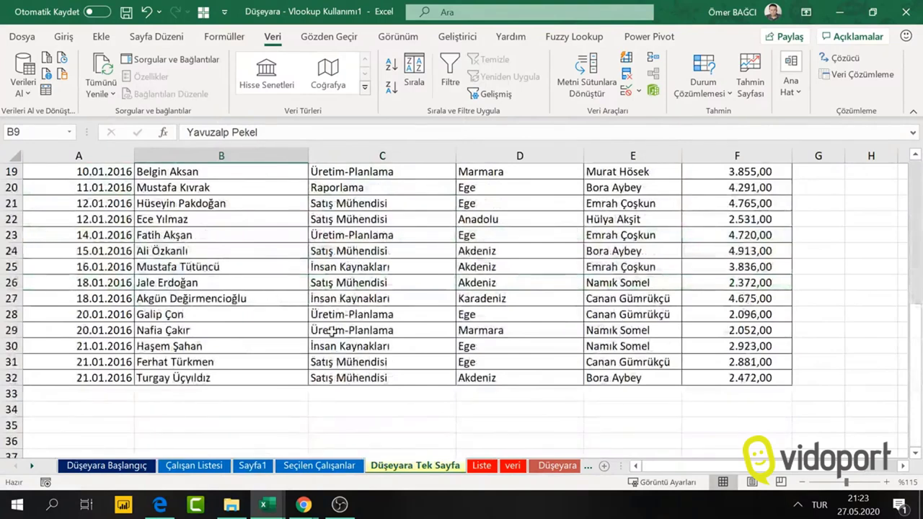
pyautogui.click(205, 392)
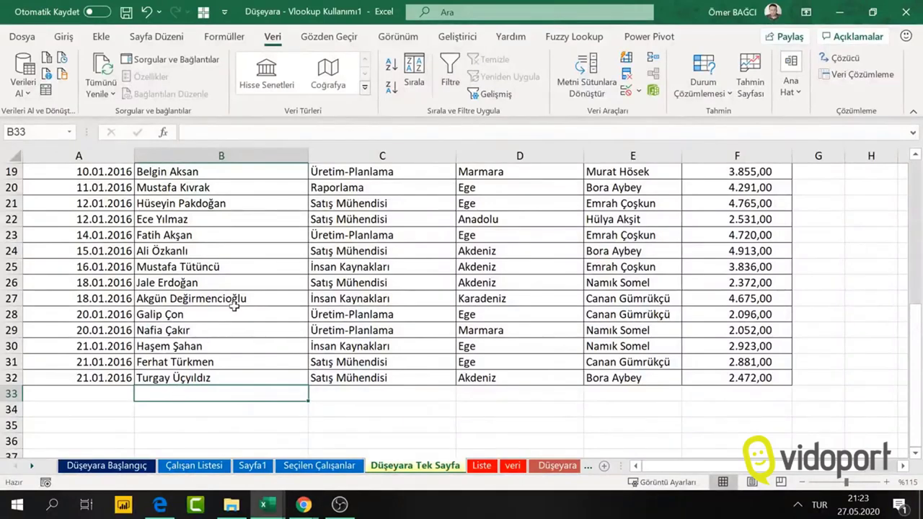
# - Review name ranges such as B24:B31, ending on the empty cell B33
pyautogui.scroll(3, 235, 306)
pyautogui.scroll(3, 234, 306)
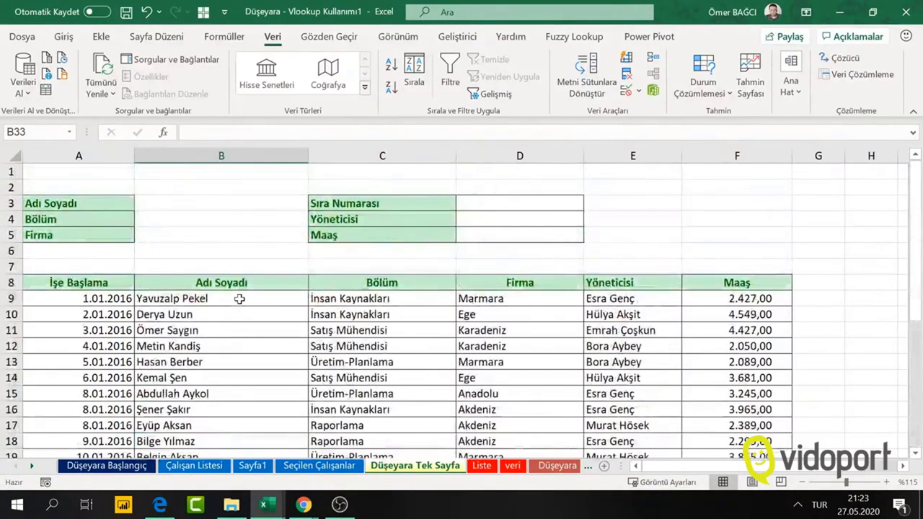
pyautogui.moveTo(223, 329); pyautogui.dragTo(216, 393)
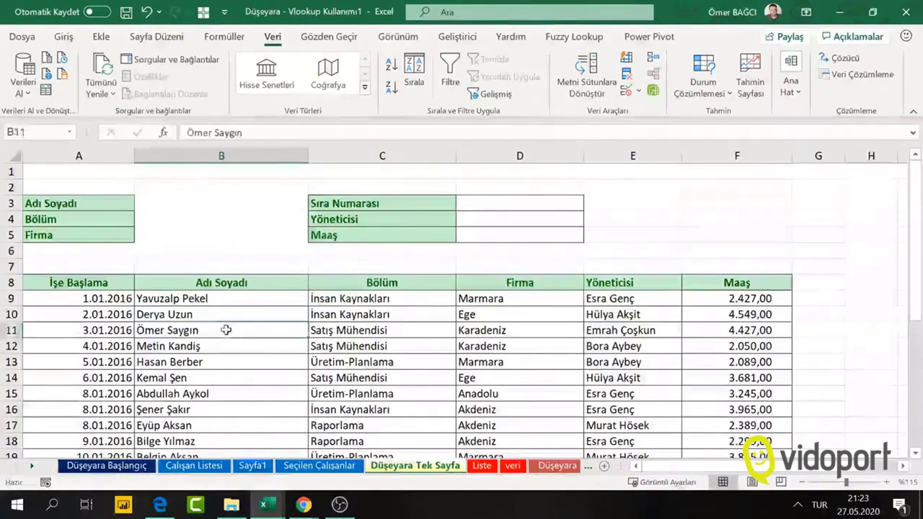
pyautogui.scroll(-6, 216, 385)
pyautogui.scroll(-1, 208, 355)
pyautogui.click(205, 347)
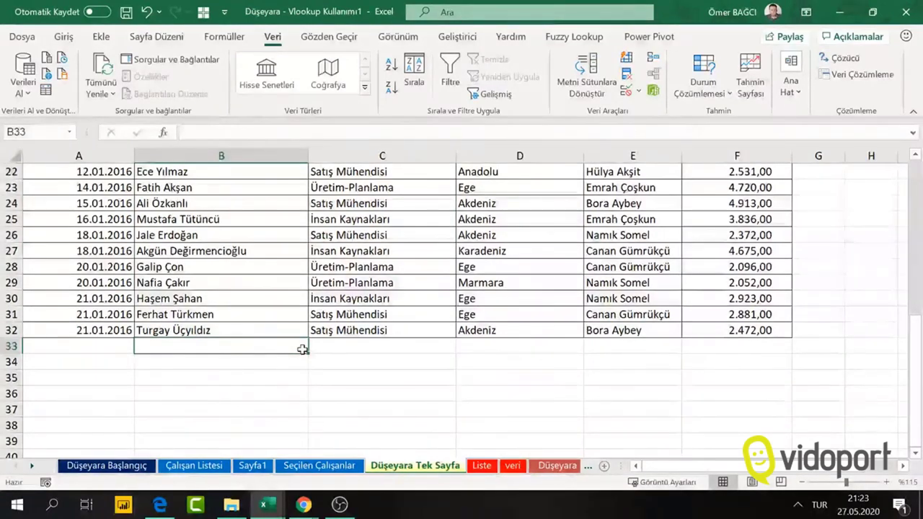
pyautogui.moveTo(189, 315); pyautogui.dragTo(209, 210)
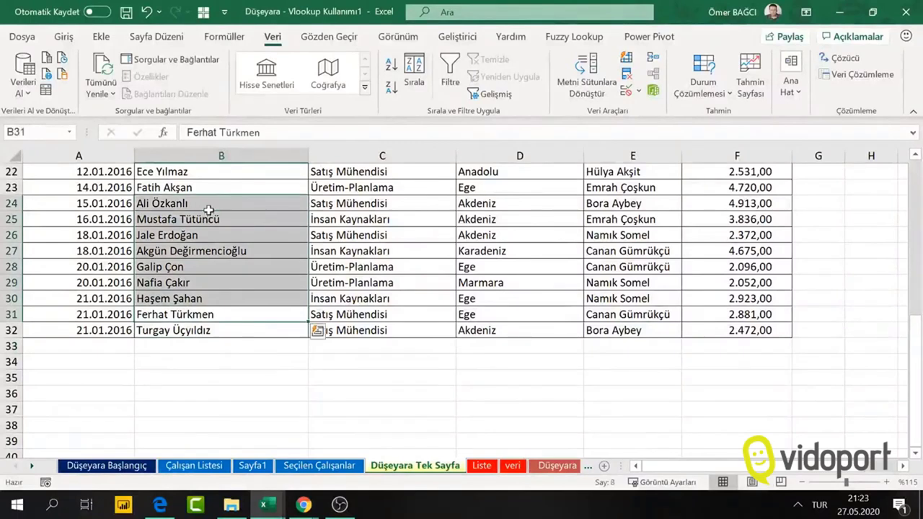
pyautogui.click(175, 344)
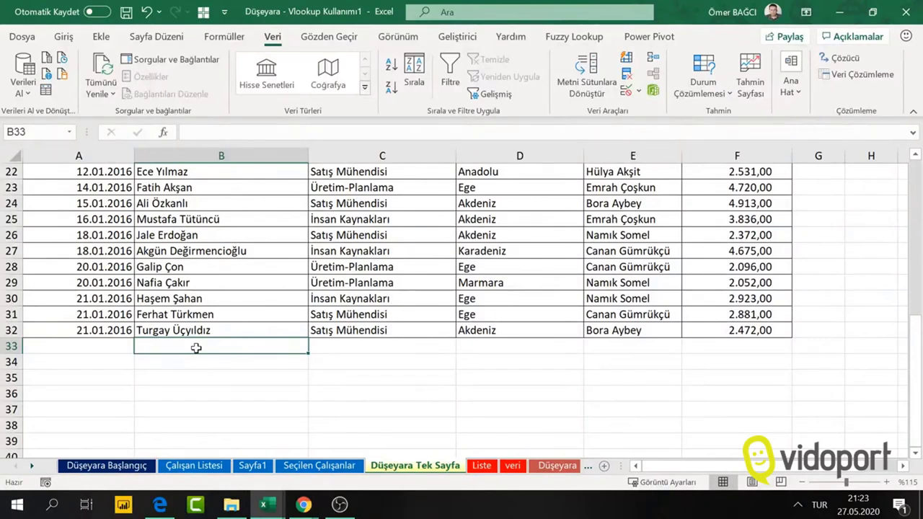
pyautogui.hotkey('alt', 'Down')
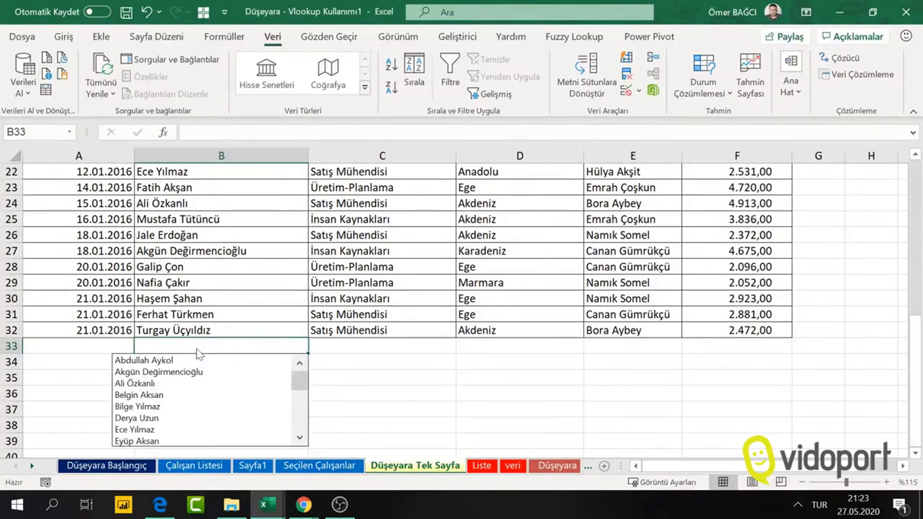
pyautogui.press('Down')
pyautogui.press('Down')
pyautogui.press('Down')
pyautogui.press('Down')
pyautogui.press('Down')
pyautogui.press('Down')
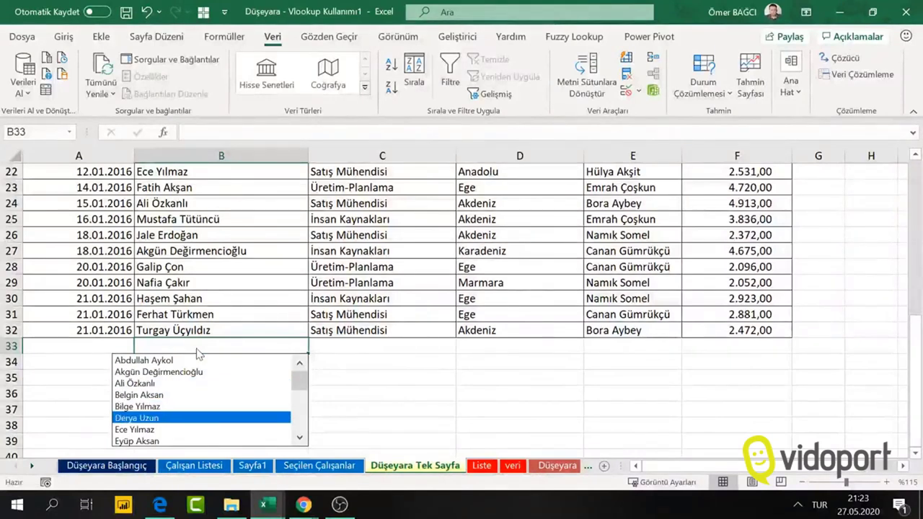
pyautogui.press('Down')
pyautogui.press('Down')
pyautogui.press('Down')
pyautogui.press('Down')
pyautogui.press('Down')
pyautogui.press('Down')
pyautogui.press('Down')
pyautogui.press('Down')
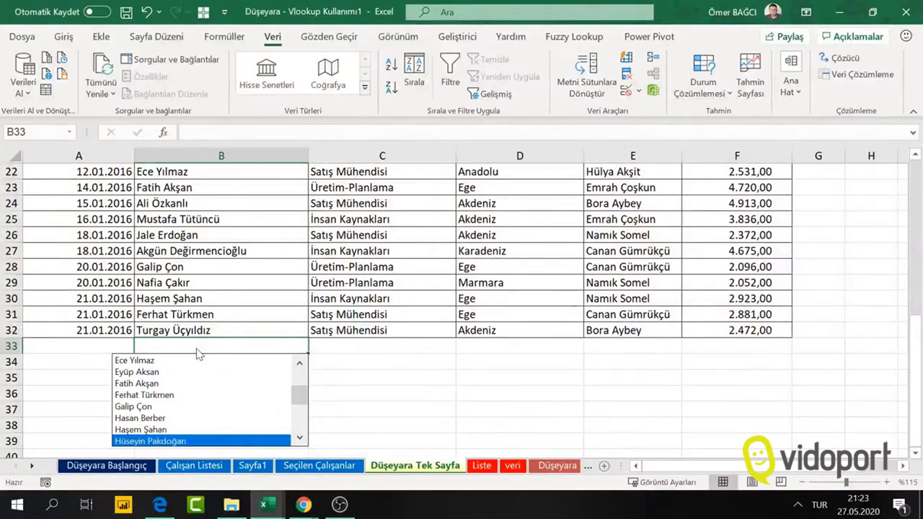
pyautogui.press('Up')
pyautogui.press('Up')
pyautogui.press('Up')
pyautogui.press('Up')
pyautogui.press('Up')
pyautogui.press('Up')
pyautogui.press('Up')
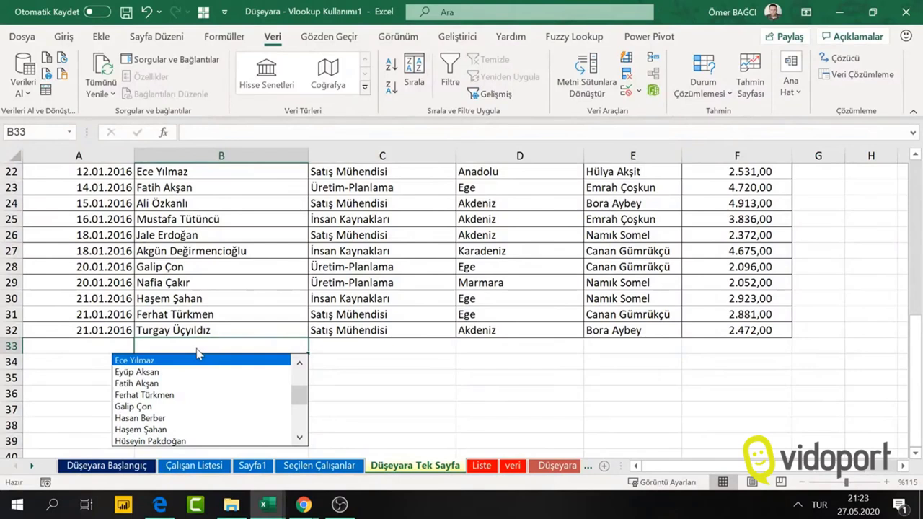
pyautogui.press('Escape')
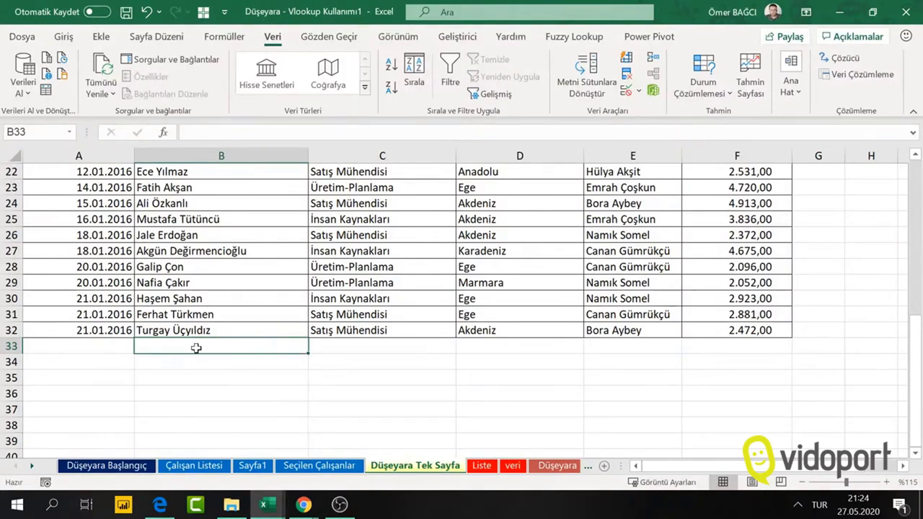
pyautogui.rightClick(199, 346)
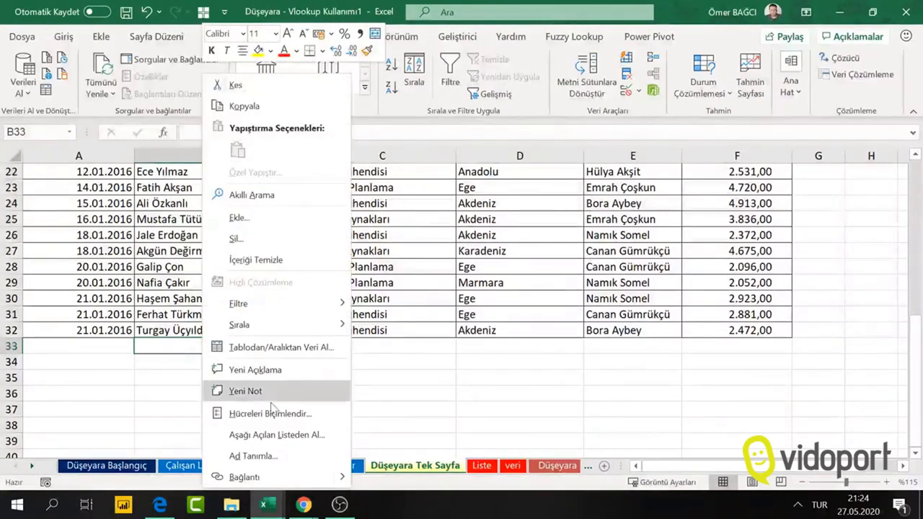
pyautogui.click(301, 438)
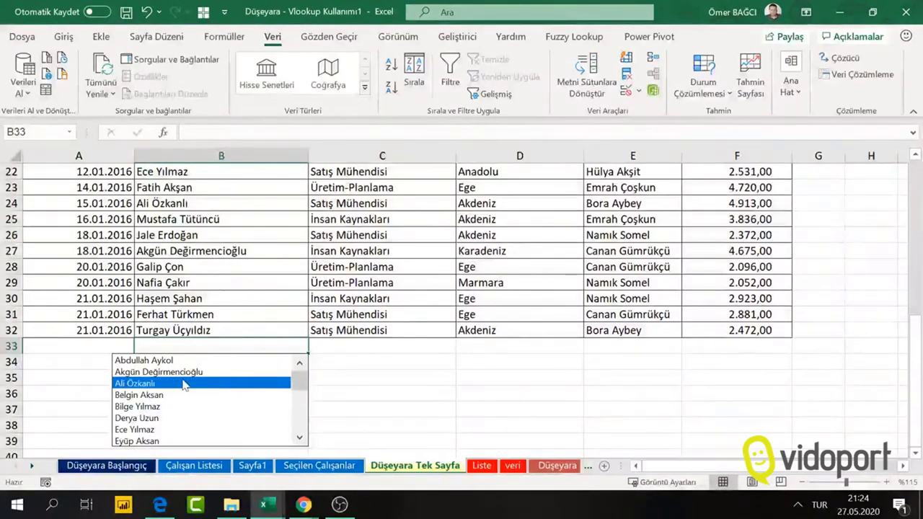
pyautogui.moveTo(299, 381)
pyautogui.mouseDown()
pyautogui.moveTo(301, 398)
pyautogui.moveTo(299, 382)
pyautogui.mouseUp()
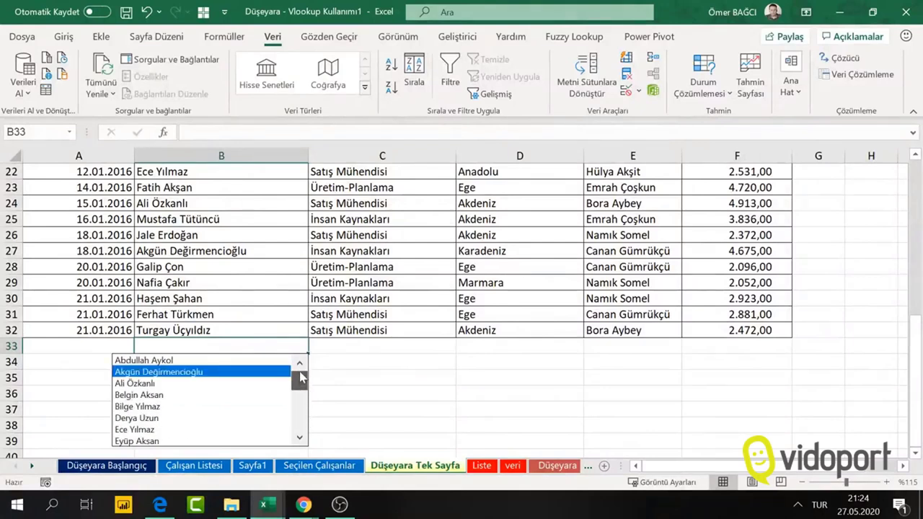
pyautogui.click(216, 342)
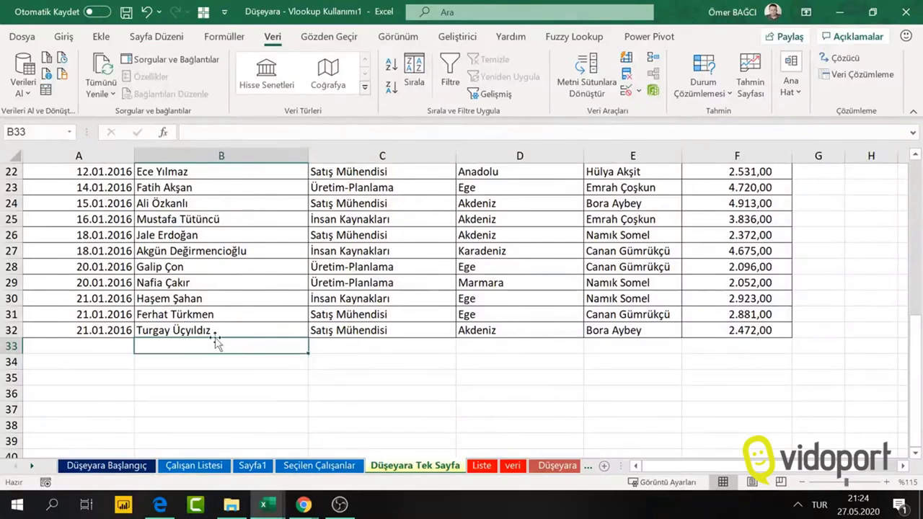
pyautogui.click(215, 378)
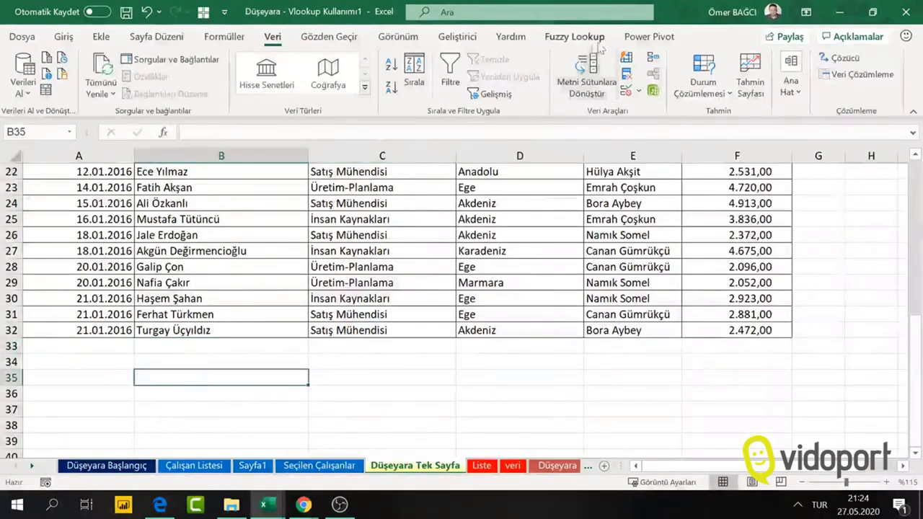
# - Give B35 a Liste data validation with source =$B$9:$B$32
pyautogui.click(626, 90)
pyautogui.click(375, 220)
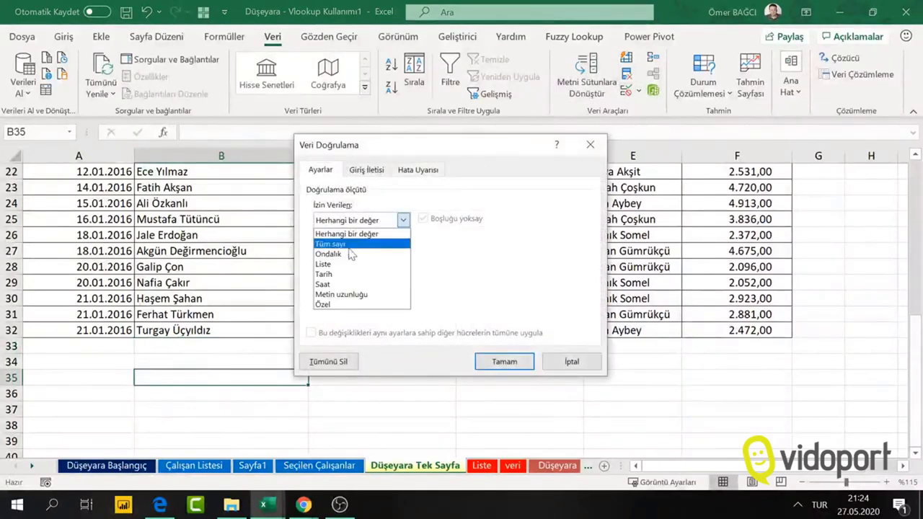
pyautogui.click(345, 266)
pyautogui.click(335, 282)
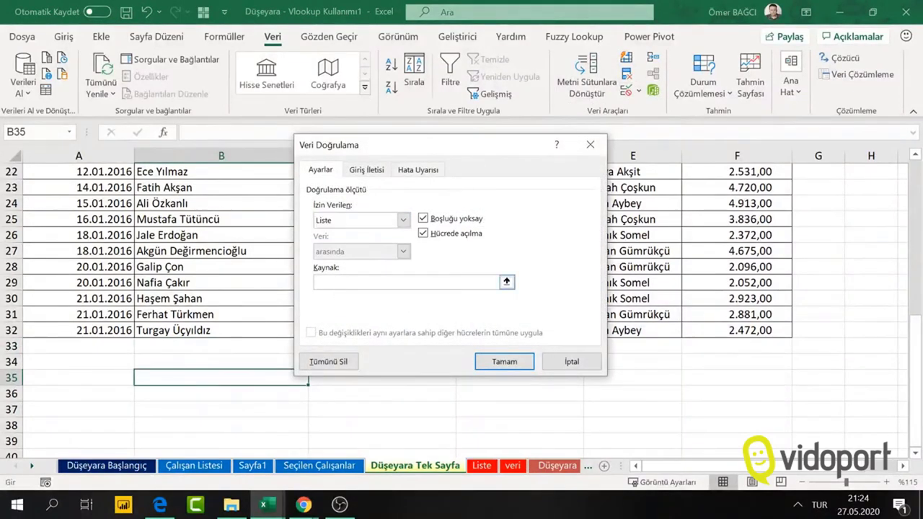
pyautogui.moveTo(230, 330)
pyautogui.mouseDown()
pyautogui.moveTo(262, 149)
pyautogui.moveTo(234, 154)
pyautogui.moveTo(216, 202)
pyautogui.mouseUp()
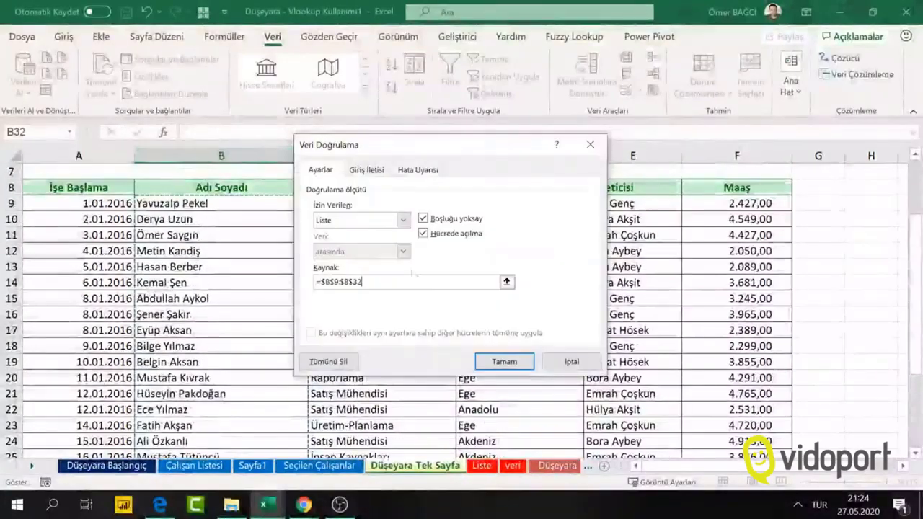
pyautogui.click(505, 362)
pyautogui.scroll(-4, 257, 353)
pyautogui.scroll(-4, 292, 319)
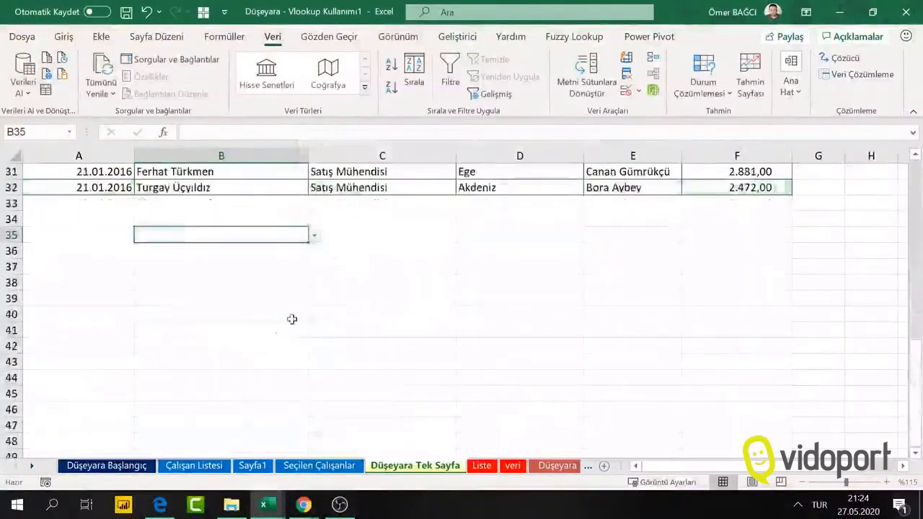
pyautogui.click(315, 236)
pyautogui.click(189, 235)
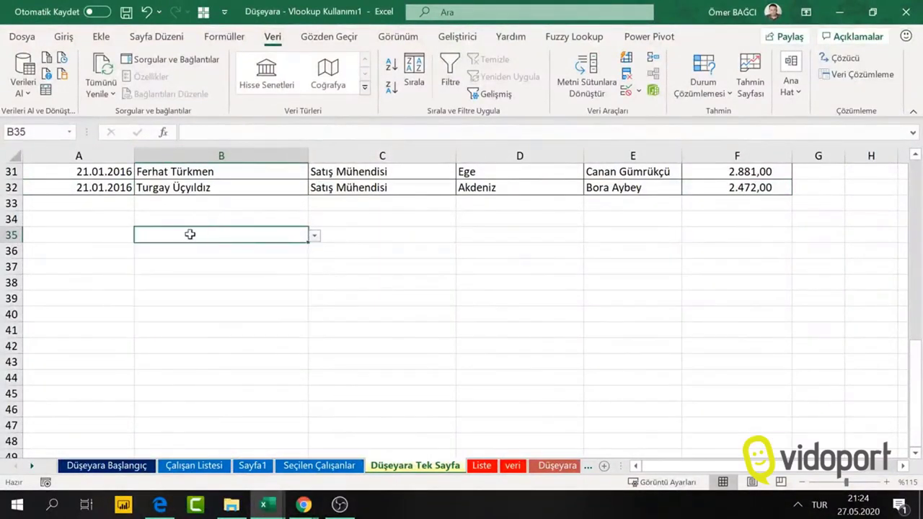
pyautogui.write('b')
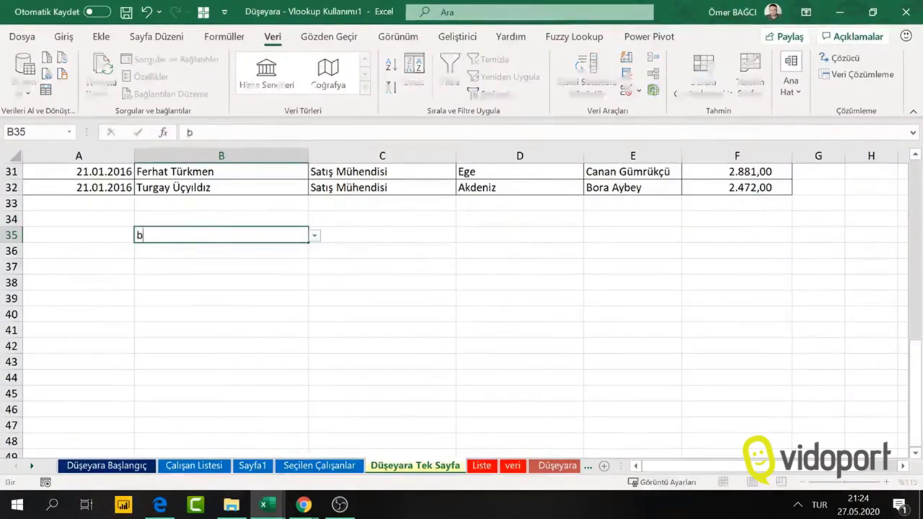
pyautogui.write('ilge')
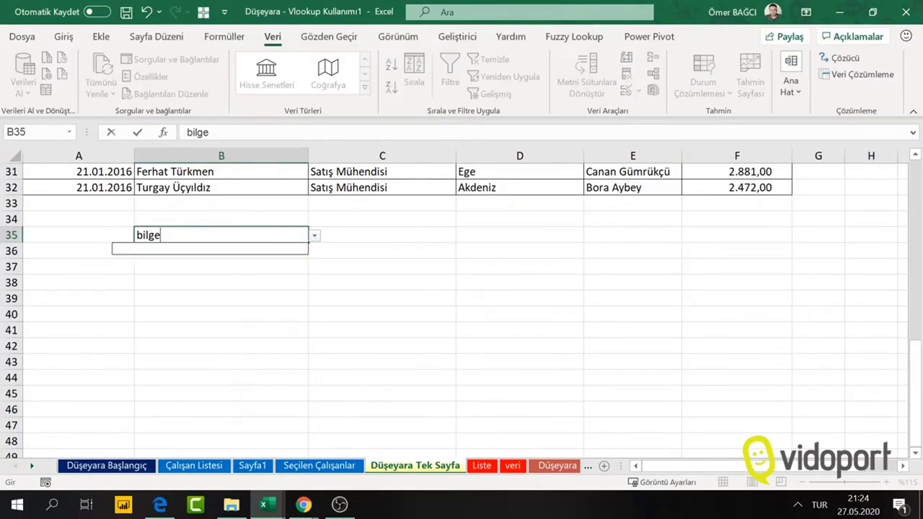
pyautogui.hotkey('alt', 'Down')
pyautogui.press('Escape')
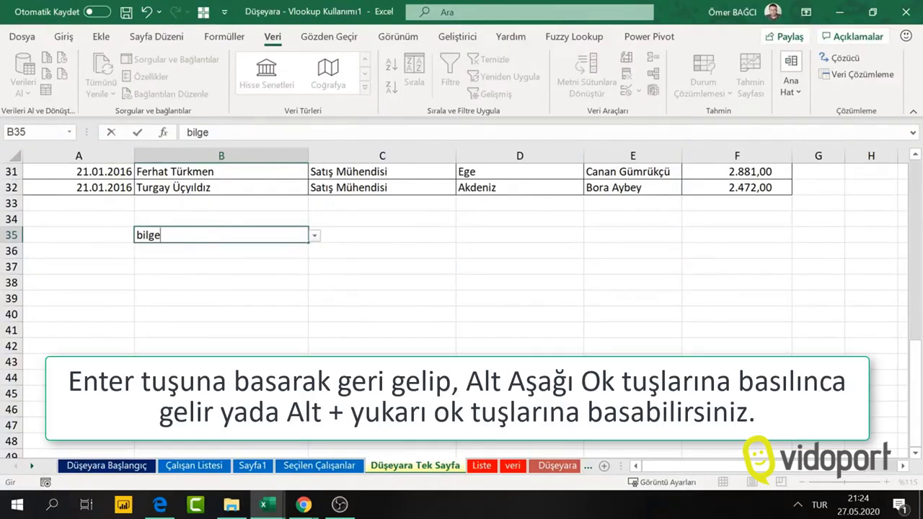
pyautogui.hotkey('alt', 'Down')
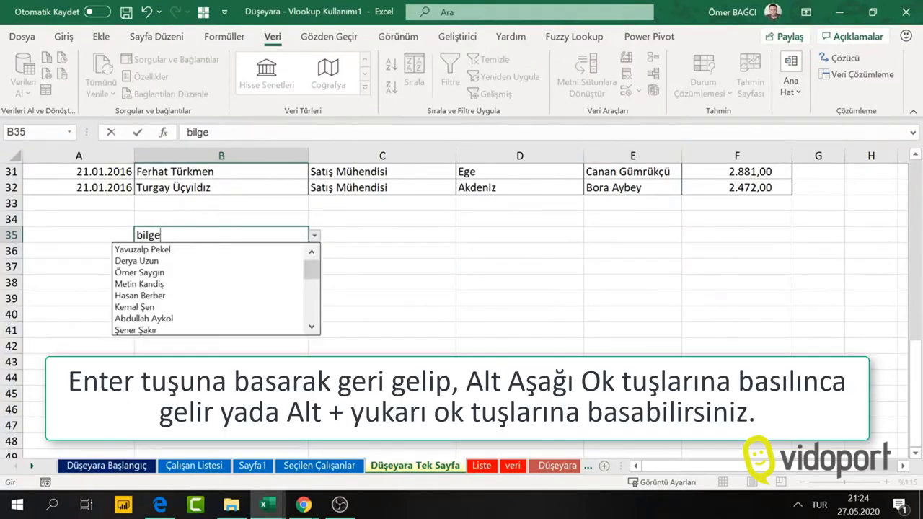
pyautogui.press('Down')
pyautogui.press('Down')
pyautogui.press('Down')
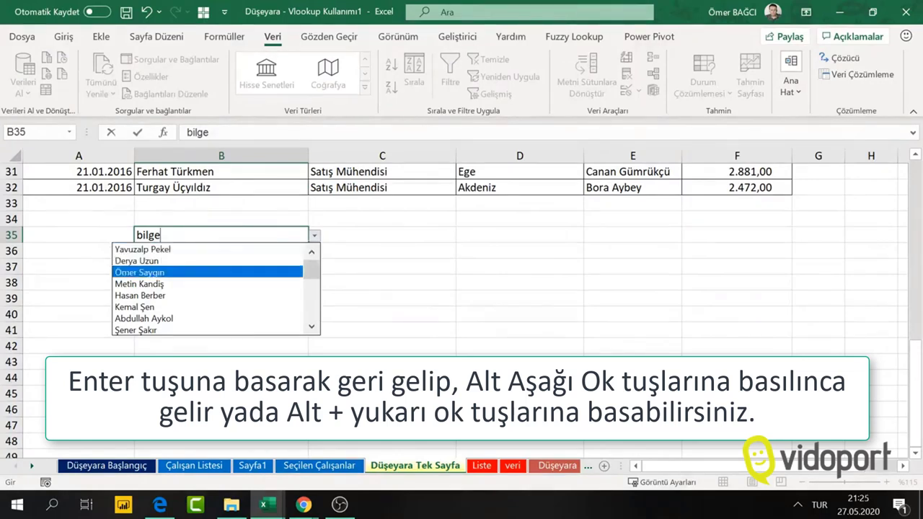
pyautogui.press('Down')
pyautogui.press('Down')
pyautogui.press('Down')
pyautogui.press('Down')
pyautogui.press('Down')
pyautogui.press('Down')
pyautogui.press('Down')
pyautogui.press('Down')
pyautogui.press('Up')
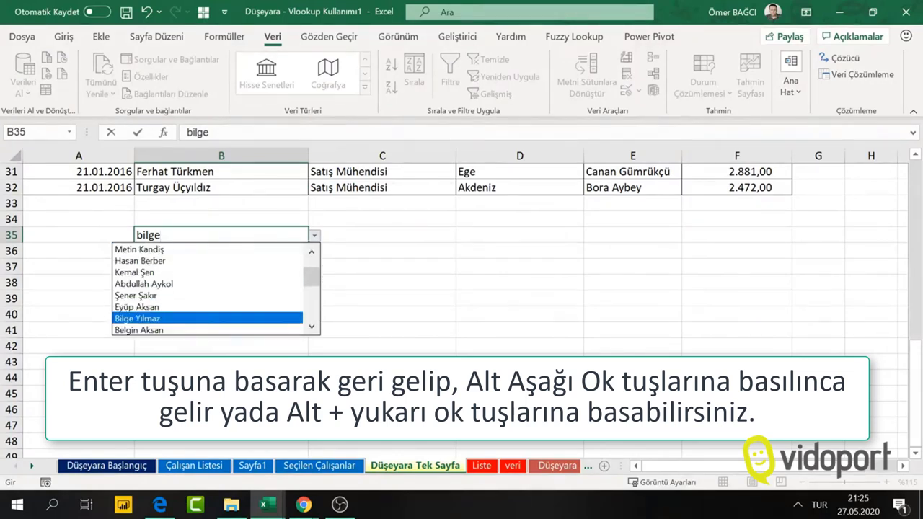
pyautogui.press('Up')
pyautogui.press('Up')
pyautogui.press('Up')
pyautogui.press('Up')
pyautogui.press('Up')
pyautogui.press('Up')
pyautogui.press('Up')
pyautogui.press('Escape')
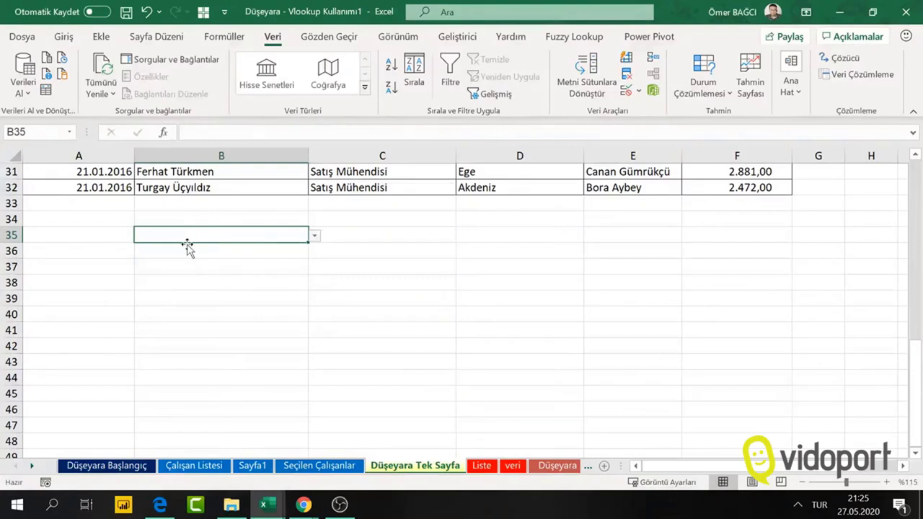
pyautogui.moveTo(266, 505)
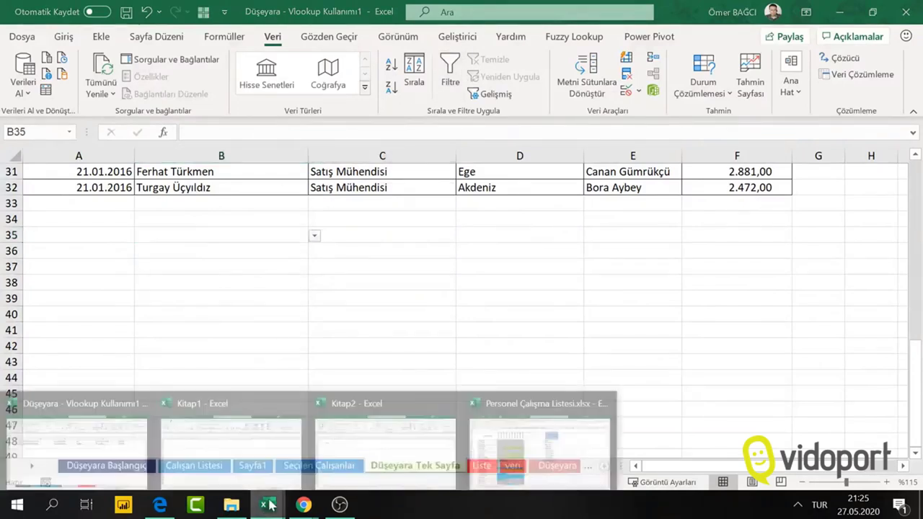
# - In Kitap2, review Sayfa1's names, then view Sayfa2 B2's filtered list of Cemal names
pyautogui.click(373, 432)
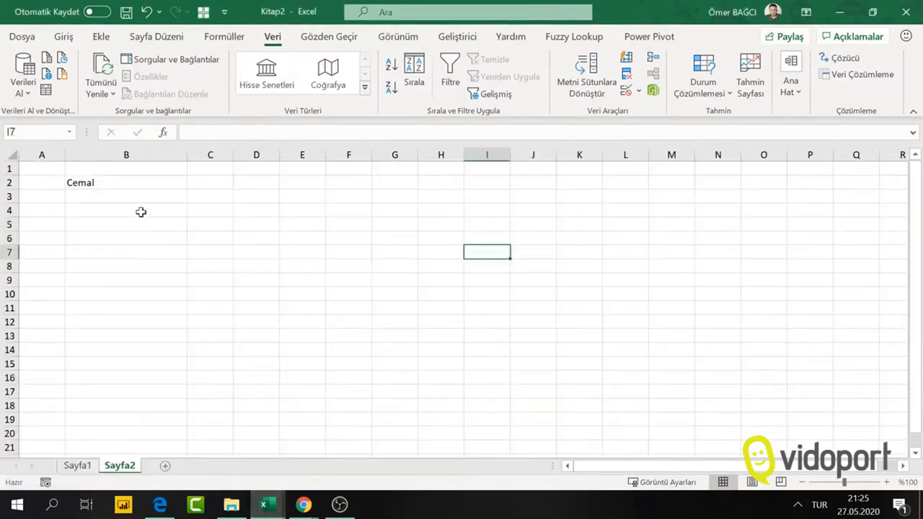
pyautogui.click(77, 466)
pyautogui.scroll(-4, 78, 205)
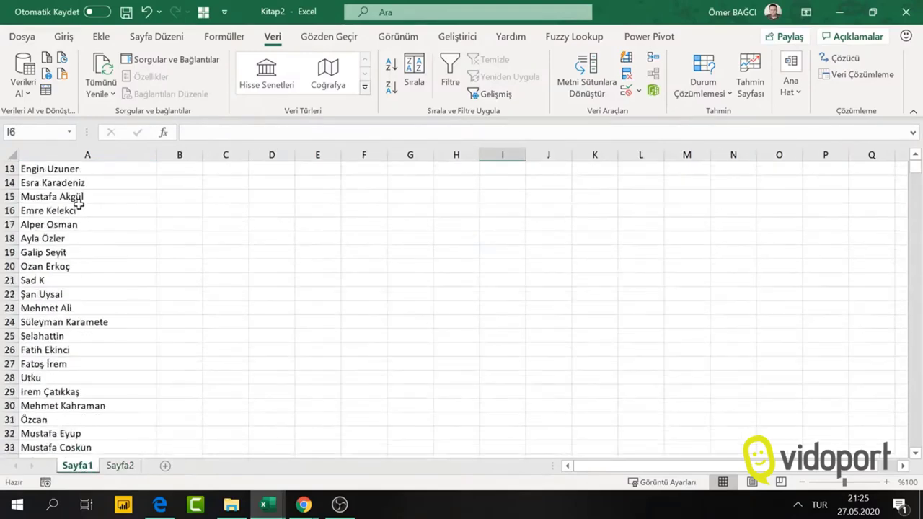
pyautogui.scroll(-4, 79, 205)
pyautogui.scroll(-4, 79, 204)
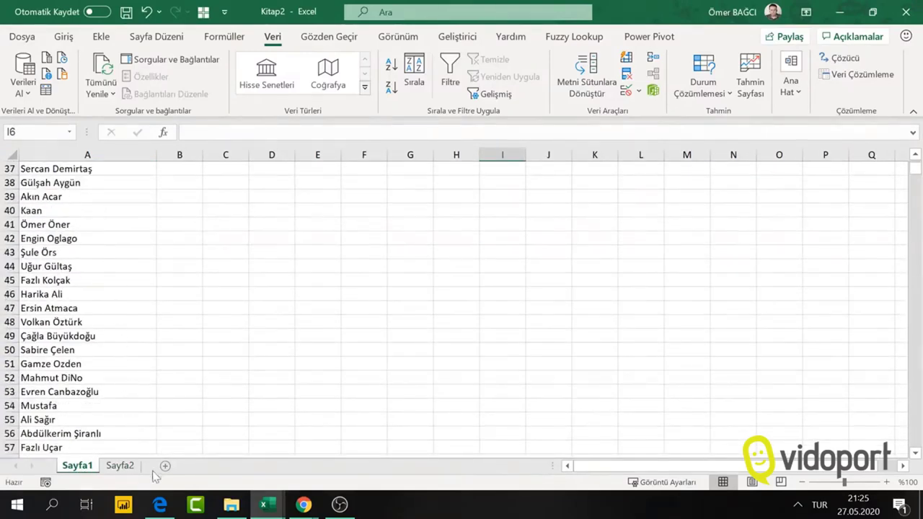
pyautogui.click(121, 466)
pyautogui.click(164, 183)
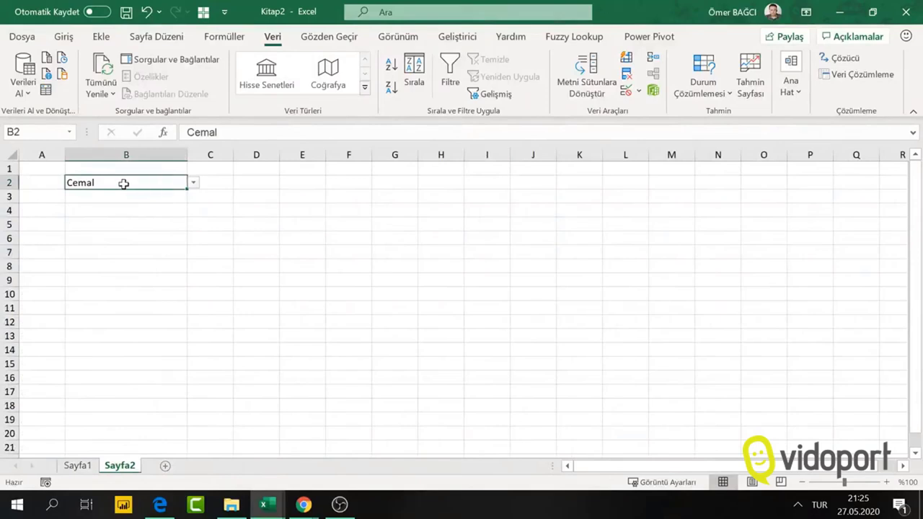
pyautogui.click(193, 185)
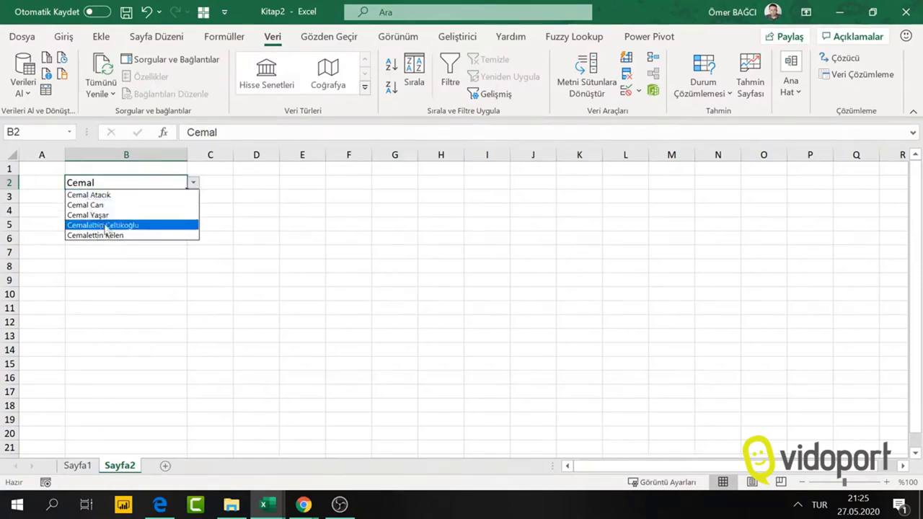
pyautogui.click(119, 181)
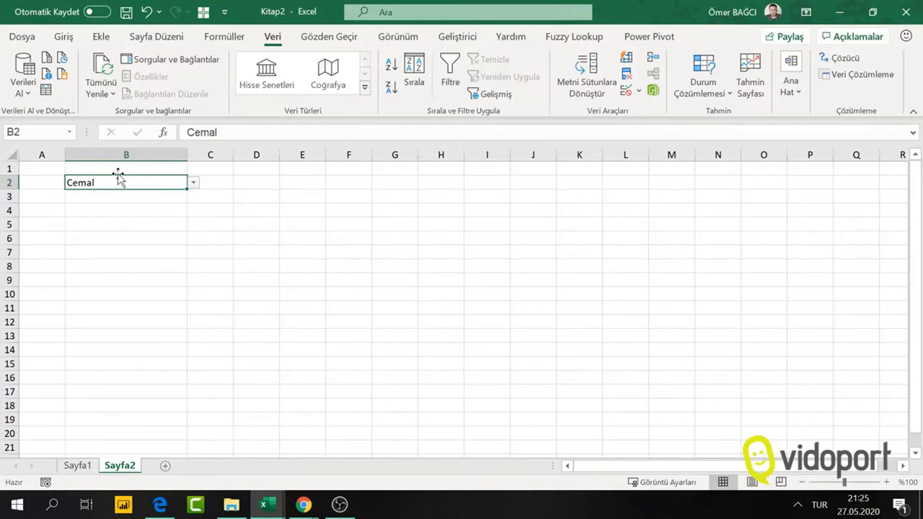
# - Clear B2 and browse its full, unfiltered list of names
pyautogui.press('BackSpace')
pyautogui.press('Return')
pyautogui.click(119, 179)
pyautogui.click(191, 183)
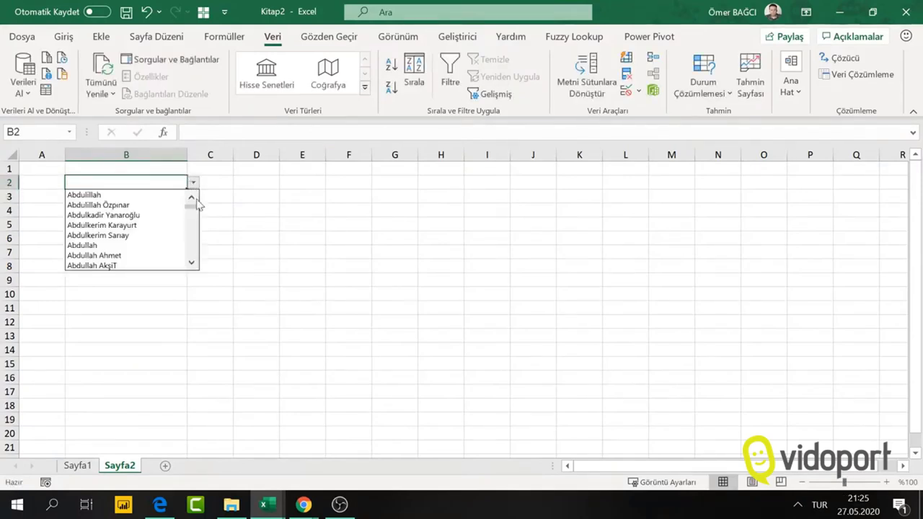
pyautogui.scroll(-5, 196, 229)
pyautogui.scroll(-5, 195, 238)
pyautogui.scroll(-3, 193, 217)
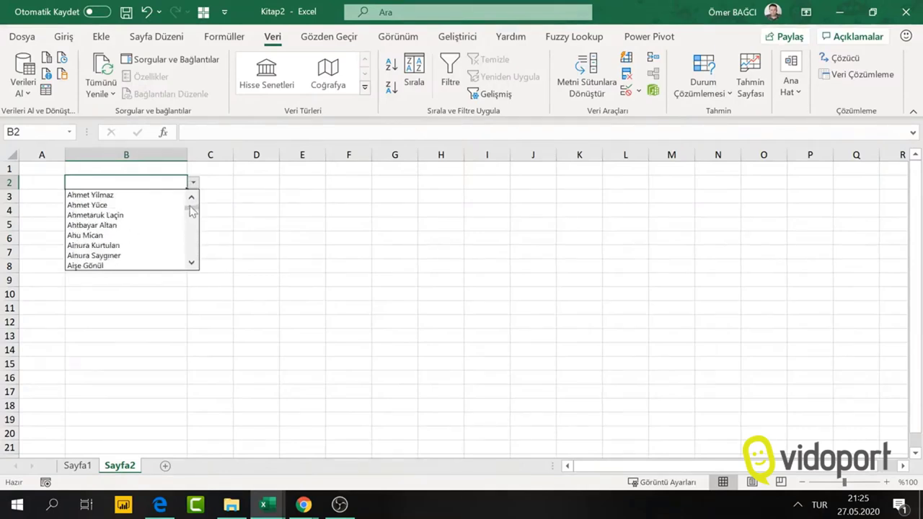
pyautogui.click(124, 181)
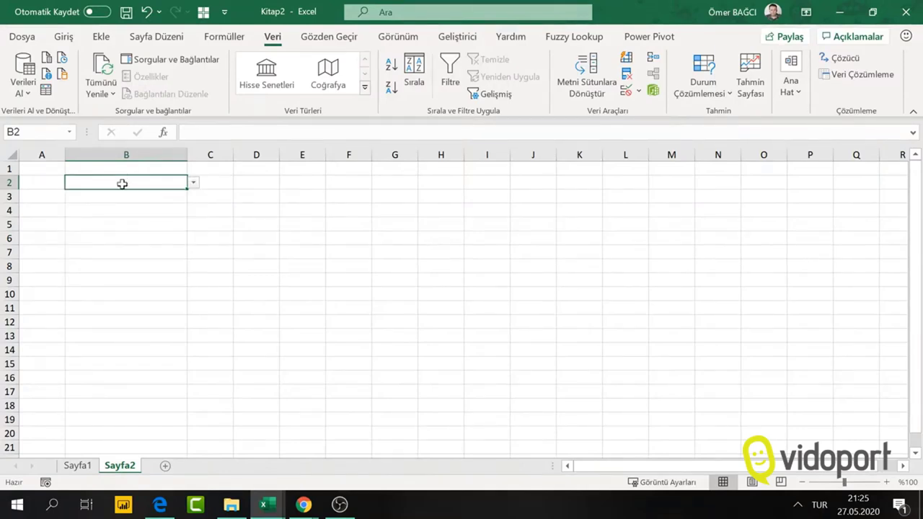
# - Enter 'ahmet' in B2 and browse its dropdown of names containing Ahmet
pyautogui.write('ahmet')
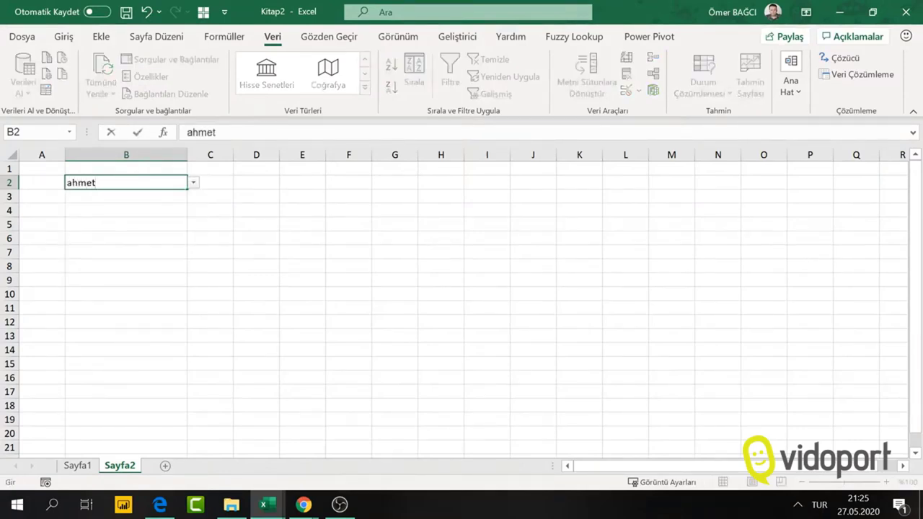
pyautogui.press('Return')
pyautogui.click(124, 185)
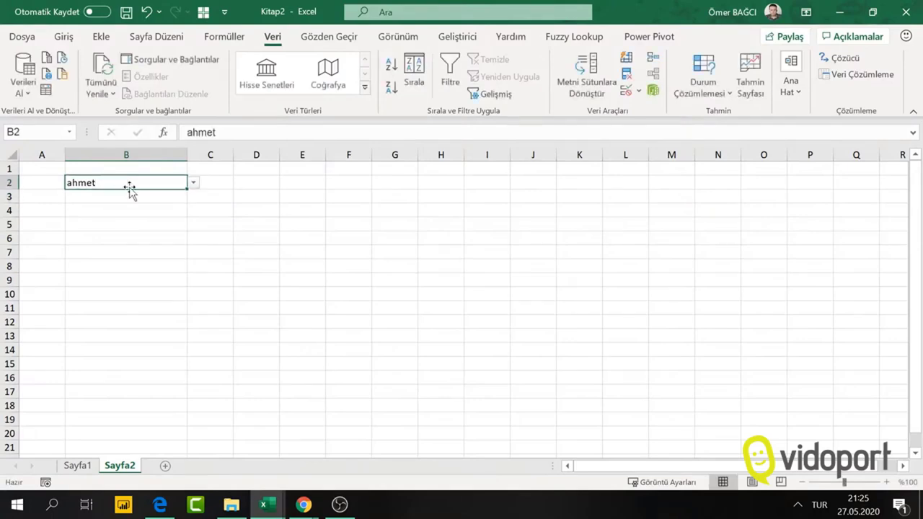
pyautogui.click(193, 183)
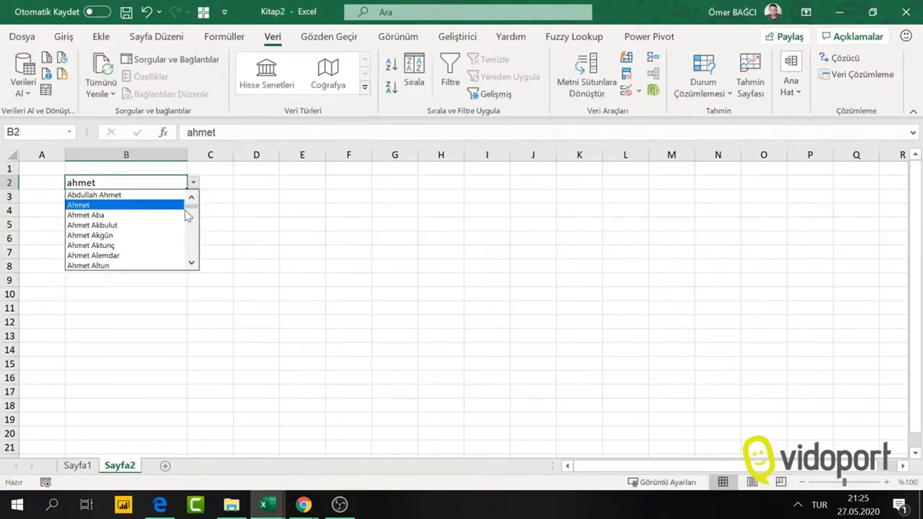
pyautogui.moveTo(191, 215); pyautogui.dragTo(193, 247)
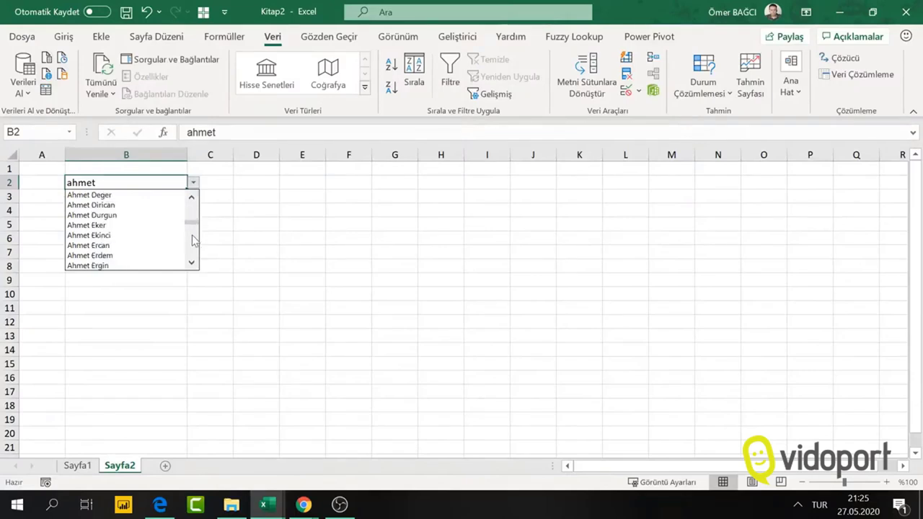
pyautogui.click(194, 247)
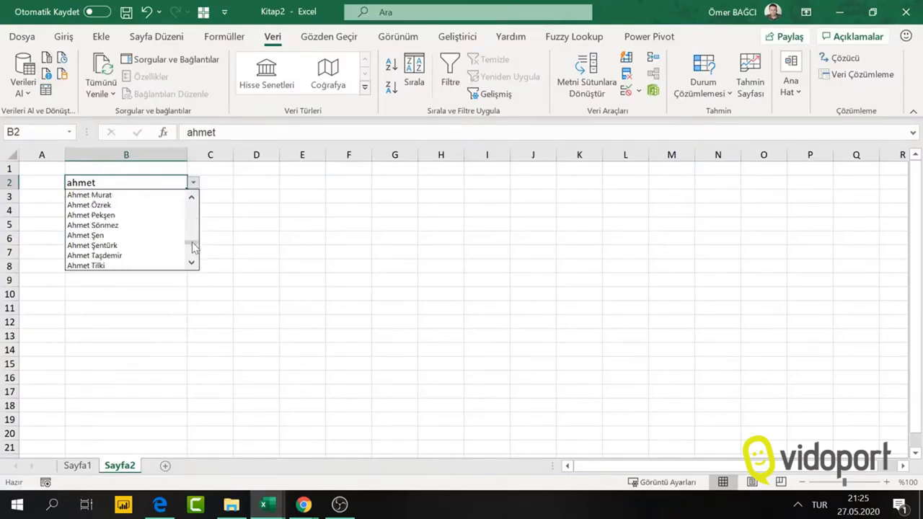
pyautogui.moveTo(193, 248); pyautogui.dragTo(195, 261)
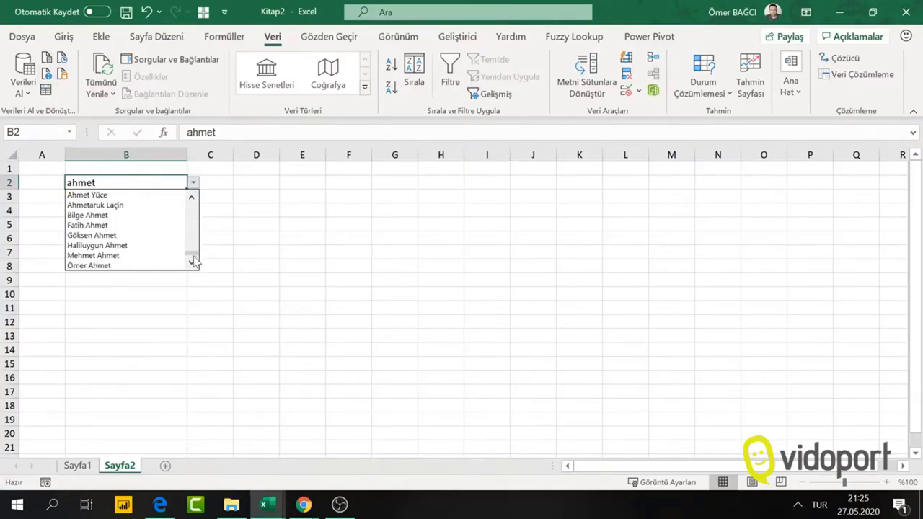
pyautogui.click(109, 182)
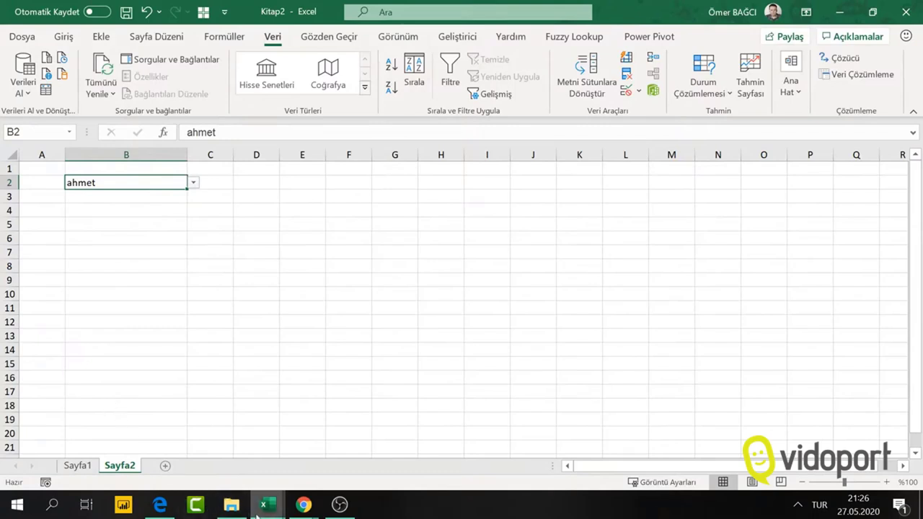
# - Open the Düşeyara - Vlookup Kullanımı.xltm template from the ileriexcel folder
pyautogui.click(231, 505)
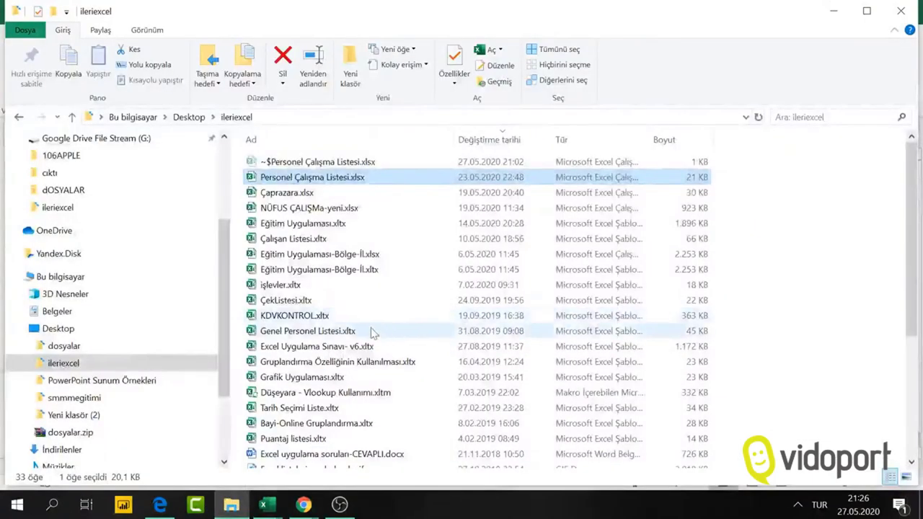
pyautogui.click(330, 395)
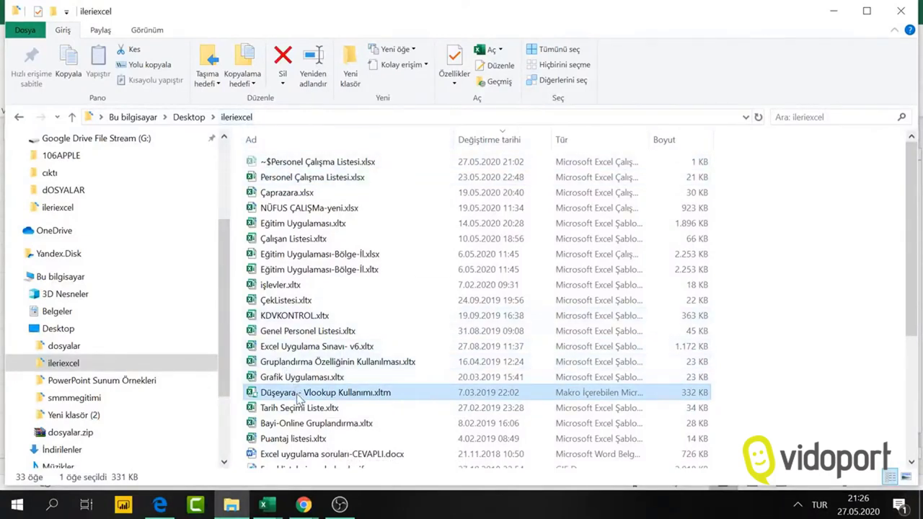
pyautogui.click(263, 505)
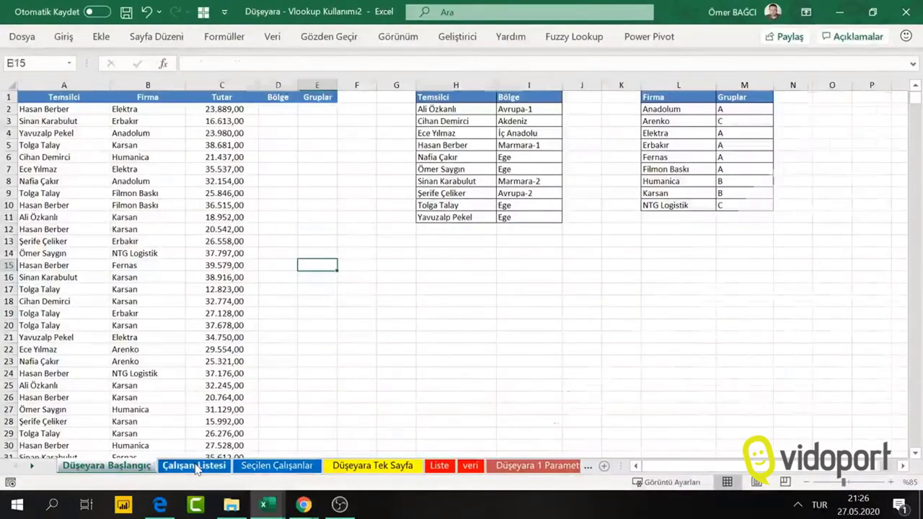
# - Copy column B from Çalışan Listesi and paste it into column A of a new workbook Kitap3
pyautogui.click(194, 466)
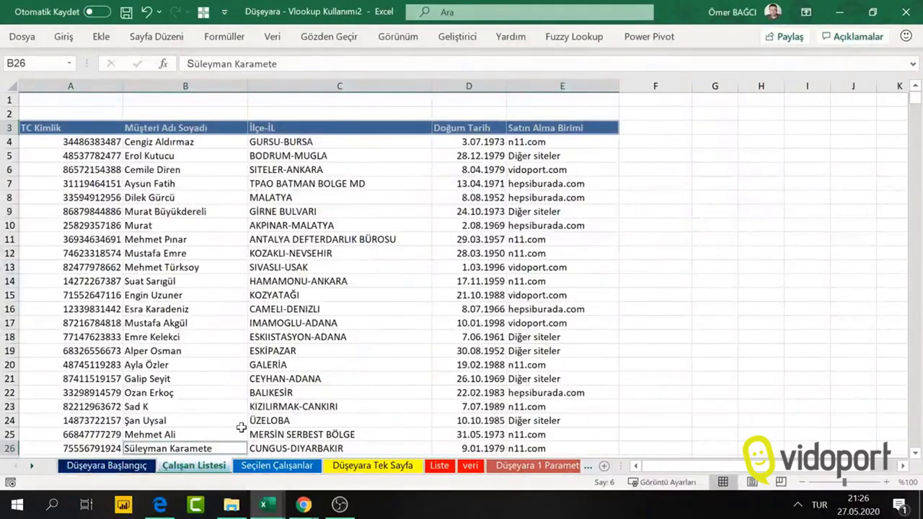
pyautogui.click(194, 84)
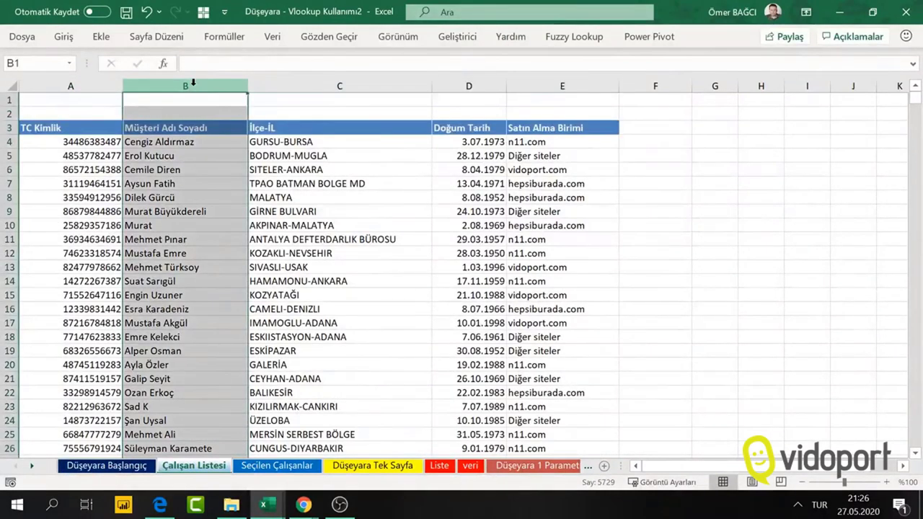
pyautogui.hotkey('ctrl', 'c')
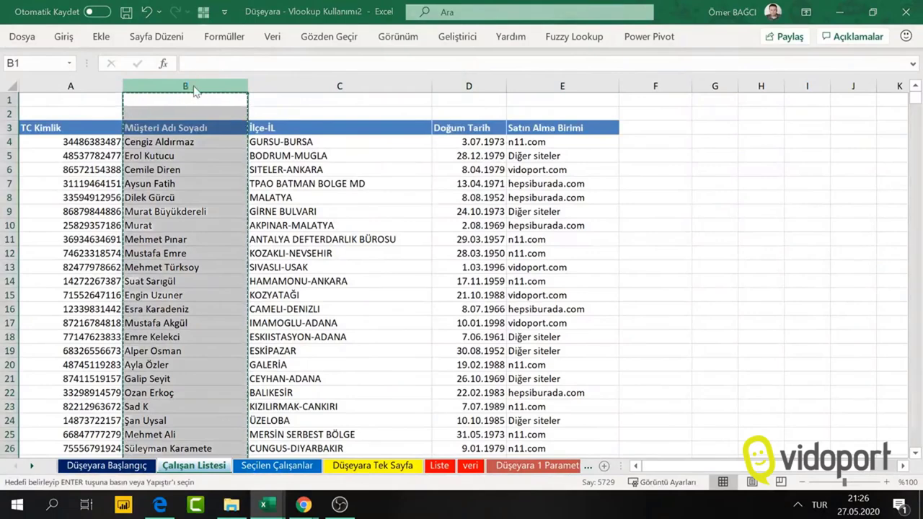
pyautogui.hotkey('ctrl', 'n')
pyautogui.hotkey('ctrl', 'v')
pyautogui.hotkey('ctrl', 'Down')
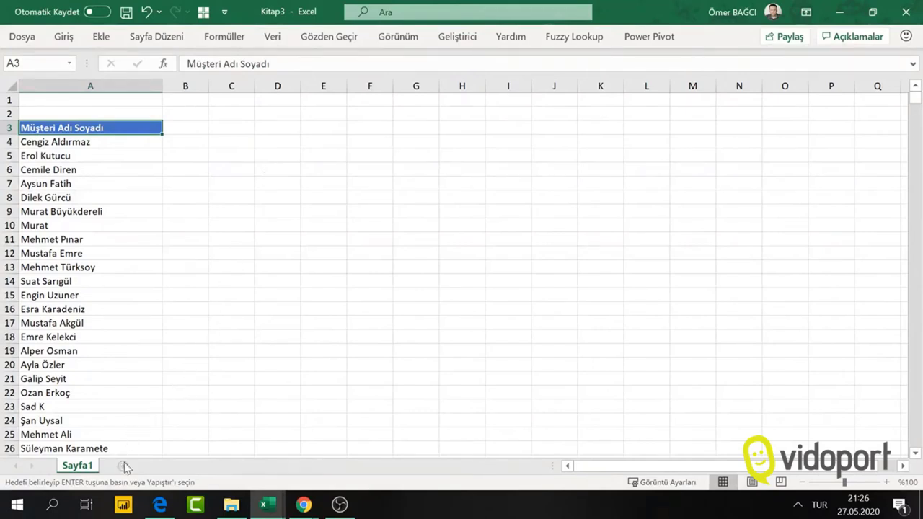
# - Add sheet Sayfa2, enter Ahmet in B2 and widen column B to fit
pyautogui.click(124, 467)
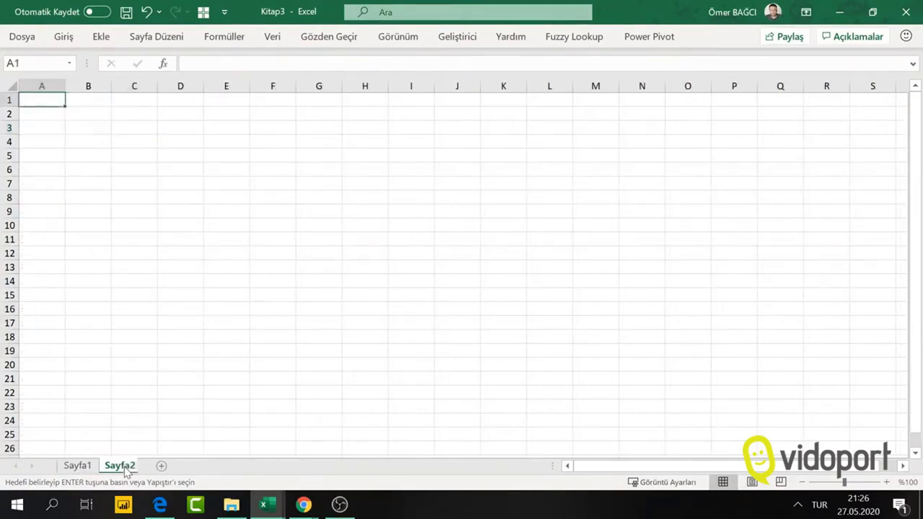
pyautogui.click(94, 116)
pyautogui.write('Ah')
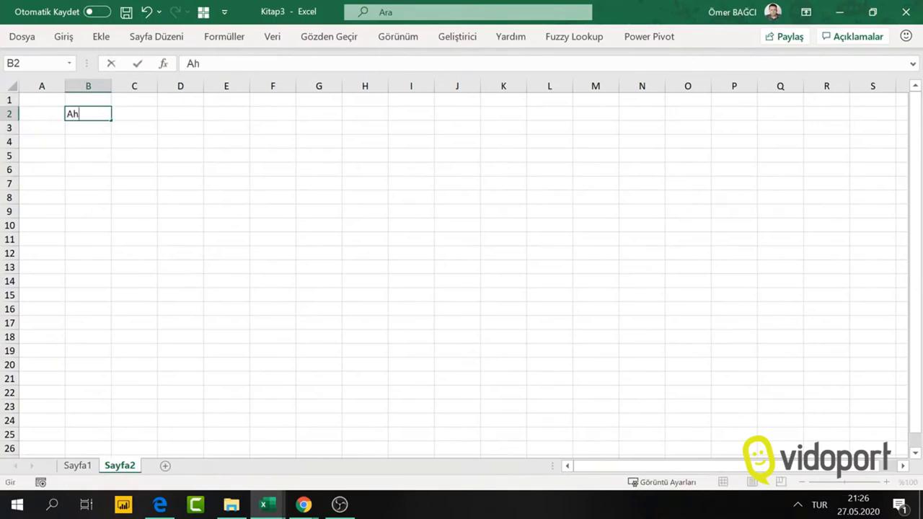
pyautogui.write('met')
pyautogui.press('Return')
pyautogui.click(94, 116)
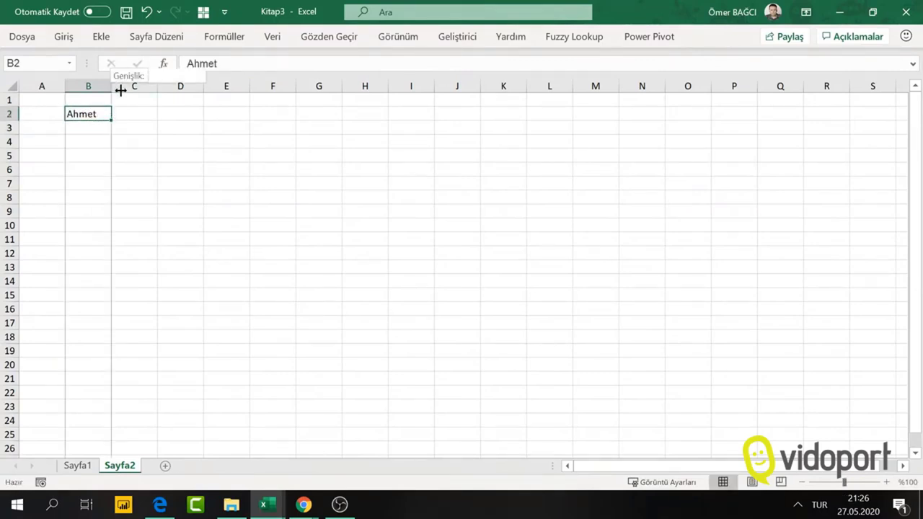
pyautogui.moveTo(112, 86); pyautogui.dragTo(165, 87)
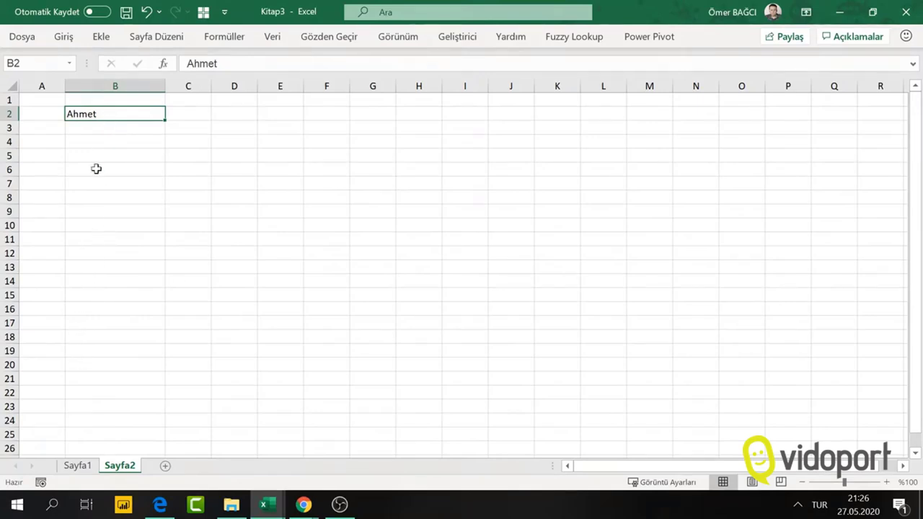
# - Enter the formula =Sayfa2!B2 in Sayfa1 cell C1
pyautogui.click(77, 465)
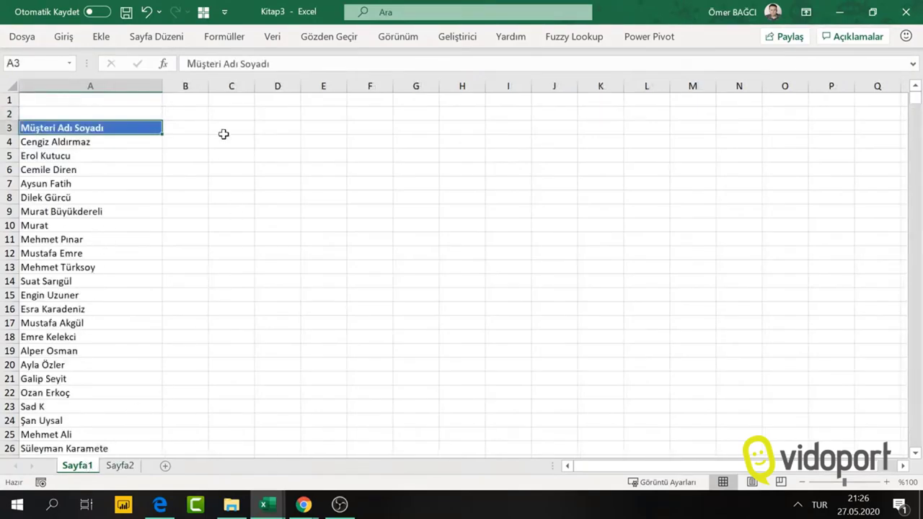
pyautogui.click(218, 100)
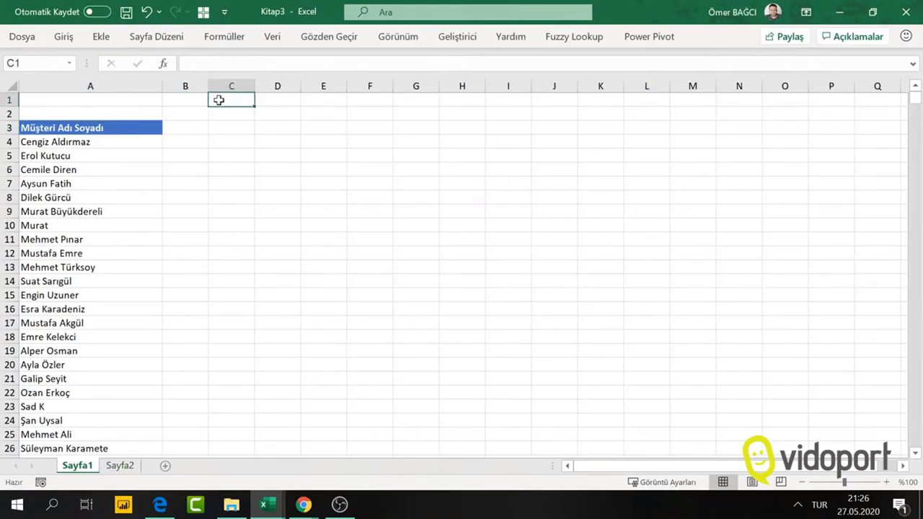
pyautogui.write('=')
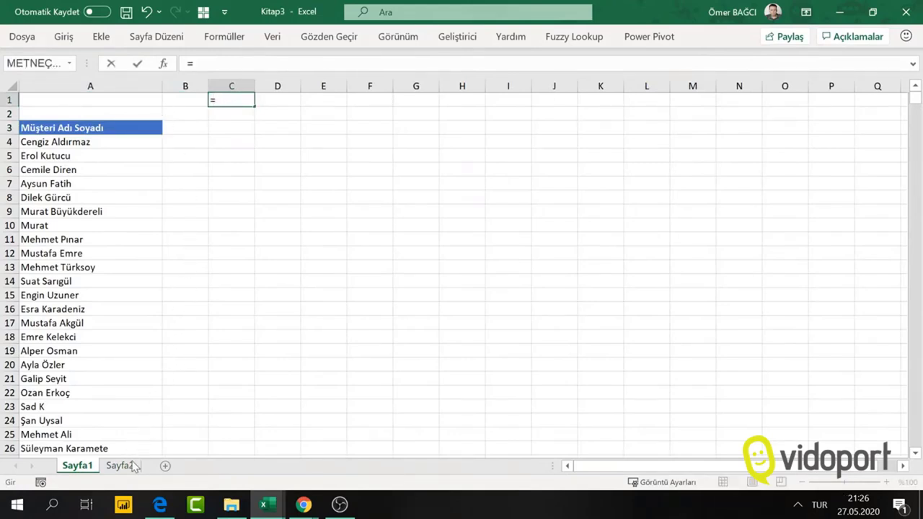
pyautogui.click(134, 466)
pyautogui.click(113, 116)
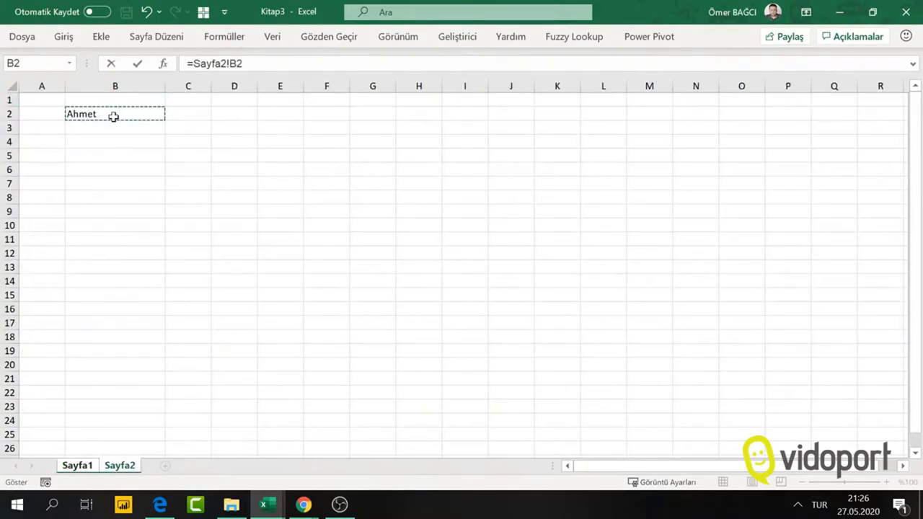
pyautogui.press('Return')
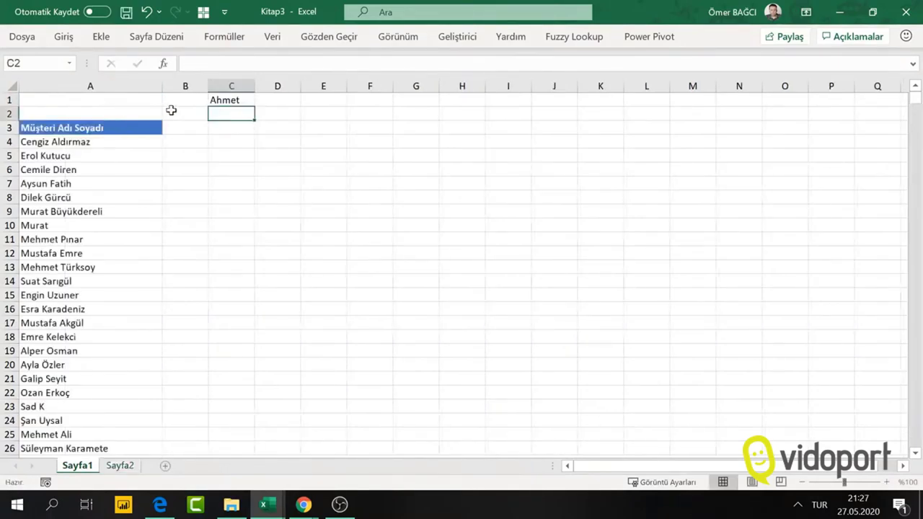
pyautogui.click(224, 100)
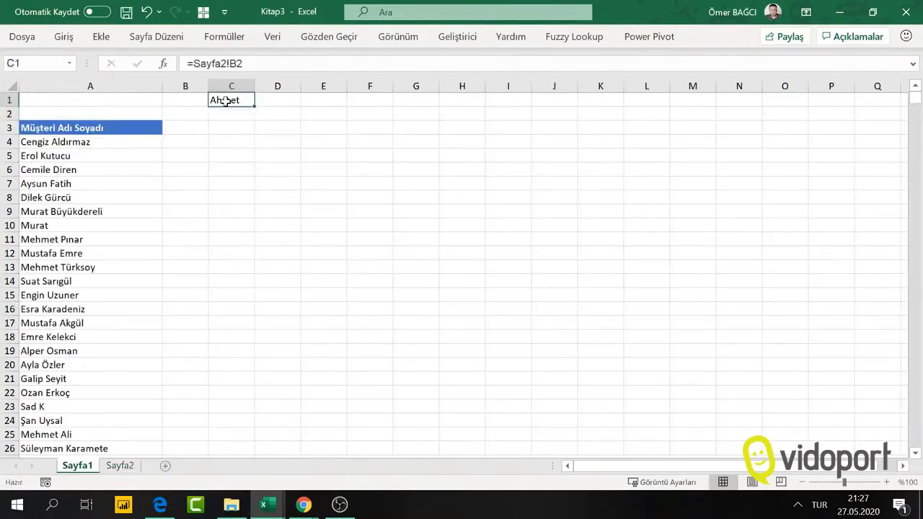
# - Change Sayfa2 B2 to Mehmet and check that Sayfa1 C1 updates
pyautogui.click(121, 467)
pyautogui.write('Me')
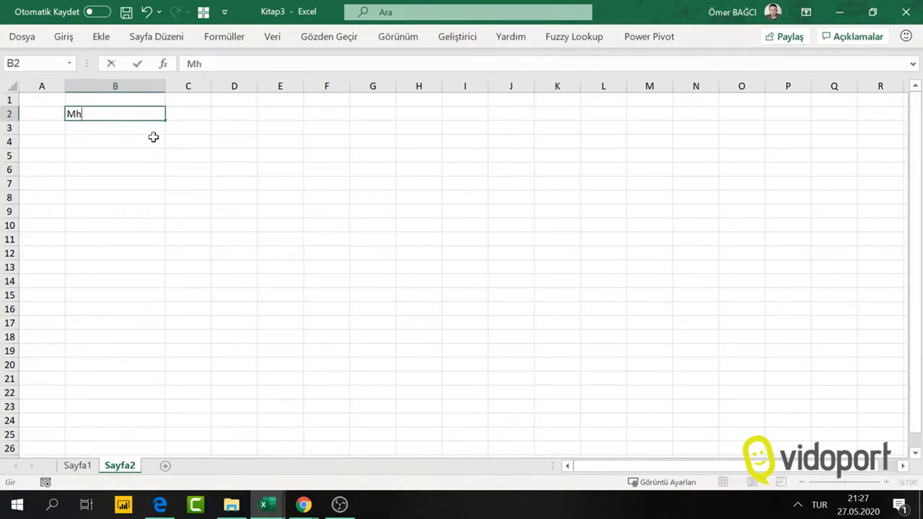
pyautogui.write('hmet')
pyautogui.press('Return')
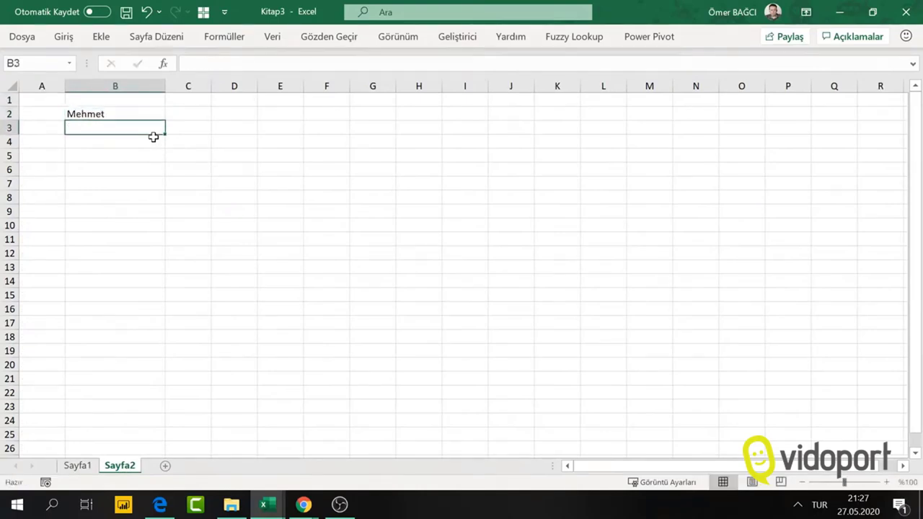
pyautogui.click(76, 466)
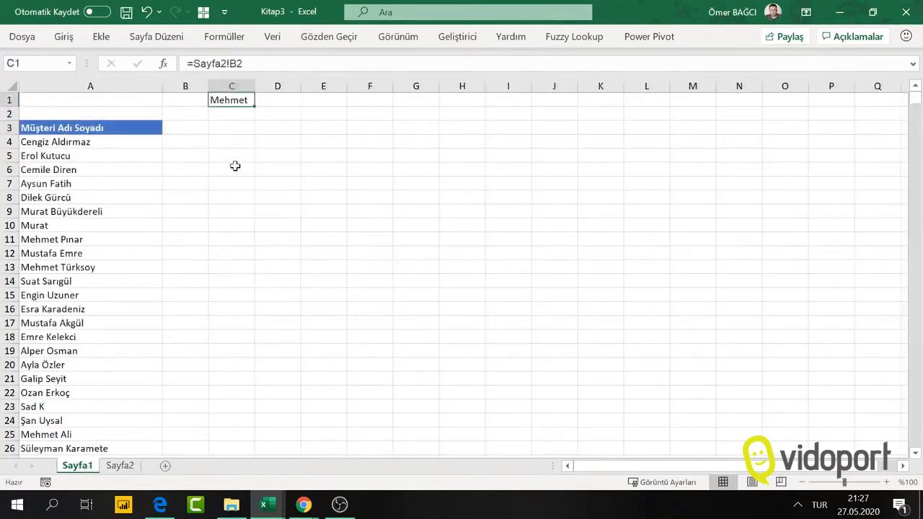
pyautogui.click(238, 142)
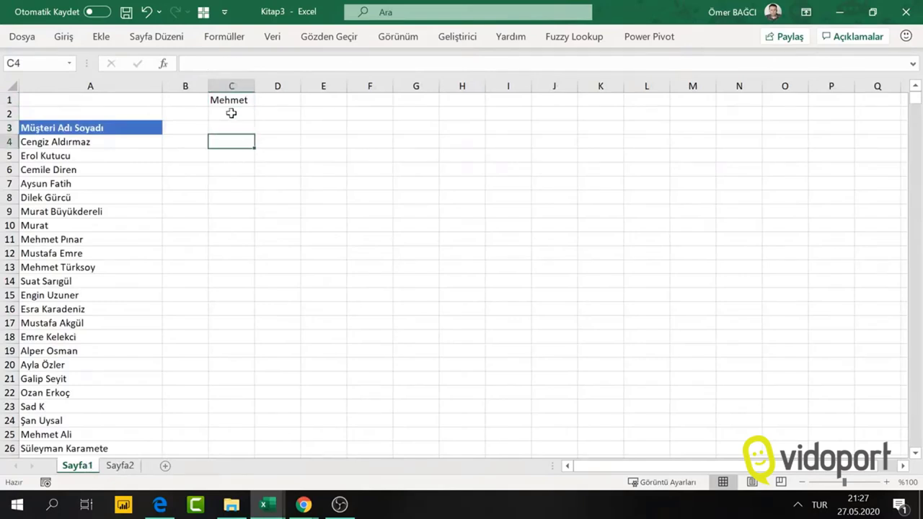
# - Enter =MBUL(C1;A4:A5731) in C4 to search every customer name for C1's text
pyautogui.moveTo(108, 143); pyautogui.dragTo(83, 378)
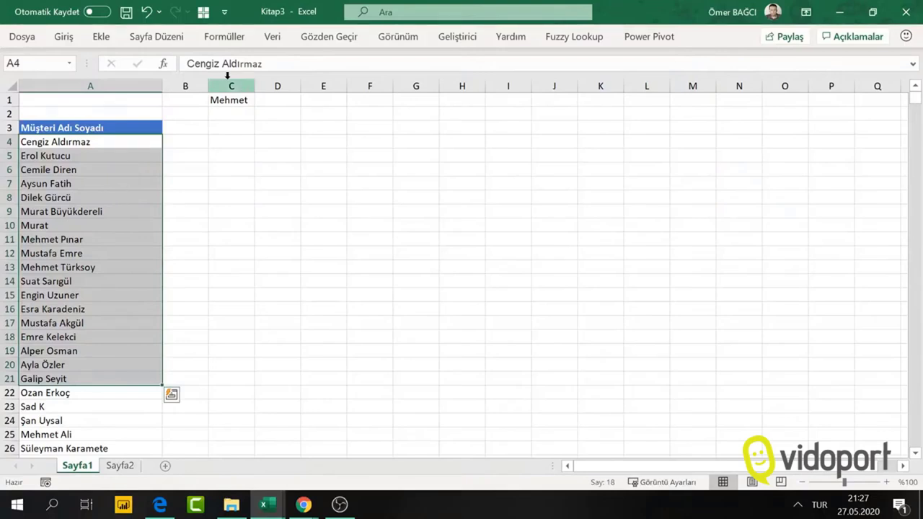
pyautogui.click(234, 139)
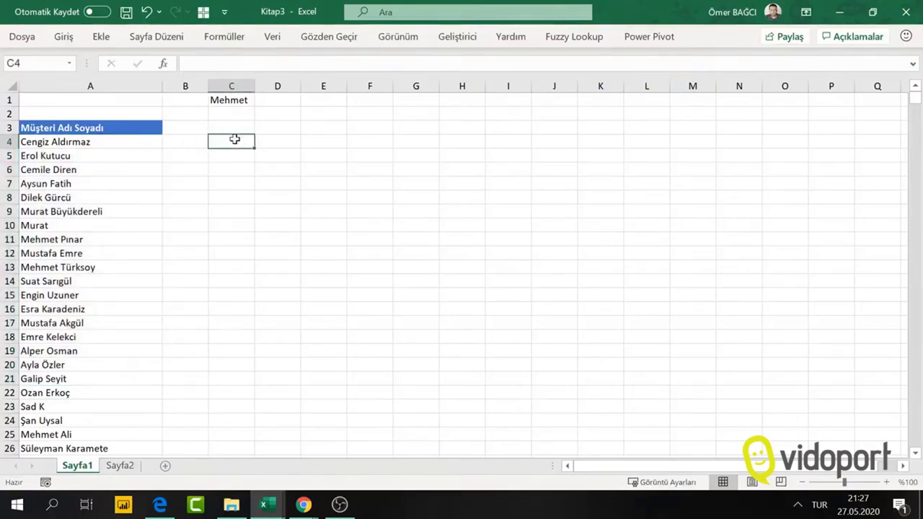
pyautogui.write('=mbul')
pyautogui.press('Tab')
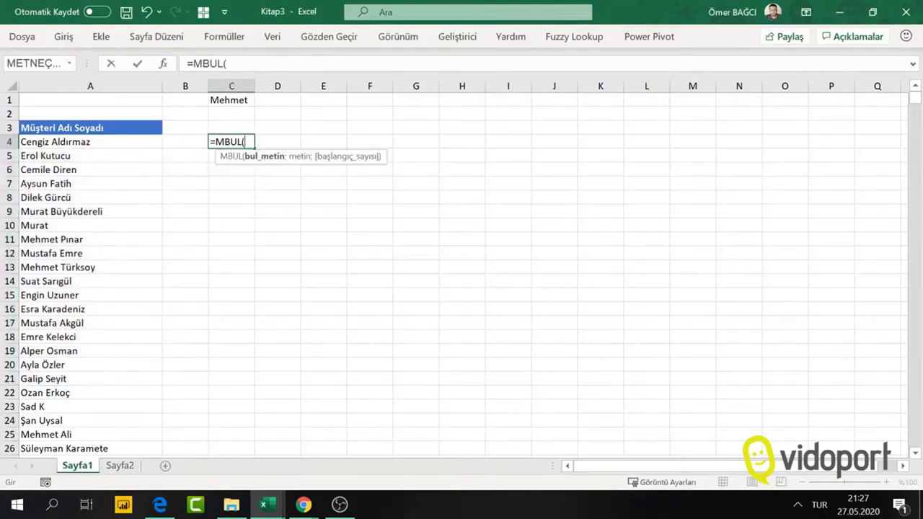
pyautogui.click(238, 101)
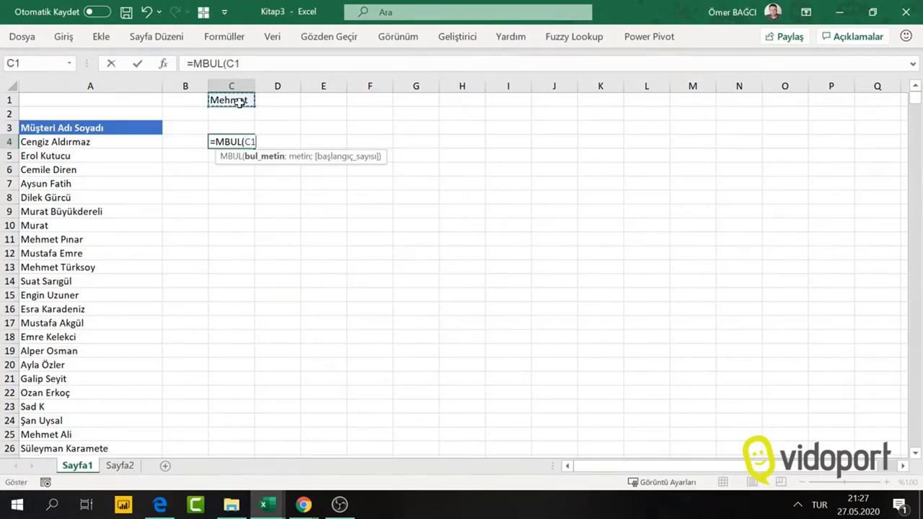
pyautogui.write(';')
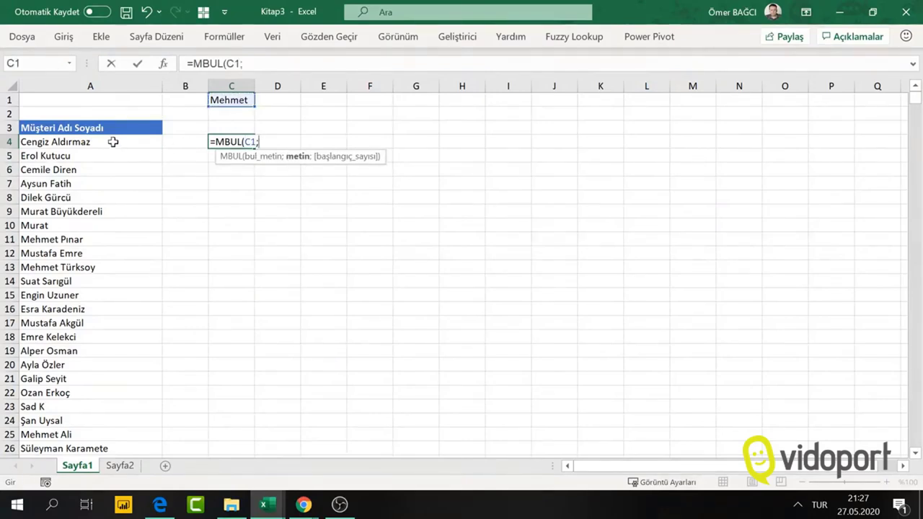
pyautogui.click(113, 142)
pyautogui.hotkey('ctrl', 'shift', 'Down')
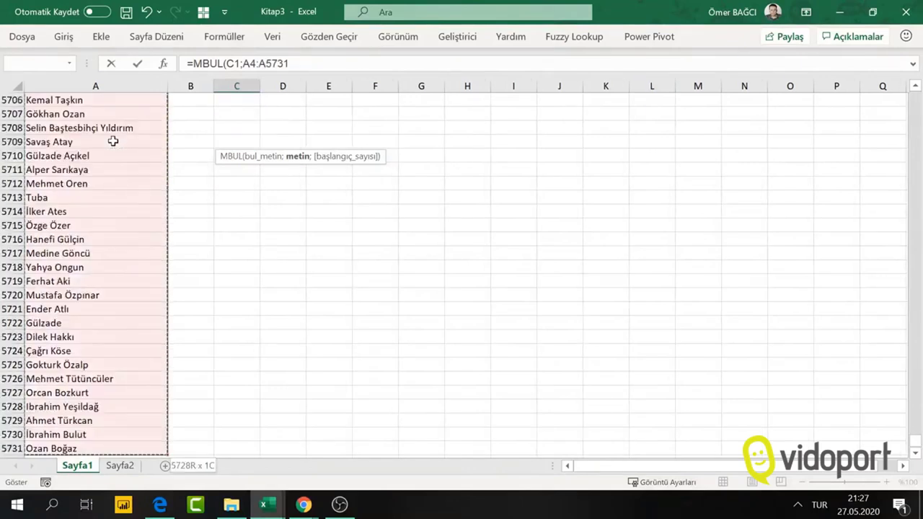
pyautogui.hotkey('ctrl', 'BackSpace')
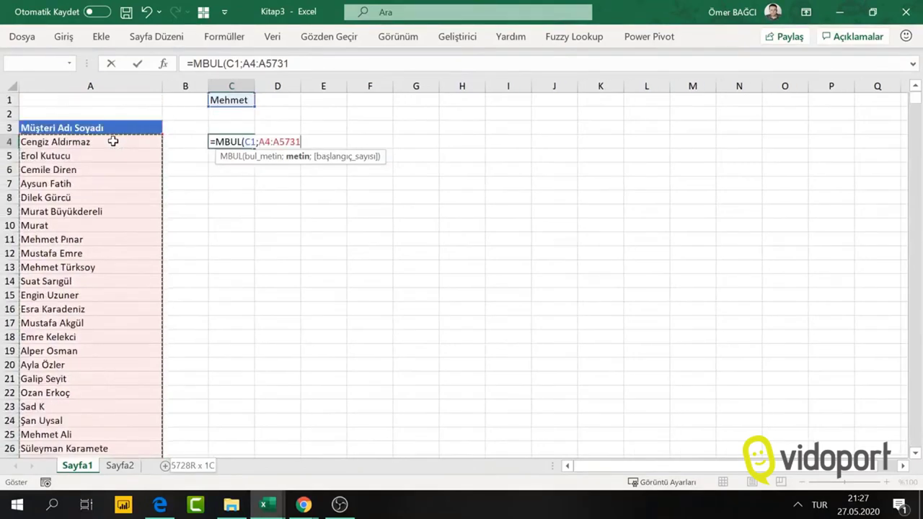
pyautogui.write(')')
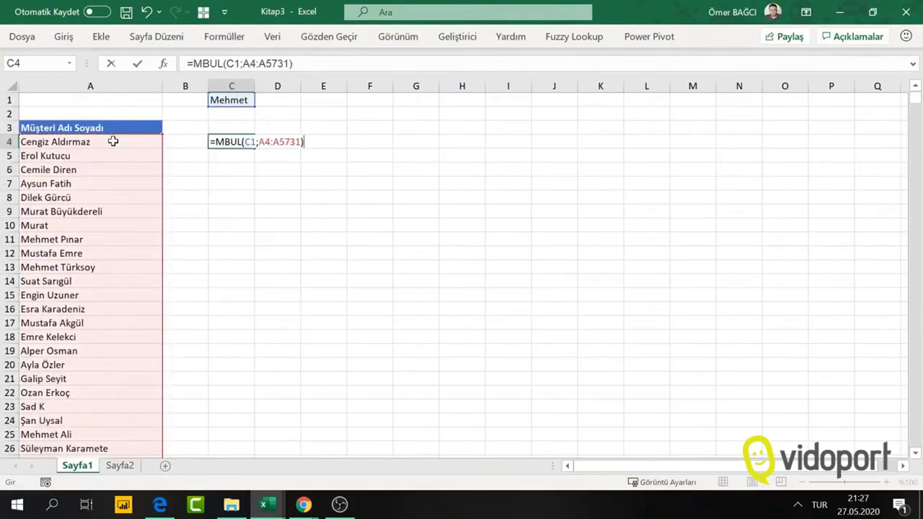
pyautogui.press('Return')
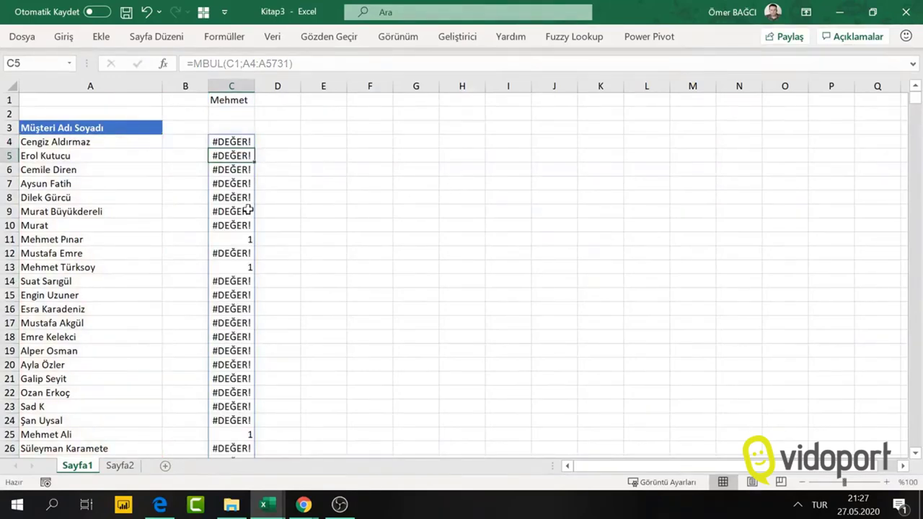
pyautogui.scroll(-1, 238, 162)
pyautogui.scroll(-2, 230, 187)
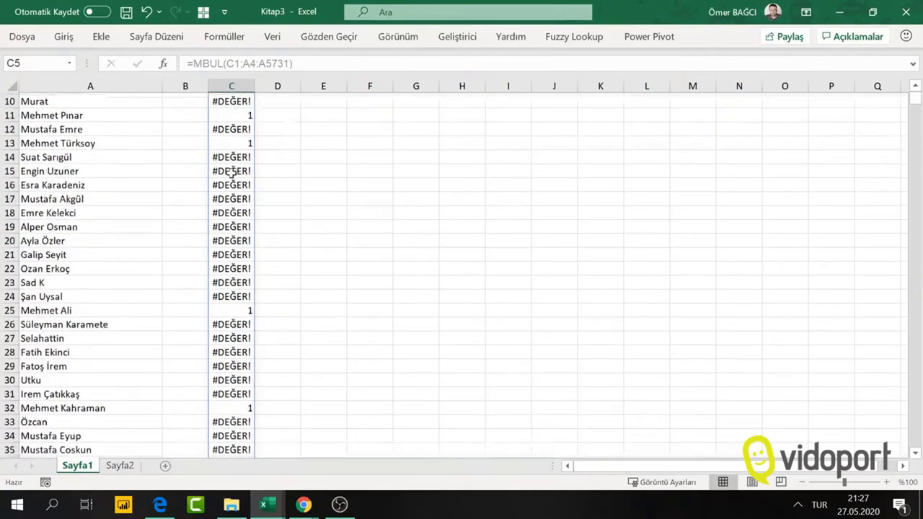
pyautogui.scroll(-2, 221, 245)
pyautogui.scroll(-1, 221, 245)
pyautogui.click(229, 225)
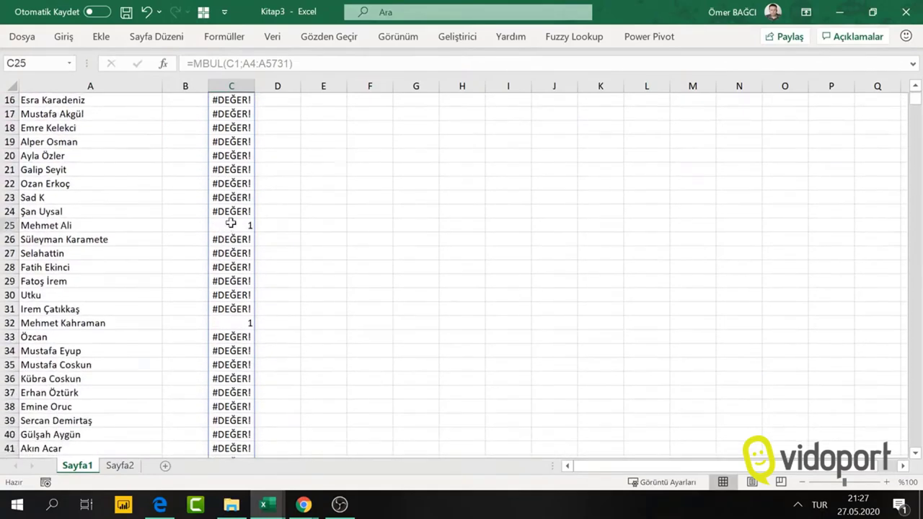
pyautogui.click(227, 322)
pyautogui.click(233, 295)
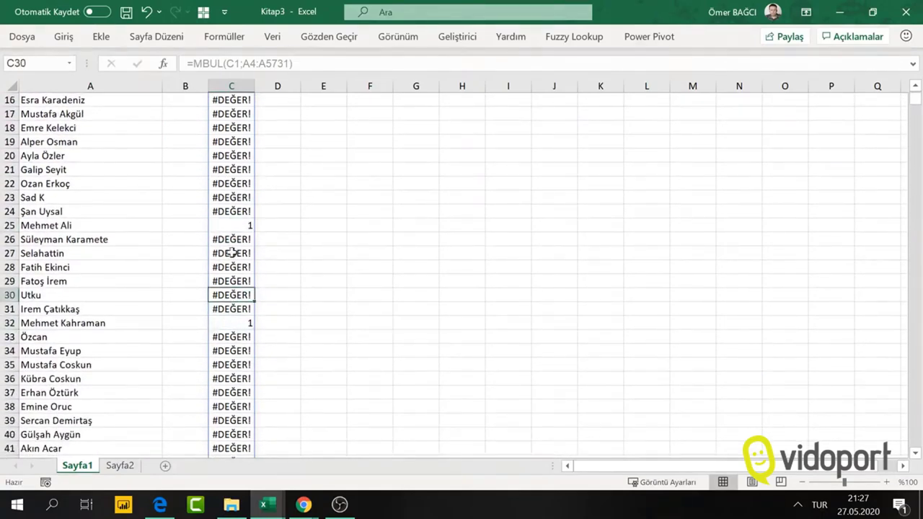
pyautogui.click(232, 252)
pyautogui.click(229, 281)
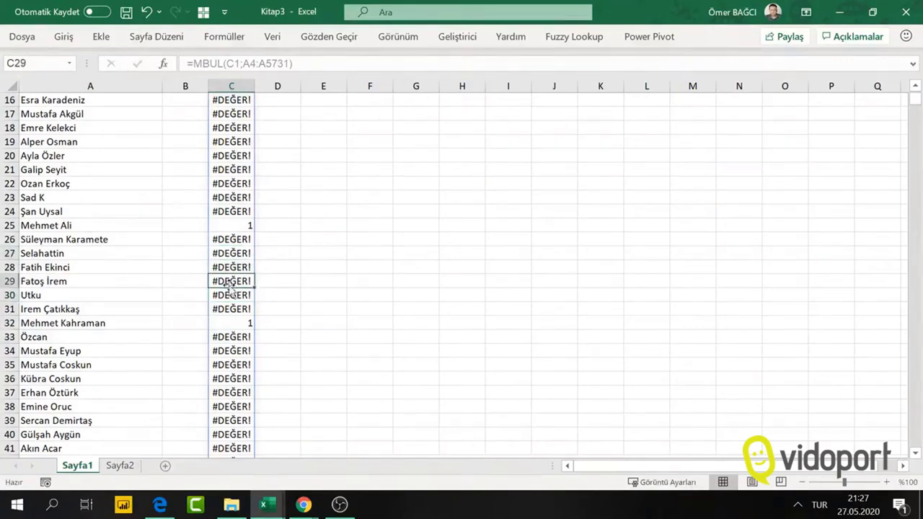
pyautogui.click(229, 378)
pyautogui.scroll(5, 234, 361)
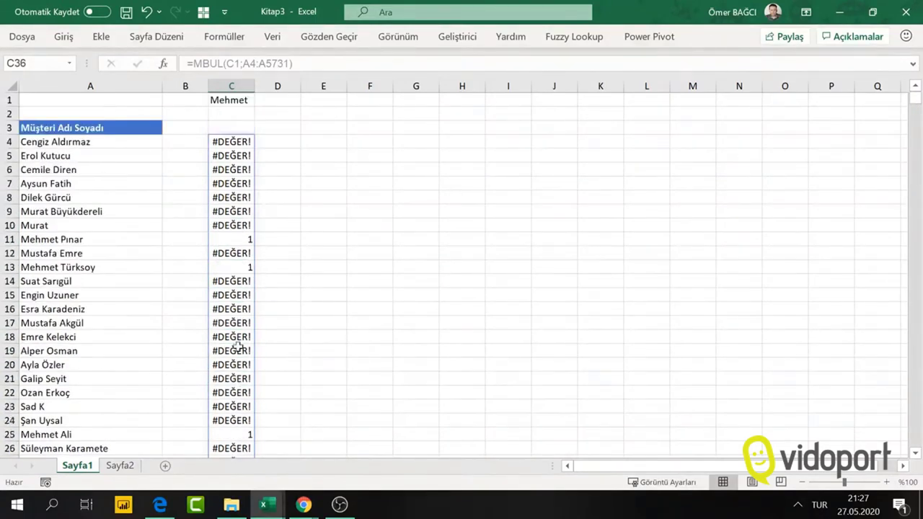
pyautogui.click(237, 144)
# - Wrap C4's formula as =ESAYIYSA(MBUL(C1;A4:A5731)) so errors become DOĞRU/YANLIŞ
pyautogui.doubleClick(236, 141)
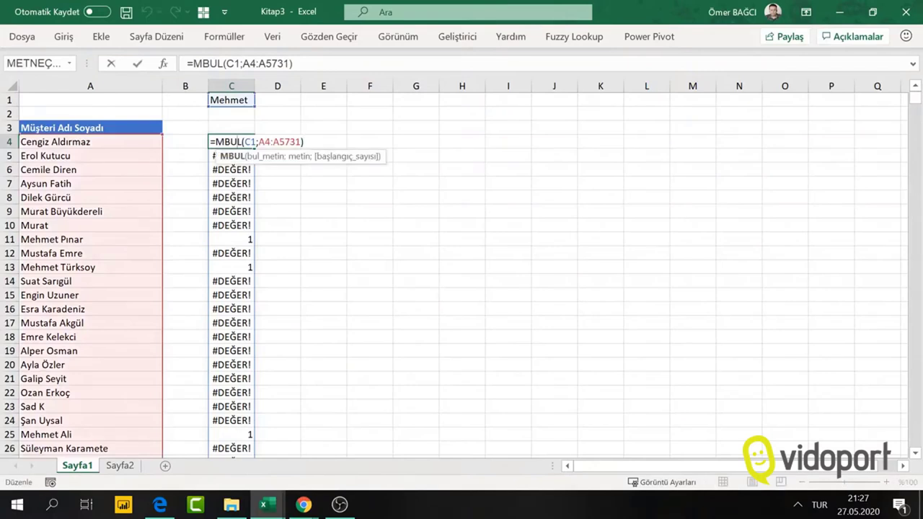
pyautogui.click(215, 141)
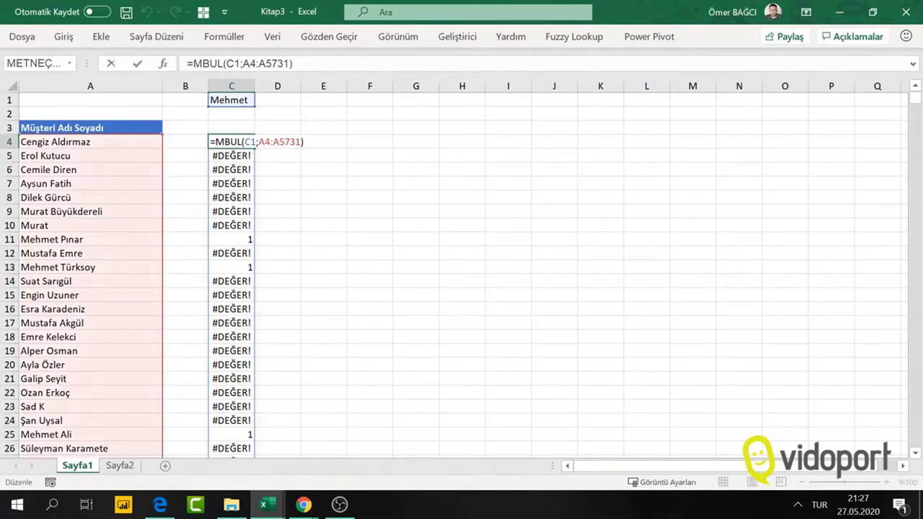
pyautogui.write('esa')
pyautogui.press('Tab')
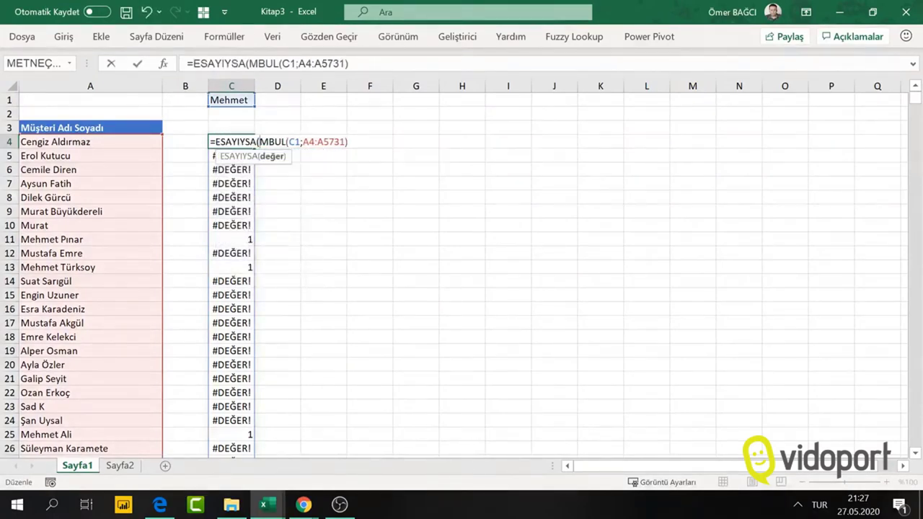
pyautogui.write(')')
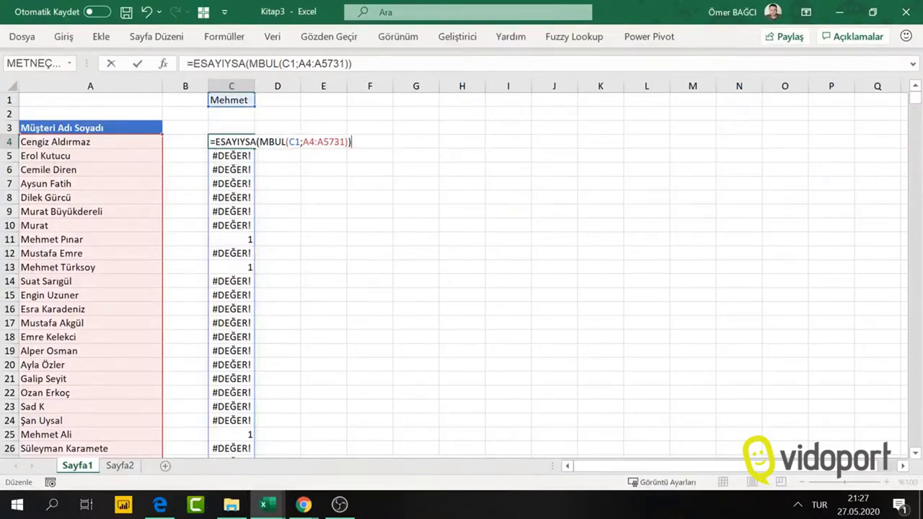
pyautogui.press('Return')
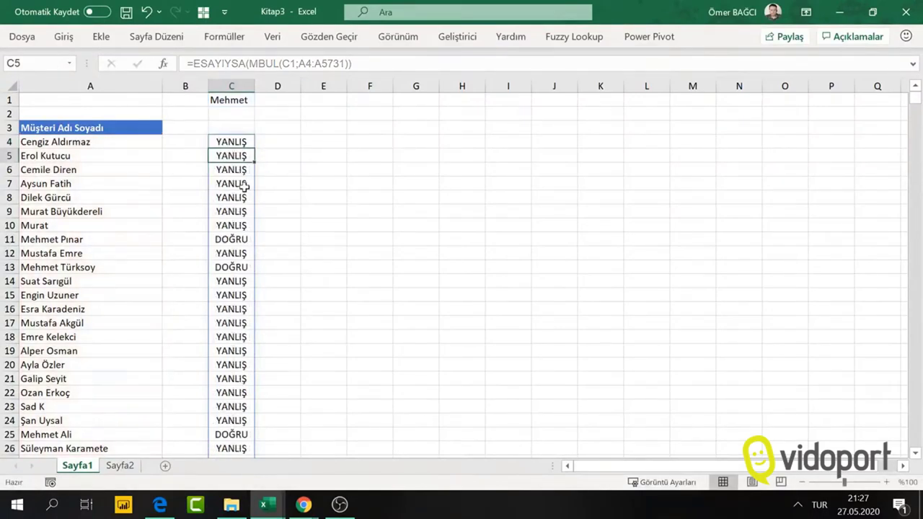
# - Check column C: DOĞRU beside the Mehmet names, YANLIŞ beside the others
pyautogui.click(240, 238)
pyautogui.click(230, 265)
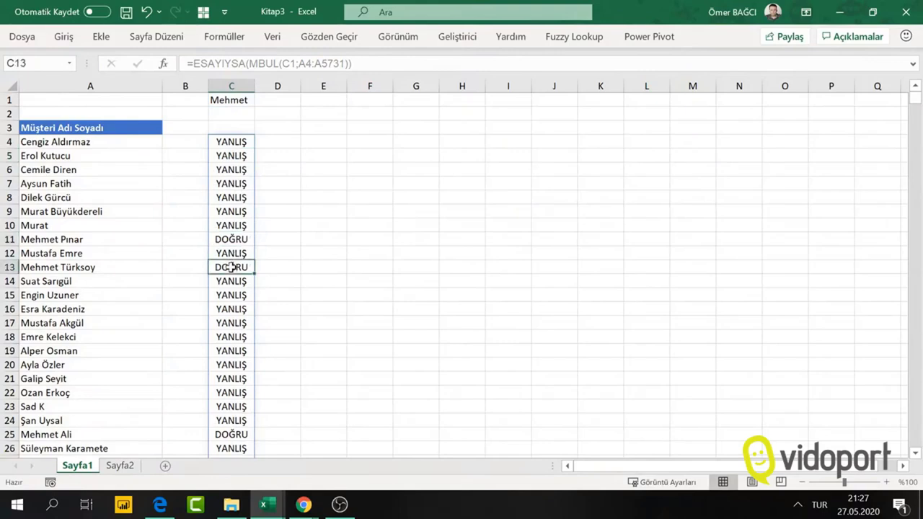
pyautogui.click(231, 307)
pyautogui.click(230, 337)
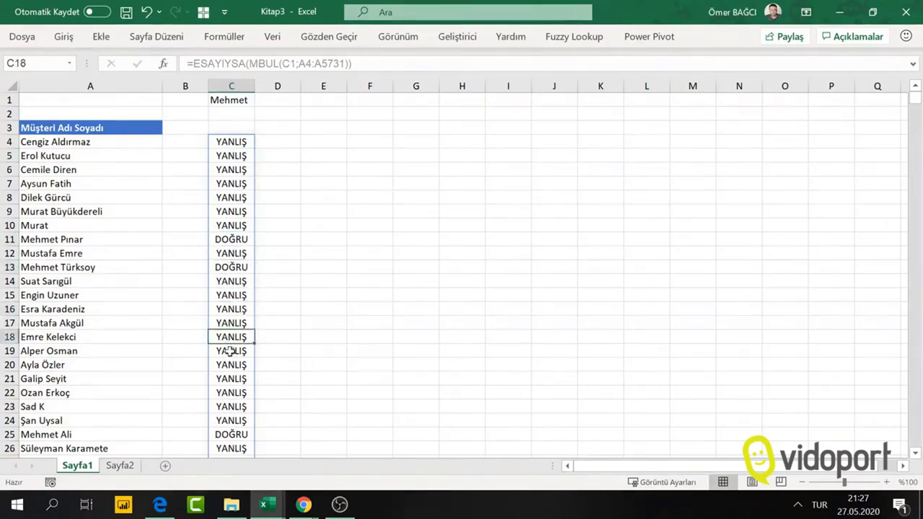
pyautogui.click(231, 351)
pyautogui.click(231, 365)
pyautogui.click(231, 379)
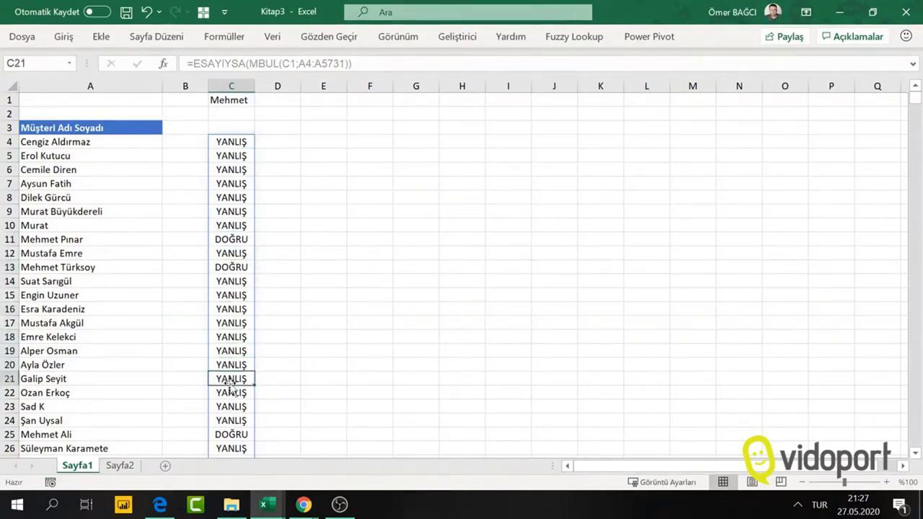
pyautogui.click(242, 141)
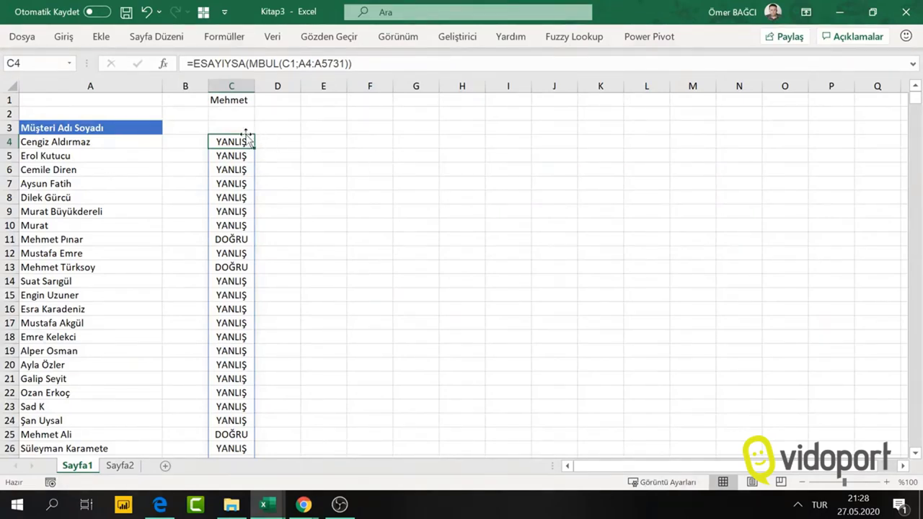
# - Reopen C4's formula and insert FİLTRE at its start
pyautogui.doubleClick(237, 139)
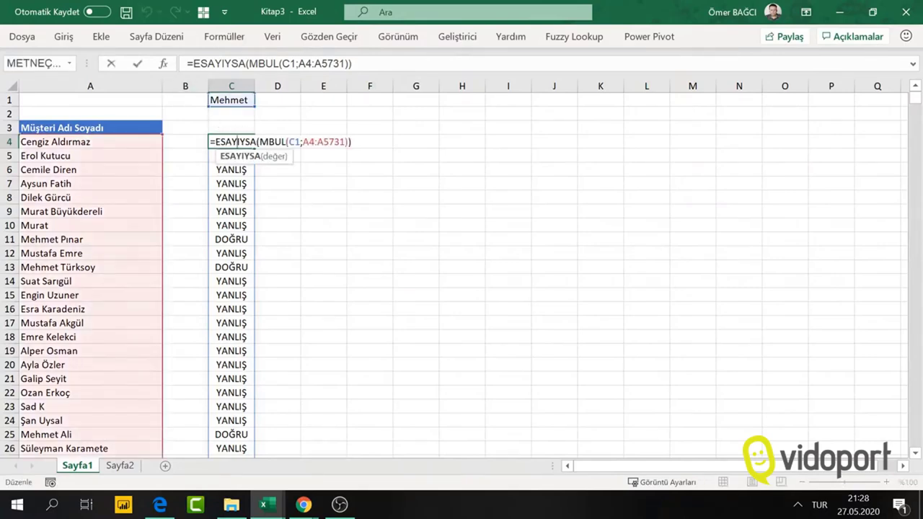
pyautogui.press('Escape')
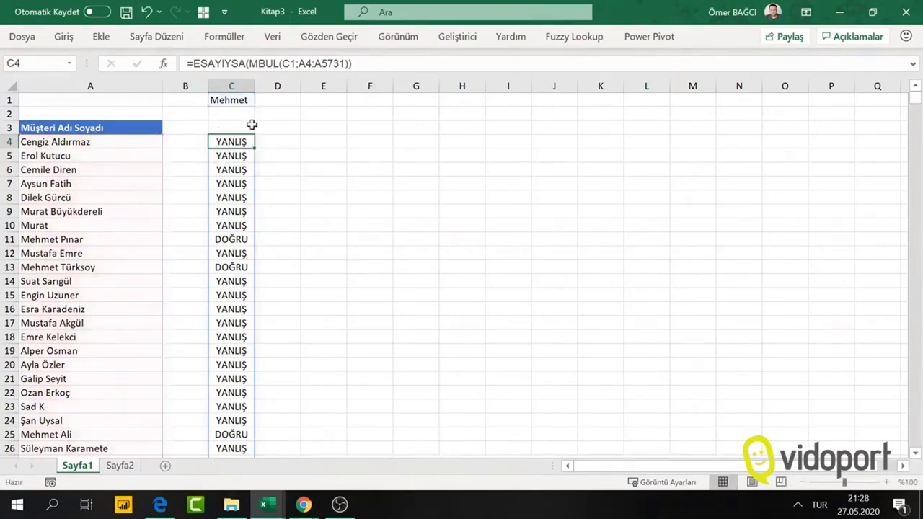
pyautogui.keyDown('ctrl'); pyautogui.scroll(6, 277, 139); pyautogui.keyUp('ctrl')
pyautogui.scroll(1, 277, 140)
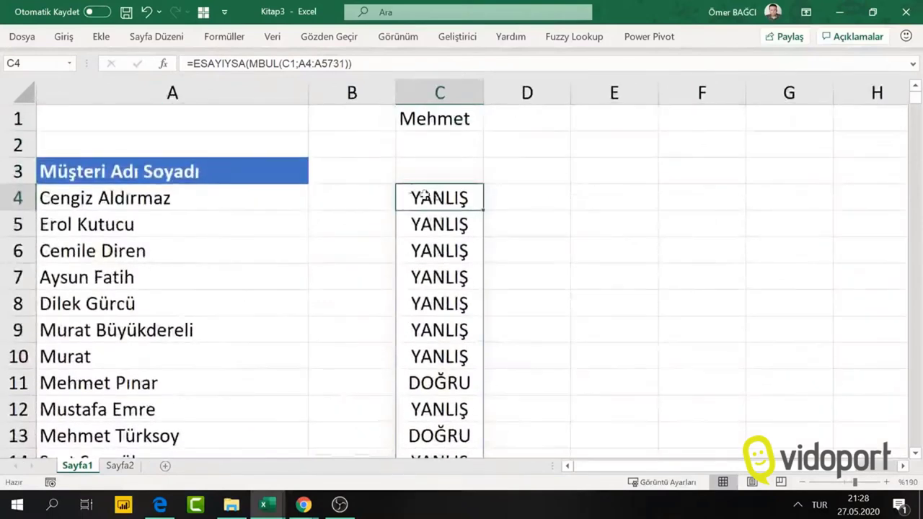
pyautogui.press('F2')
pyautogui.click(405, 198)
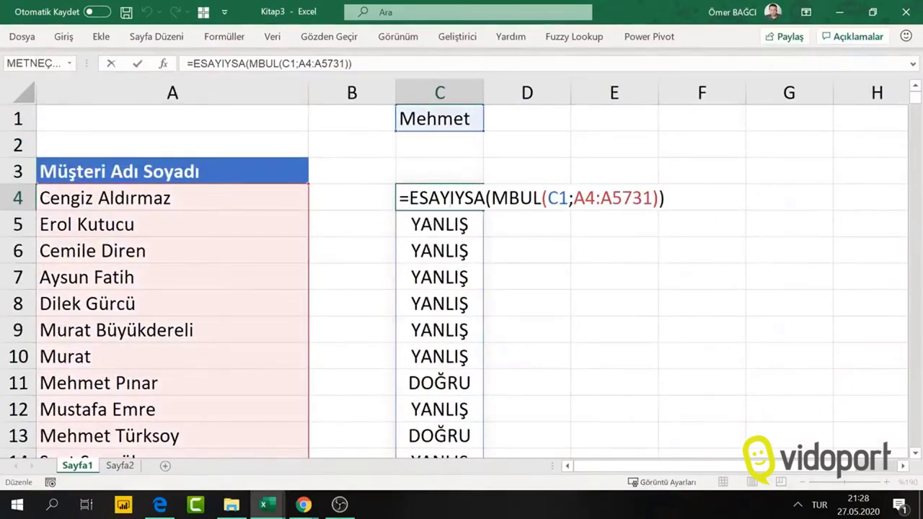
pyautogui.write('filtre')
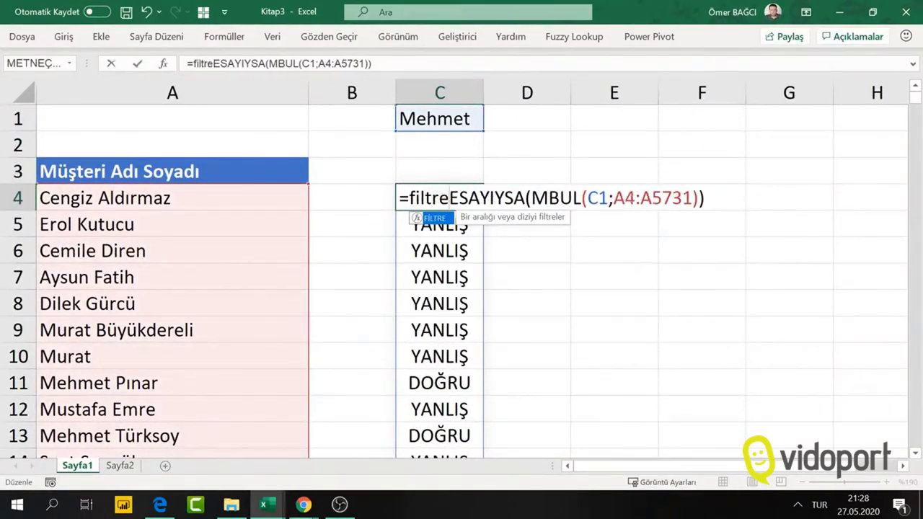
pyautogui.press('Tab')
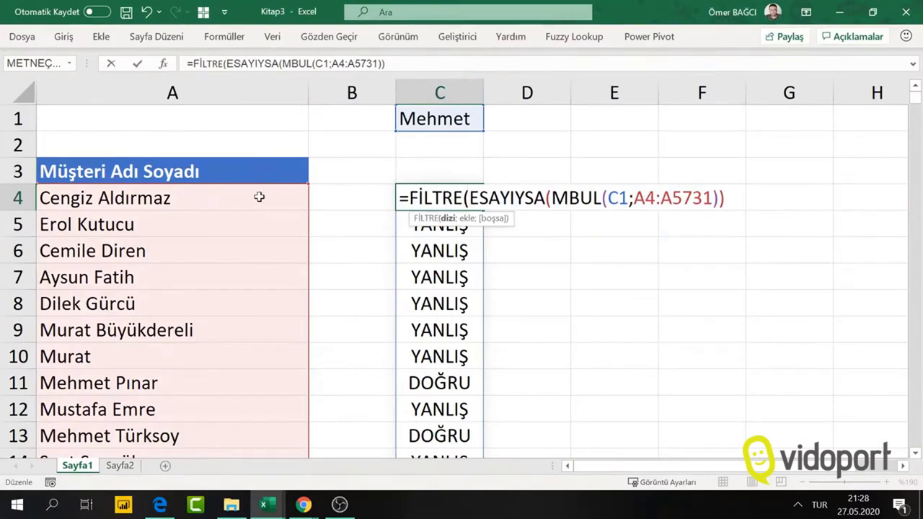
# - Use A4:A5731 as the FİLTRE range and commit, spilling only Mehmet names
pyautogui.click(259, 197)
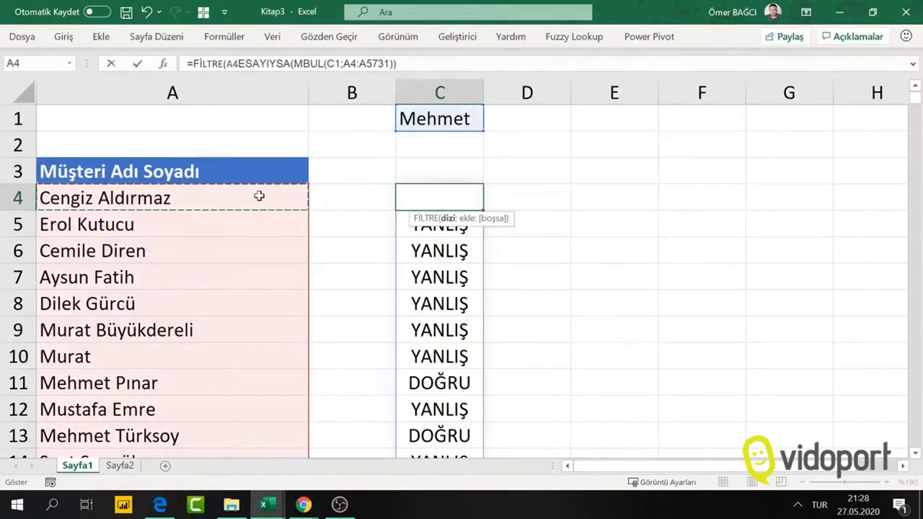
pyautogui.hotkey('ctrl', 'shift', 'Down')
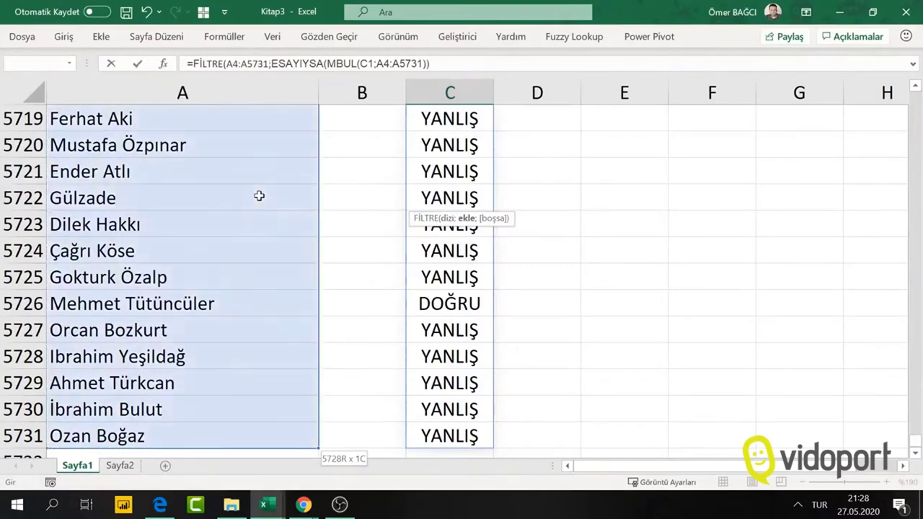
pyautogui.scroll(5, 259, 196)
pyautogui.scroll(7, 259, 196)
pyautogui.scroll(6, 259, 196)
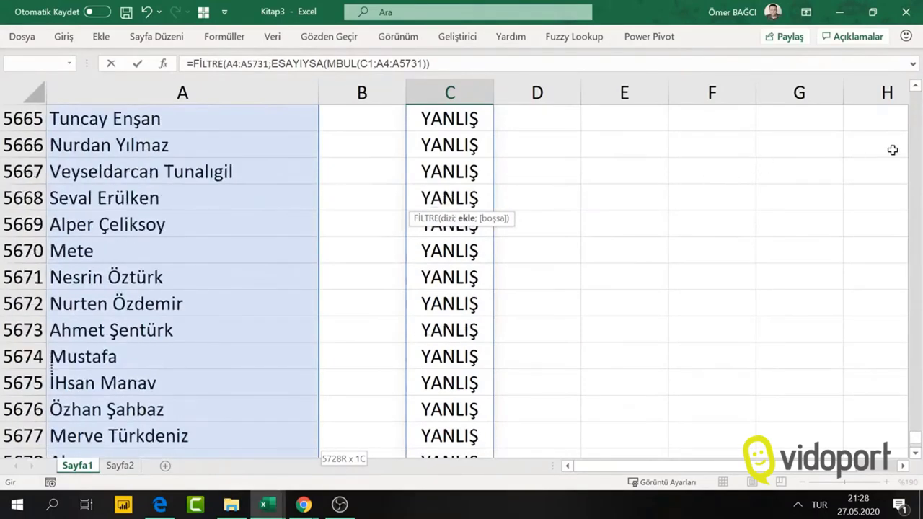
pyautogui.rightClick(916, 149)
pyautogui.click(851, 170)
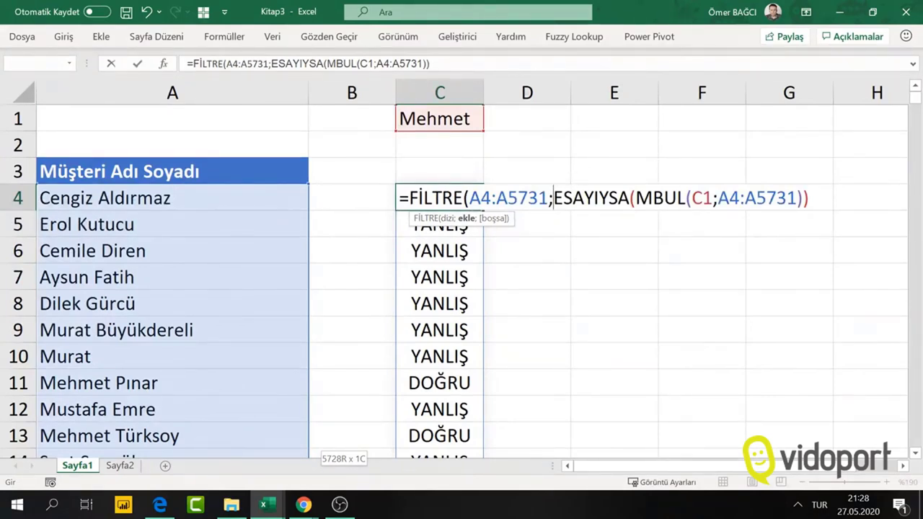
pyautogui.press('End')
pyautogui.press('End')
pyautogui.click(310, 63)
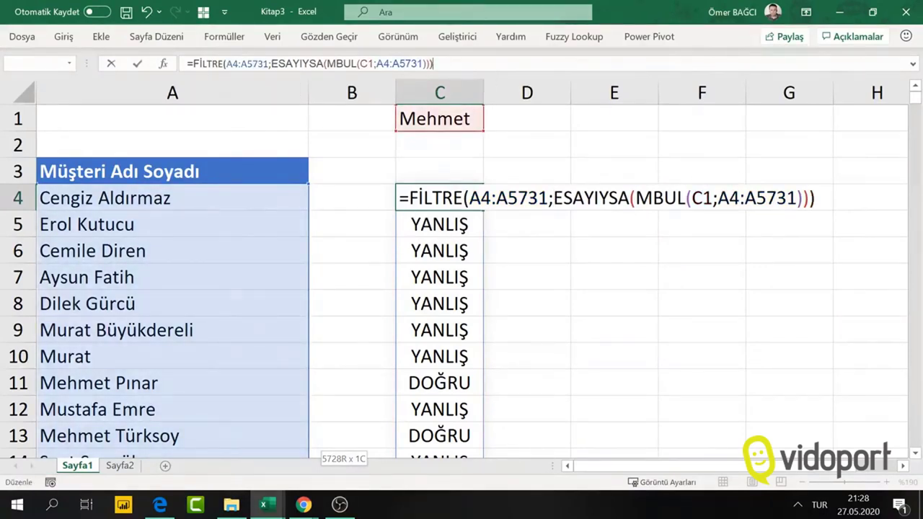
pyautogui.press('Return')
pyautogui.press('Up')
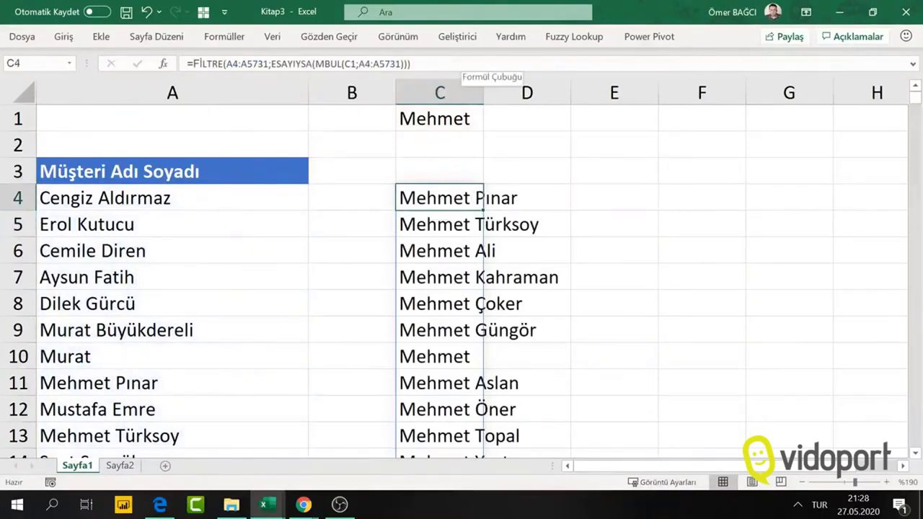
# - On Sayfa2, enter Ahmet as the search word in B2
pyautogui.scroll(-2, 425, 189)
pyautogui.scroll(-1, 439, 361)
pyautogui.scroll(-5, 497, 281)
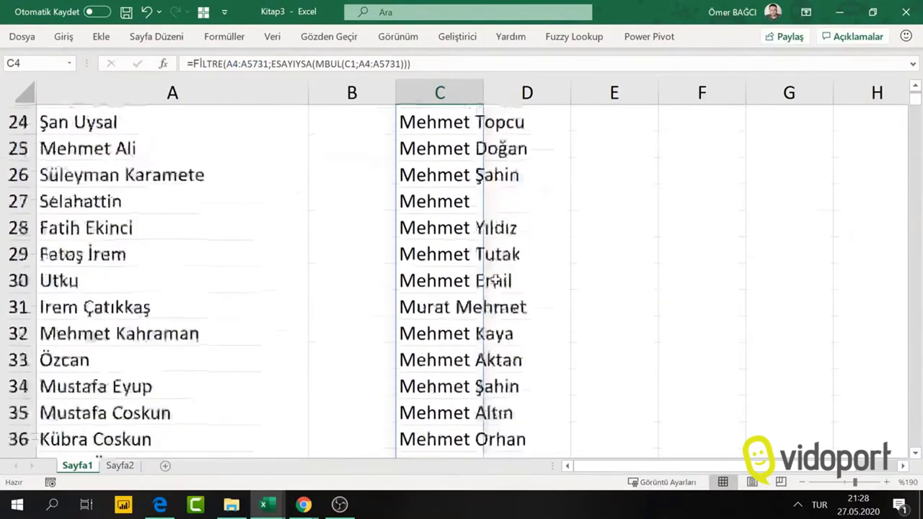
pyautogui.scroll(-2, 497, 281)
pyautogui.scroll(-6, 496, 281)
pyautogui.scroll(8, 496, 280)
pyautogui.scroll(8, 496, 278)
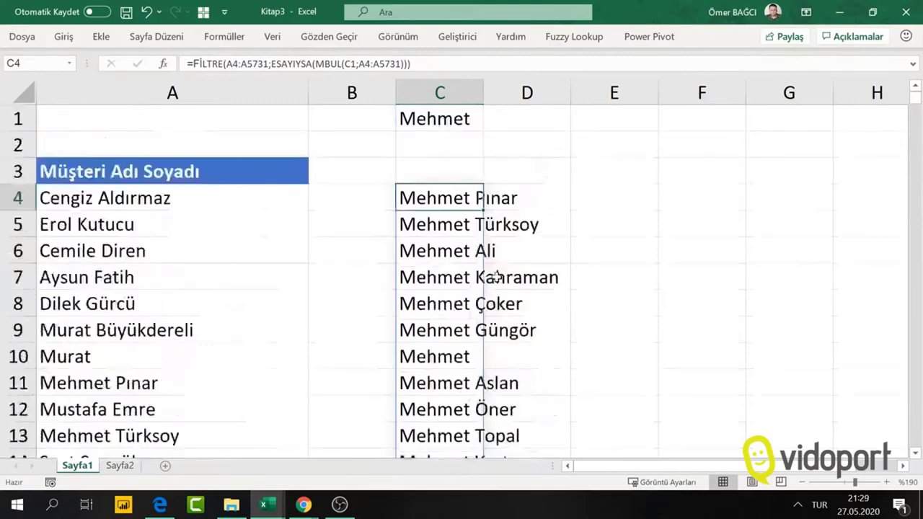
pyautogui.click(120, 465)
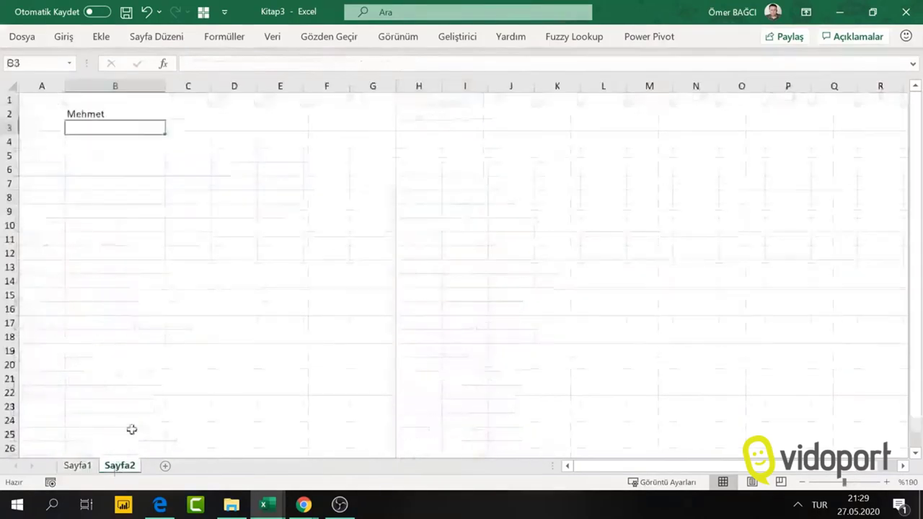
pyautogui.click(126, 113)
pyautogui.write('Ahm')
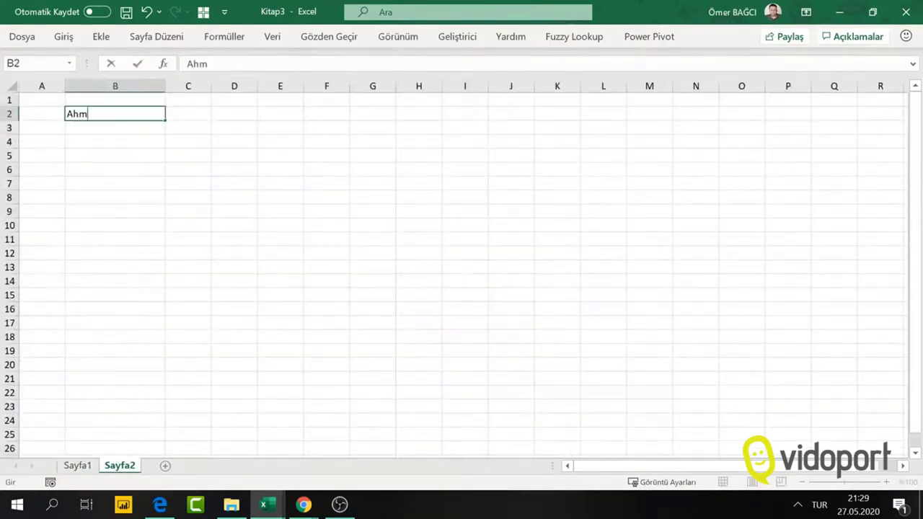
pyautogui.press('Return')
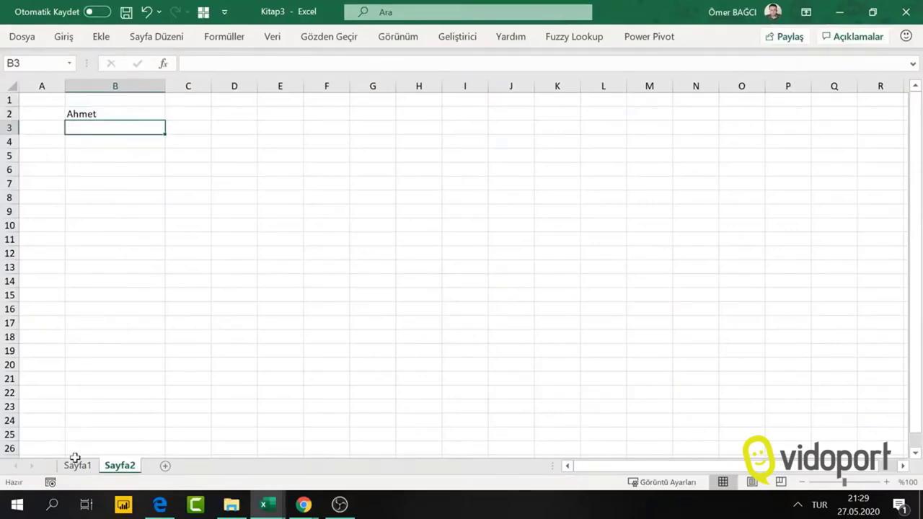
# - Review Sayfa1's spilled Ahmet results, noting the repeated plain Ahmet entries
pyautogui.click(76, 465)
pyautogui.scroll(-3, 434, 229)
pyautogui.scroll(-3, 433, 230)
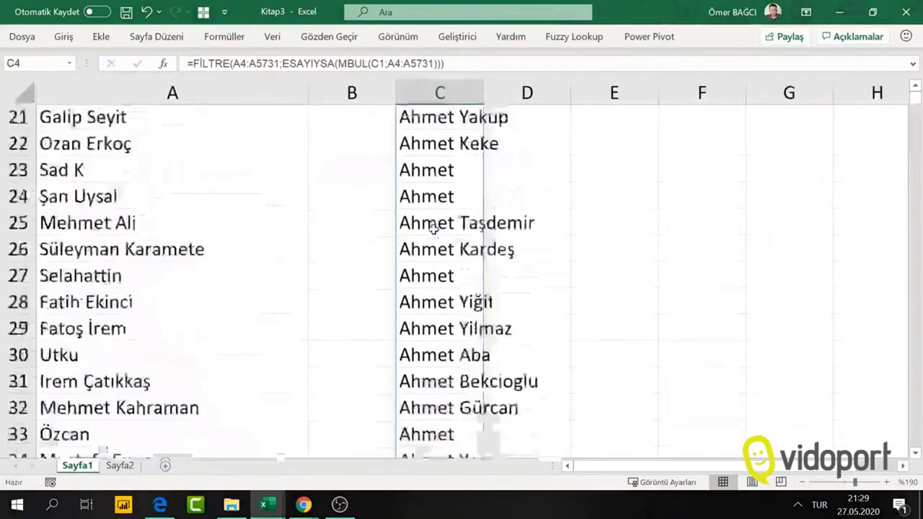
pyautogui.scroll(-1, 436, 274)
pyautogui.scroll(-2, 443, 320)
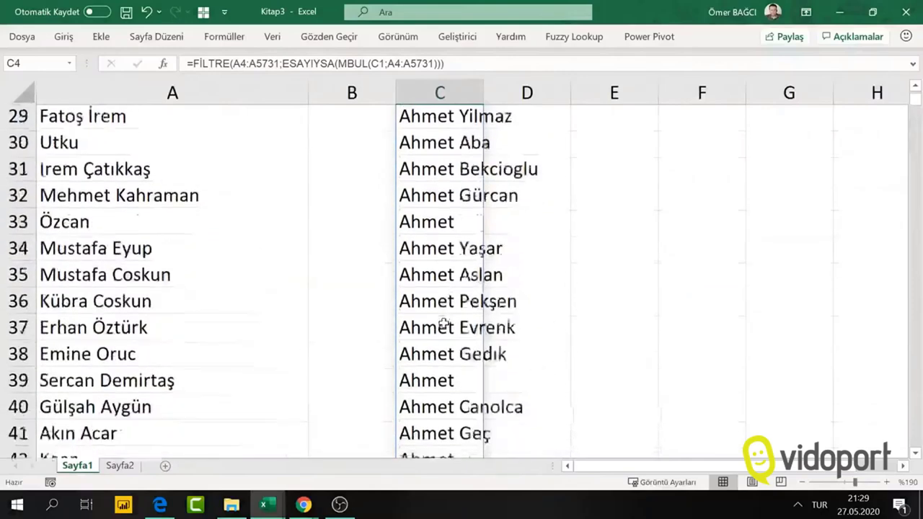
pyautogui.scroll(-1, 437, 328)
pyautogui.click(436, 330)
pyautogui.click(441, 295)
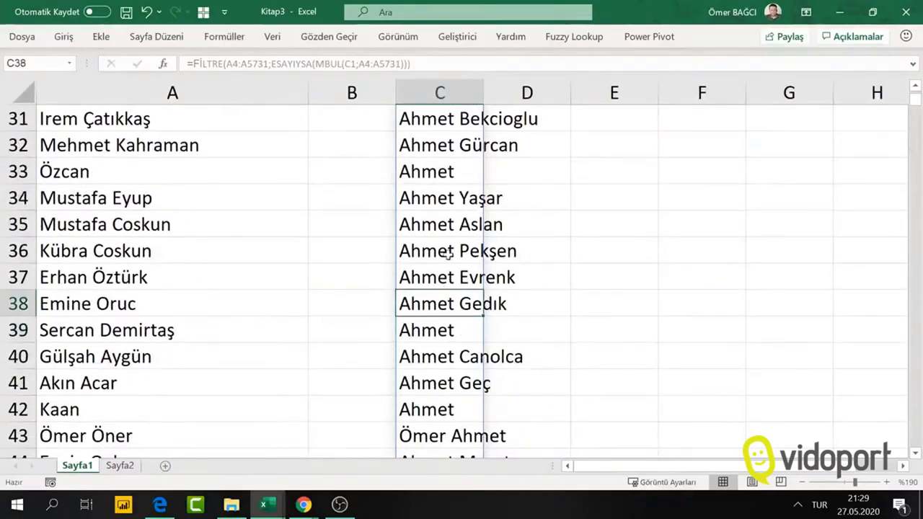
pyautogui.click(448, 171)
pyautogui.scroll(3, 451, 173)
pyautogui.scroll(4, 451, 173)
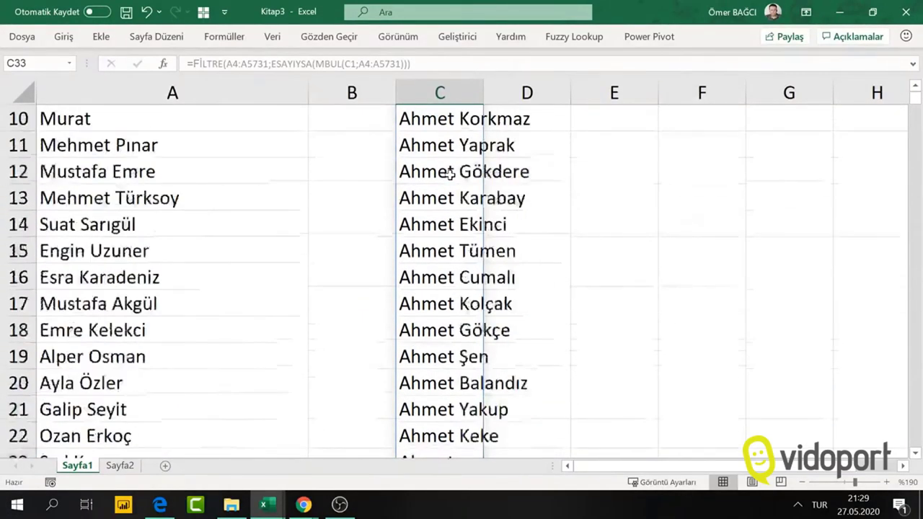
pyautogui.scroll(3, 450, 176)
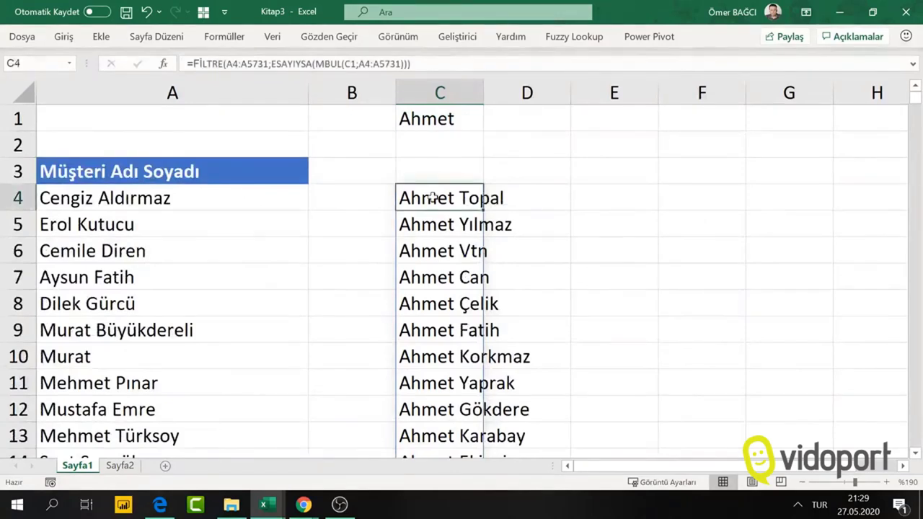
pyautogui.doubleClick(436, 196)
# - Wrap C4's FİLTRE formula in BENZERSİZ(...) to remove duplicate names
pyautogui.click(408, 198)
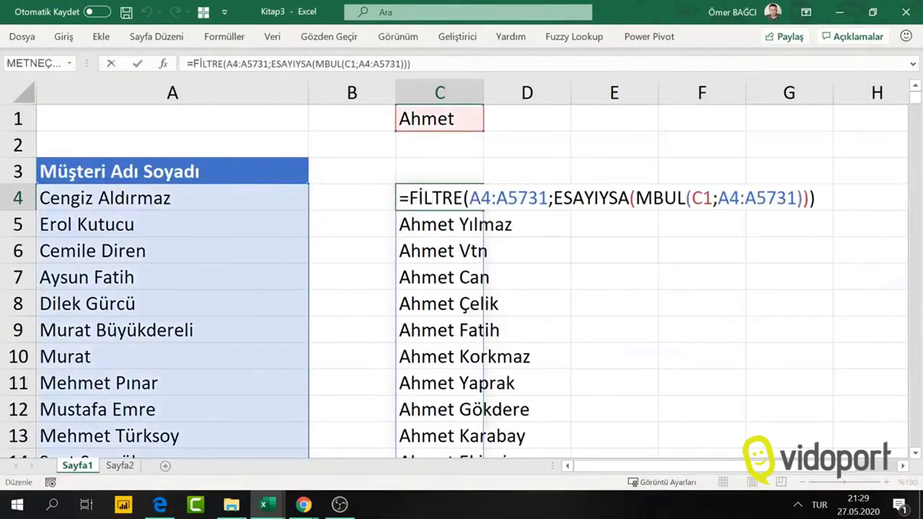
pyautogui.write('benz')
pyautogui.press('Tab')
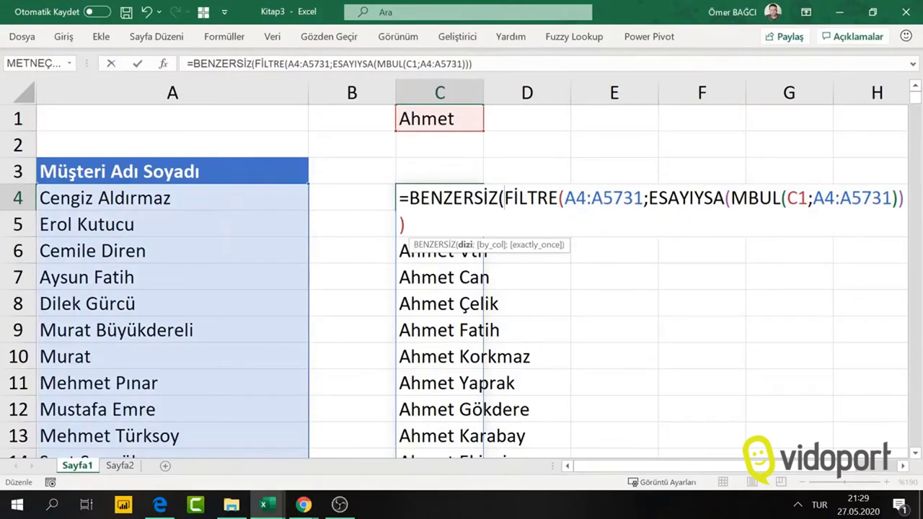
pyautogui.press('End')
pyautogui.press('Right')
pyautogui.write(')')
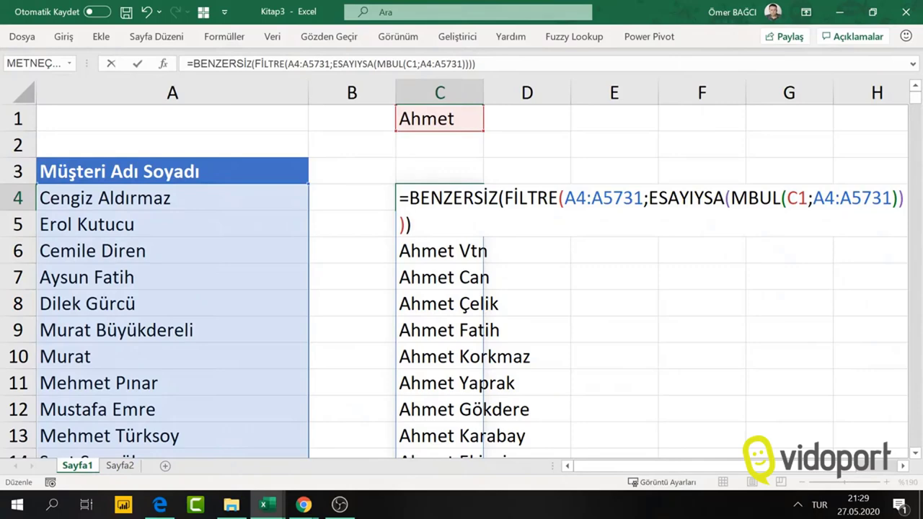
pyautogui.press('Return')
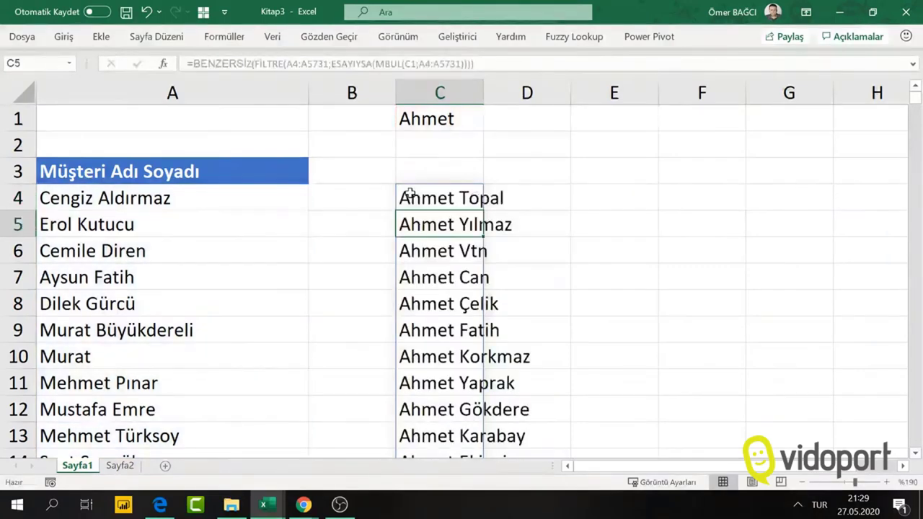
# - Scroll through column C to confirm each Ahmet name now appears once
pyautogui.scroll(-4, 409, 193)
pyautogui.scroll(-3, 454, 219)
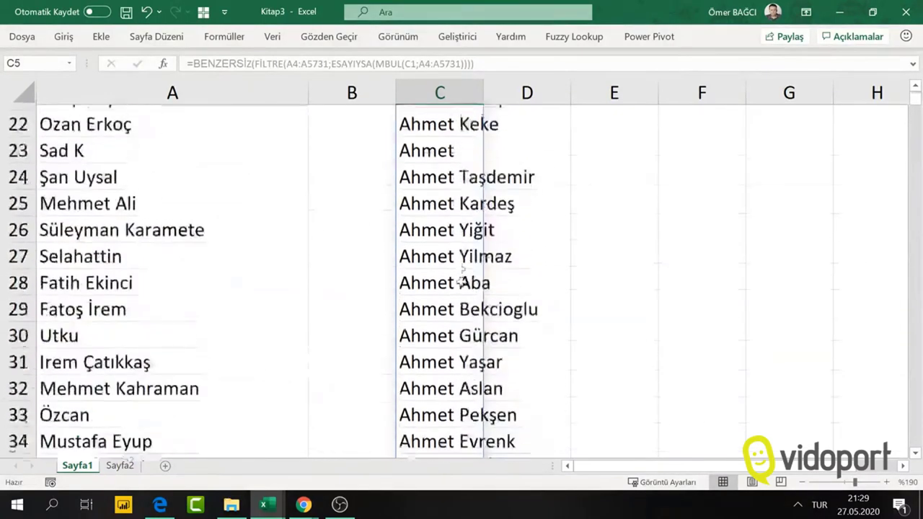
pyautogui.scroll(-4, 462, 274)
pyautogui.scroll(-3, 463, 285)
pyautogui.scroll(-4, 464, 292)
pyautogui.scroll(-1, 466, 297)
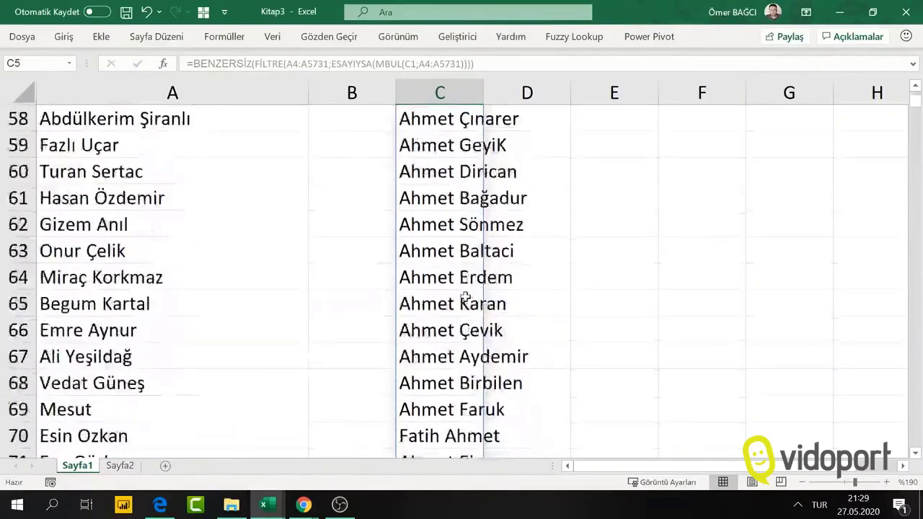
pyautogui.scroll(7, 465, 297)
pyautogui.scroll(10, 464, 295)
pyautogui.scroll(2, 457, 284)
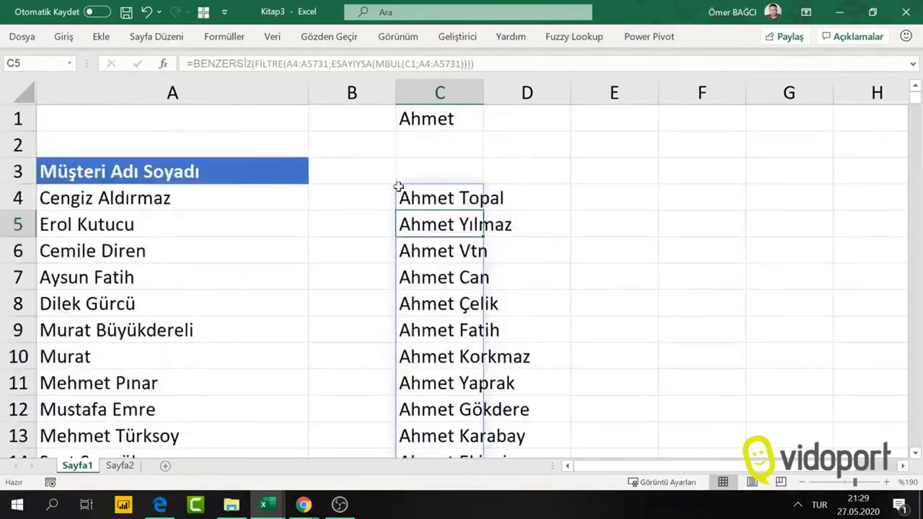
pyautogui.click(435, 196)
# - Wrap C4's formula in SIRALA(...;1;1) to sort the unique names alphabetically
pyautogui.doubleClick(434, 197)
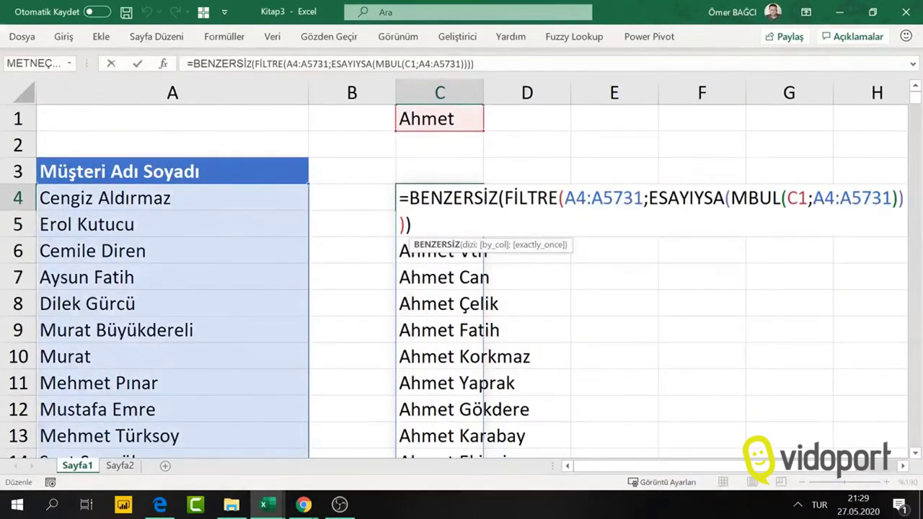
pyautogui.write('sırala')
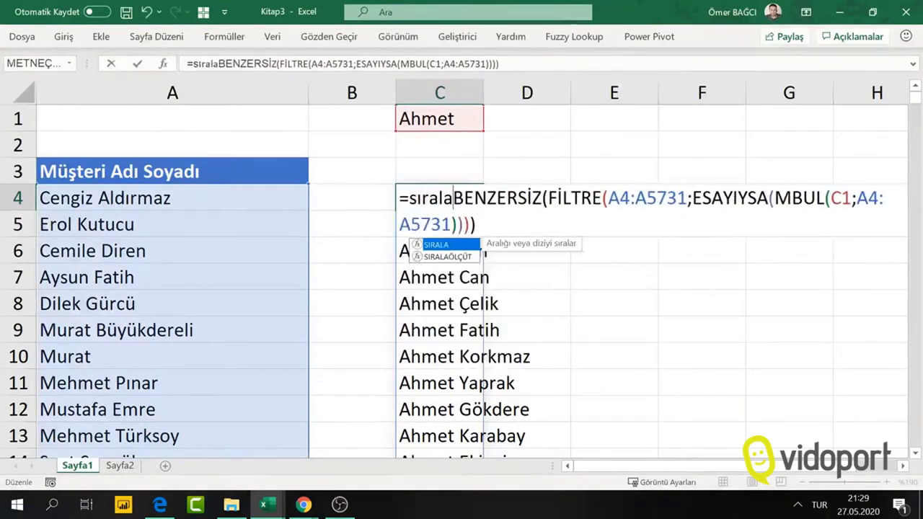
pyautogui.press('Tab')
pyautogui.write(';')
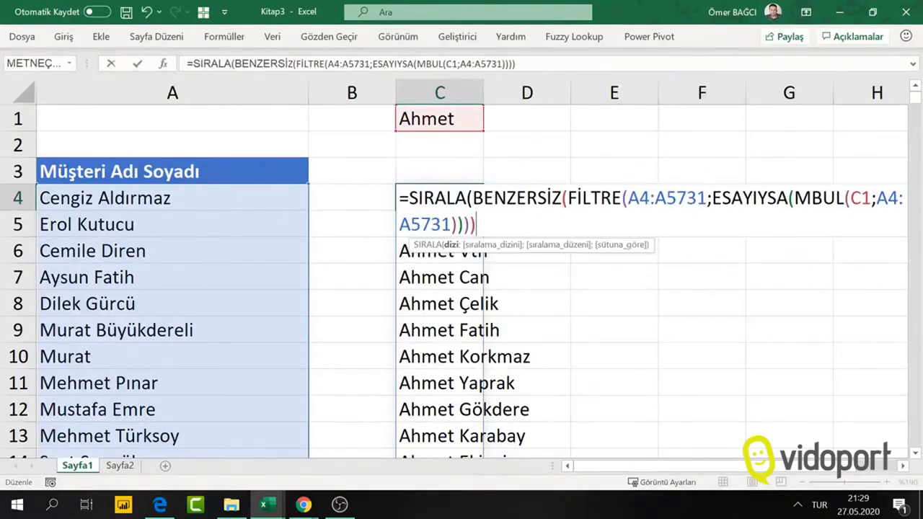
pyautogui.write('1')
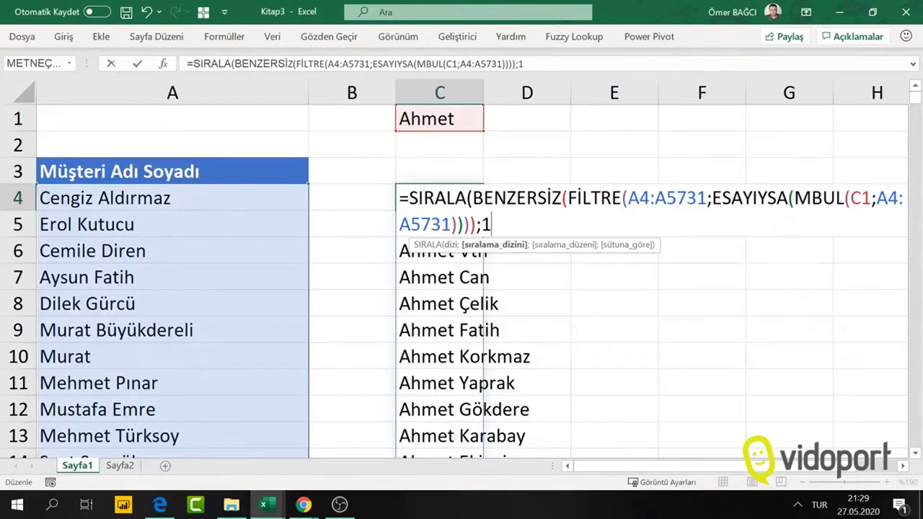
pyautogui.write(';1)')
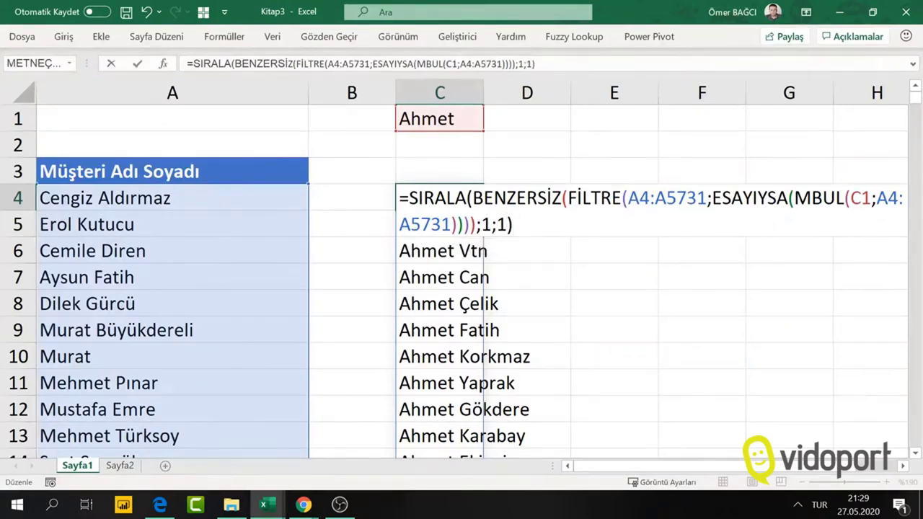
pyautogui.press('Return')
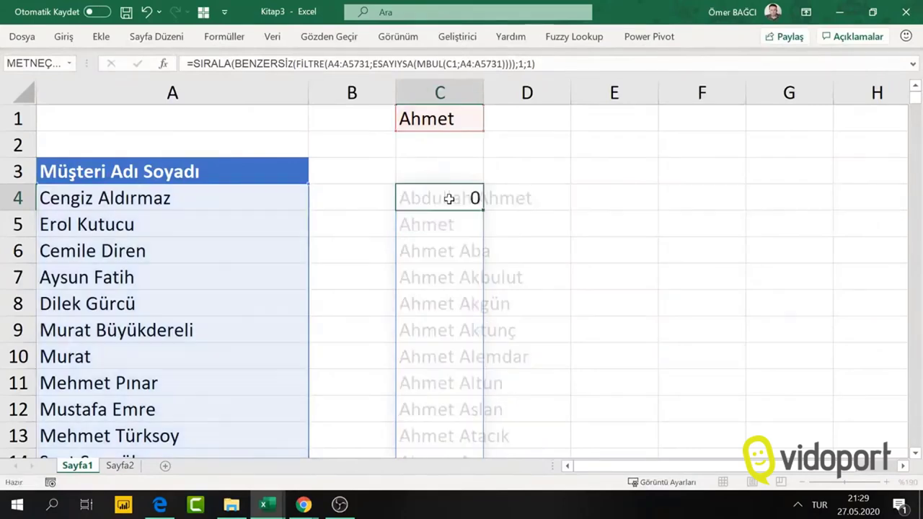
# - Review the alphabetically sorted name list, then go to Sayfa2
pyautogui.click(448, 197)
pyautogui.keyDown('ctrl'); pyautogui.scroll(-3, 448, 197); pyautogui.keyUp('ctrl')
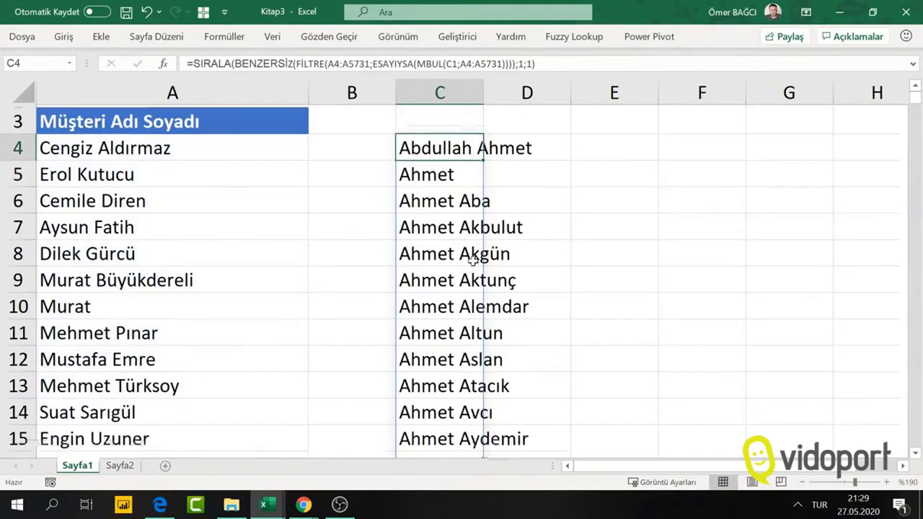
pyautogui.scroll(-4, 481, 270)
pyautogui.keyDown('ctrl'); pyautogui.scroll(-1, 482, 272); pyautogui.keyUp('ctrl')
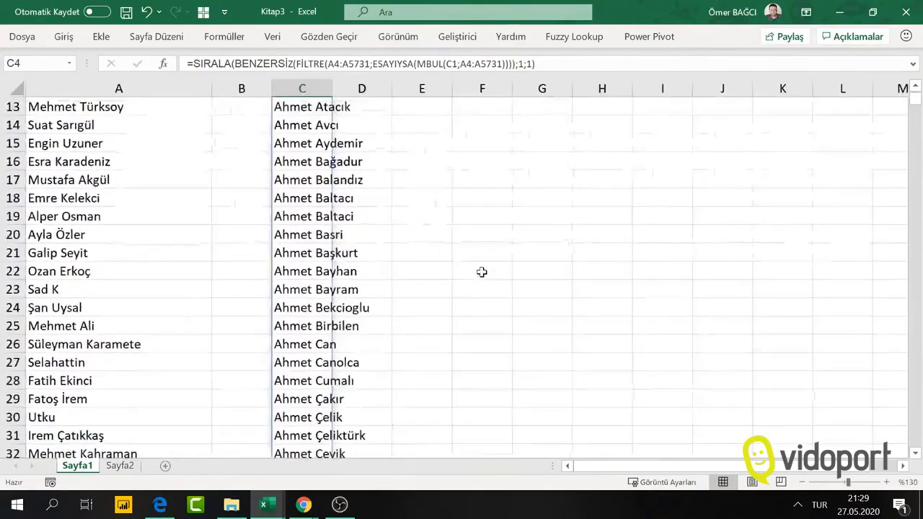
pyautogui.keyDown('ctrl'); pyautogui.scroll(-1, 480, 272); pyautogui.keyUp('ctrl')
pyautogui.scroll(3, 306, 220)
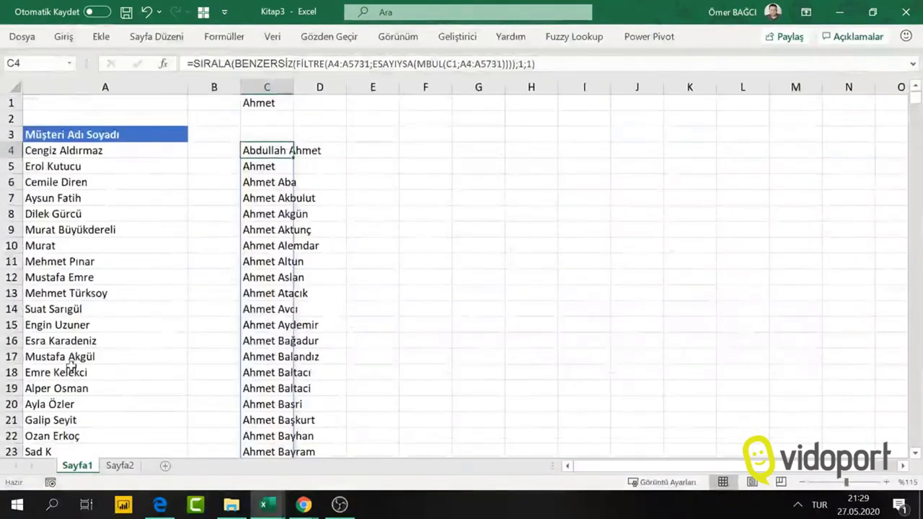
pyautogui.click(121, 466)
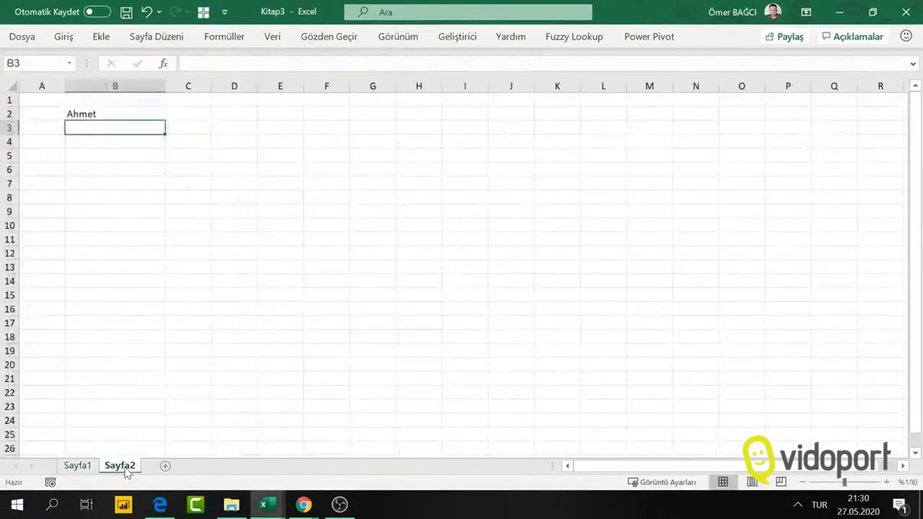
# - Give Sayfa2 B2 a Liste data validation sourced from =Sayfa1!$C$4#
pyautogui.click(87, 116)
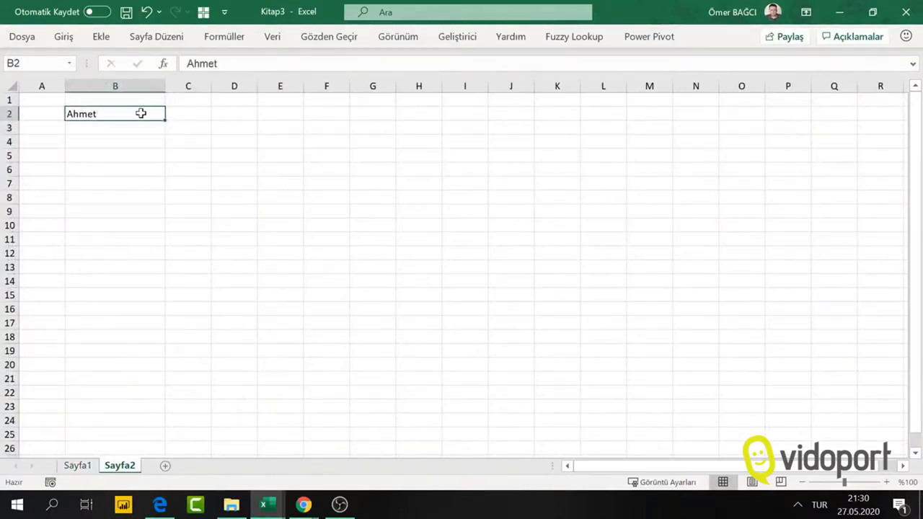
pyautogui.click(271, 36)
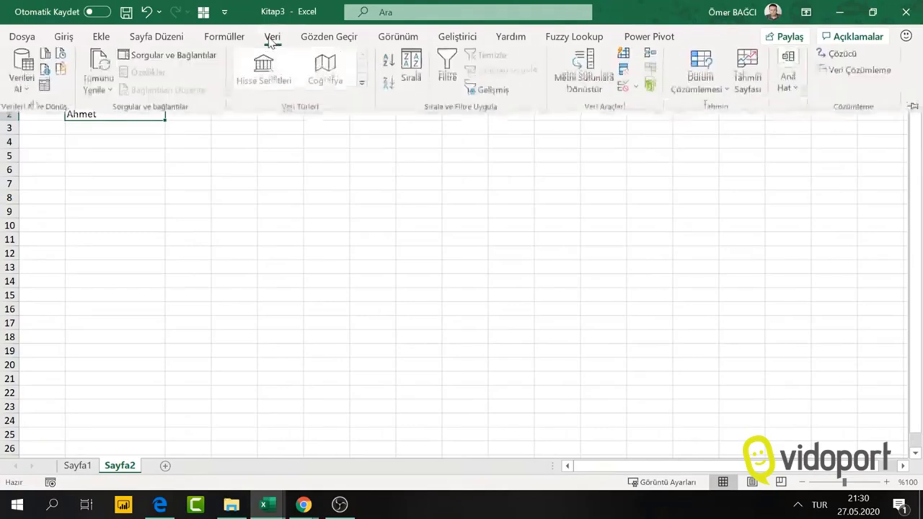
pyautogui.click(621, 90)
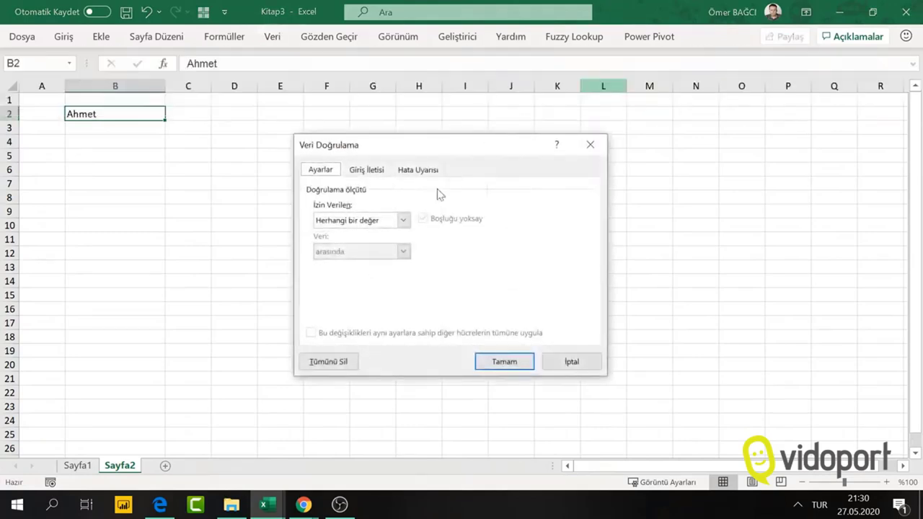
pyautogui.click(403, 220)
pyautogui.click(353, 264)
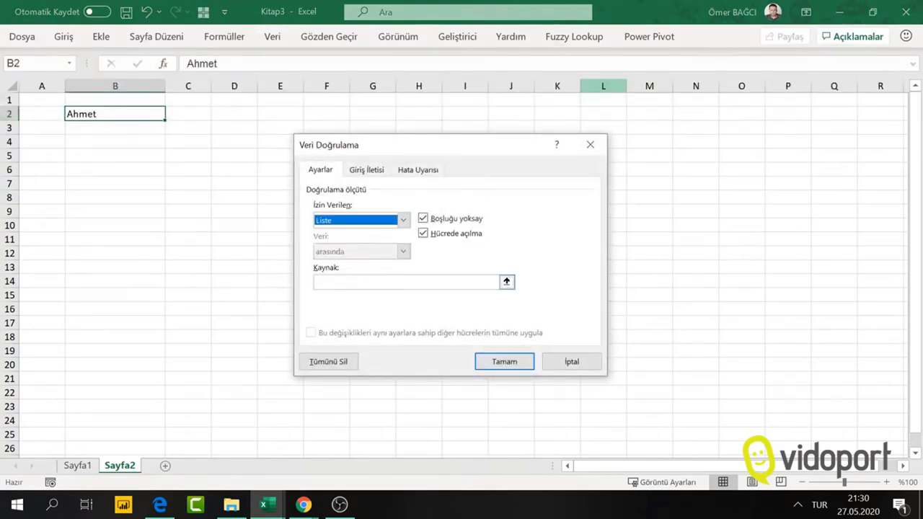
pyautogui.click(357, 282)
pyautogui.click(78, 465)
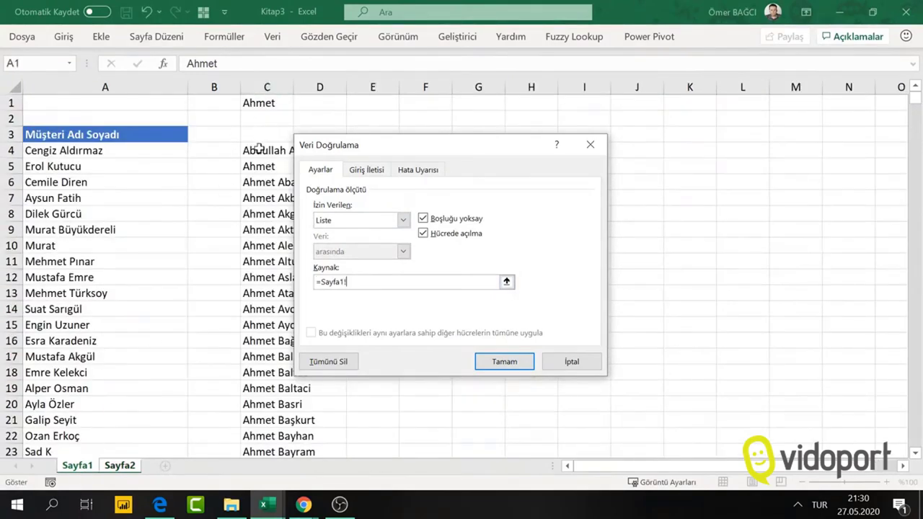
pyautogui.click(258, 150)
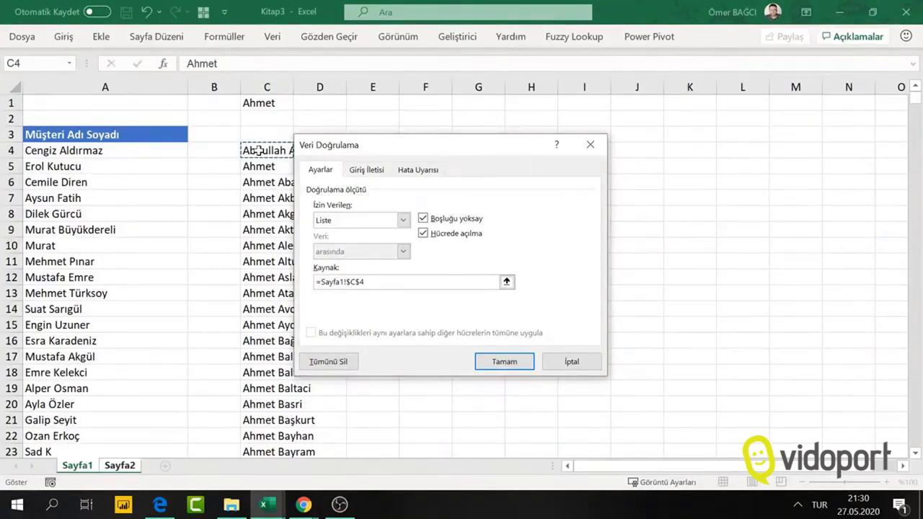
pyautogui.write('#')
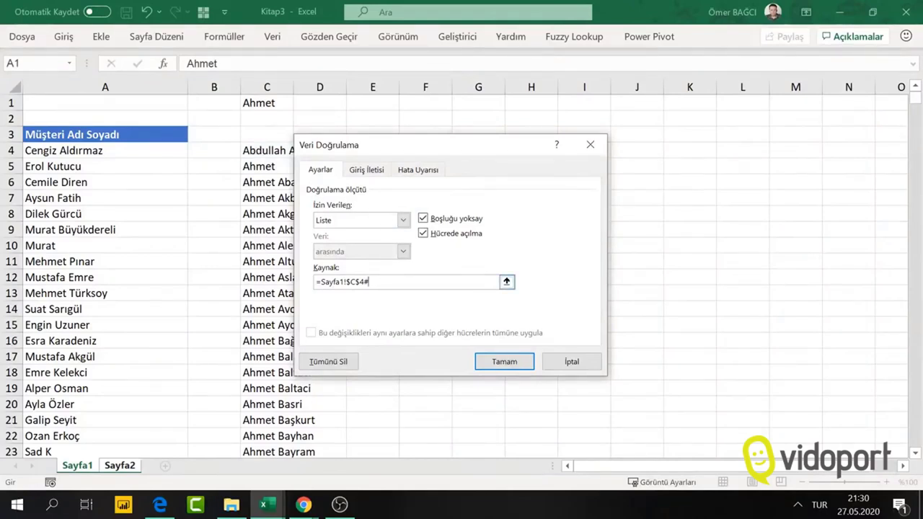
pyautogui.click(505, 362)
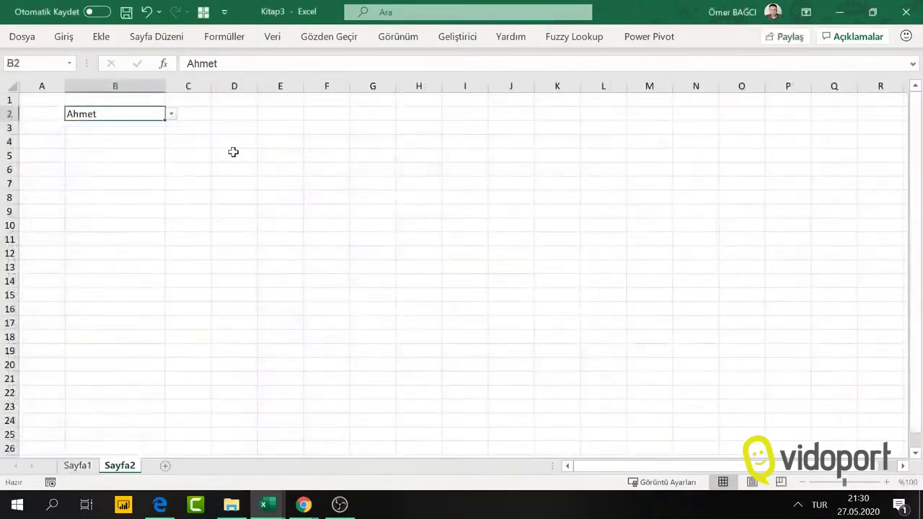
# - Pick an Ahmet name from B2's dropdown list
pyautogui.click(171, 114)
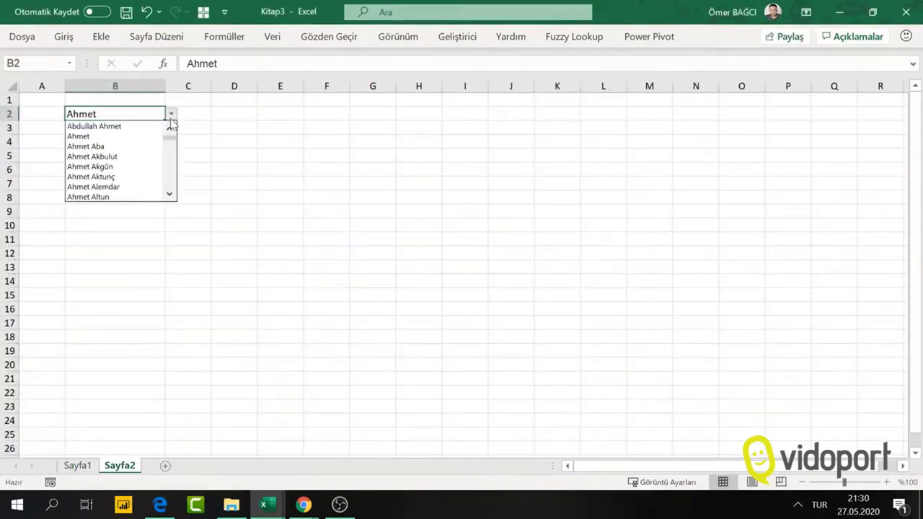
pyautogui.click(170, 161)
pyautogui.moveTo(171, 160); pyautogui.dragTo(173, 201)
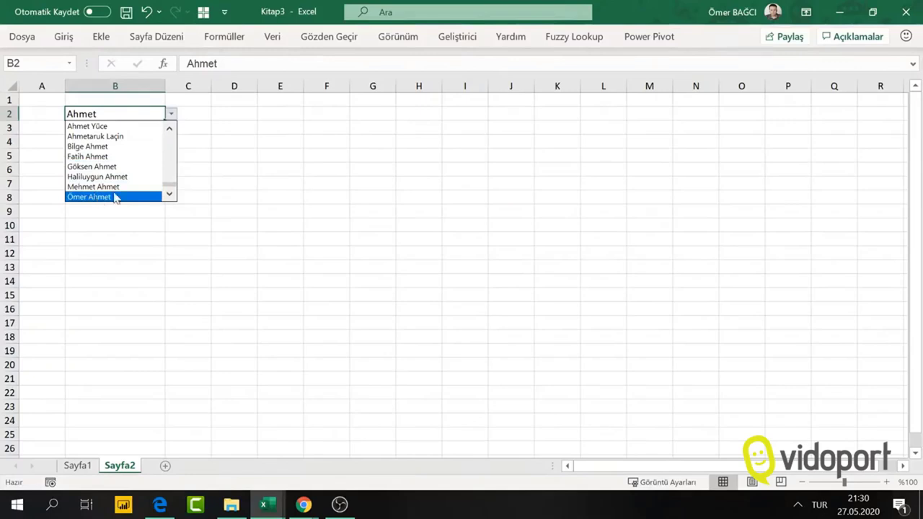
pyautogui.moveTo(170, 185); pyautogui.dragTo(170, 136)
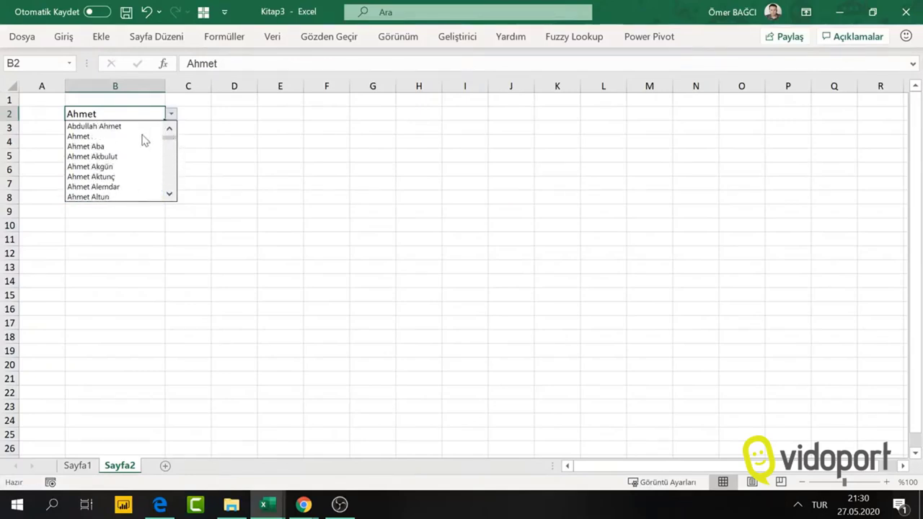
pyautogui.click(113, 147)
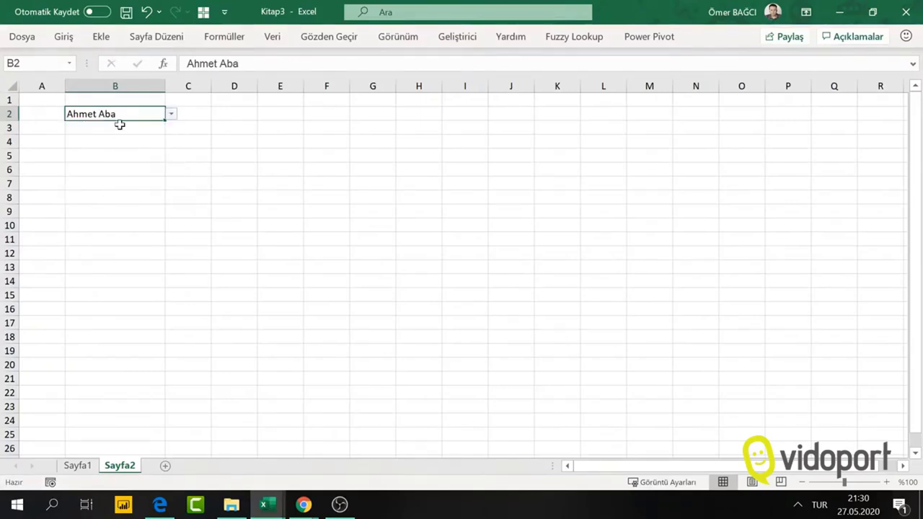
# - Clear B2, reopen and close its list, then return to Sayfa1
pyautogui.press('BackSpace')
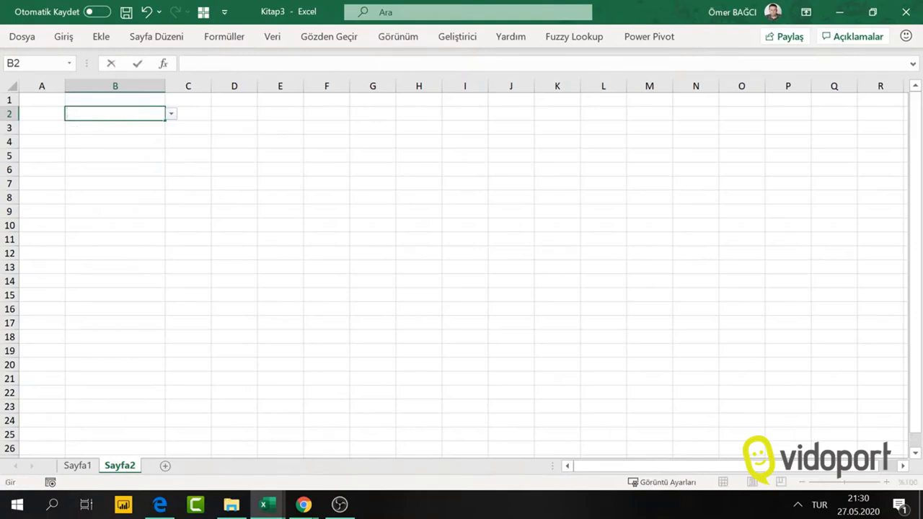
pyautogui.press('Return')
pyautogui.click(122, 112)
pyautogui.click(171, 113)
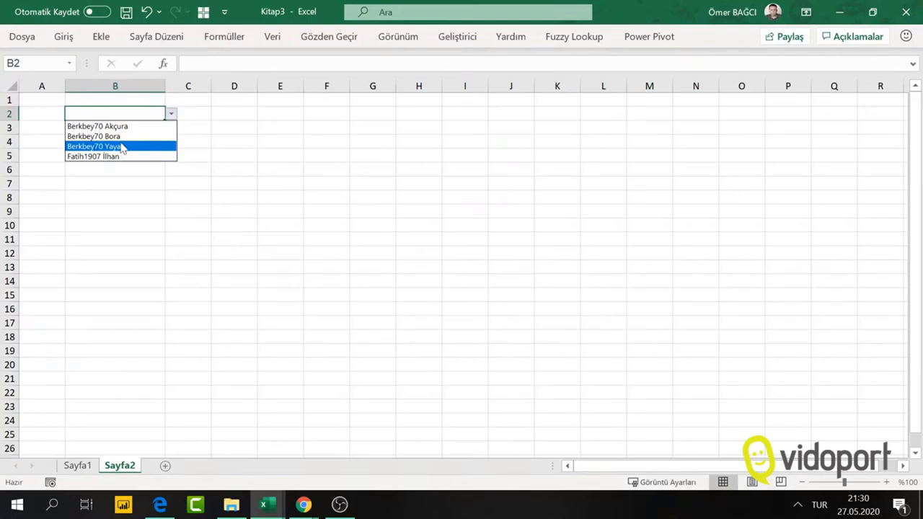
pyautogui.click(81, 467)
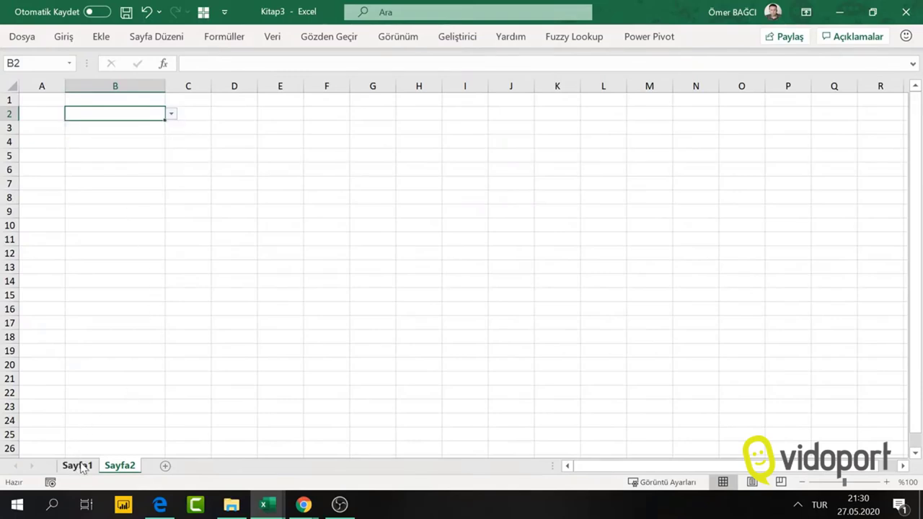
pyautogui.click(81, 467)
pyautogui.click(280, 103)
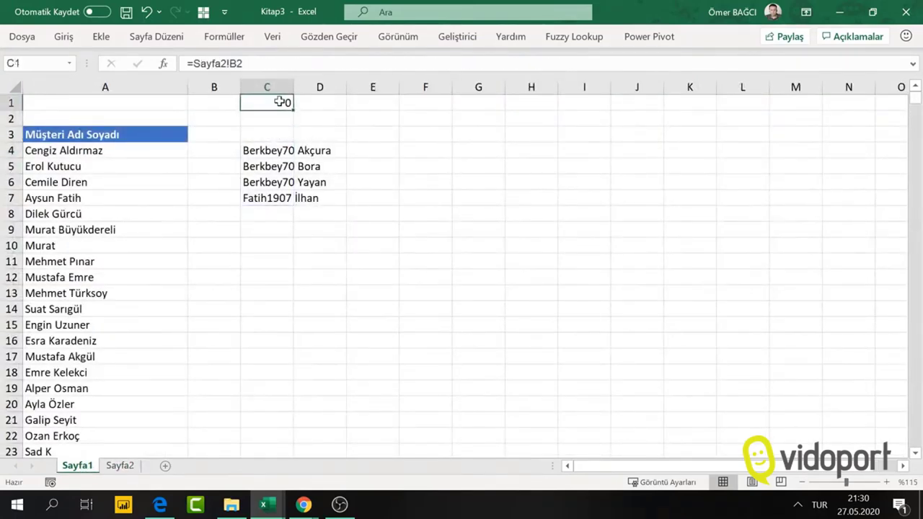
pyautogui.click(285, 152)
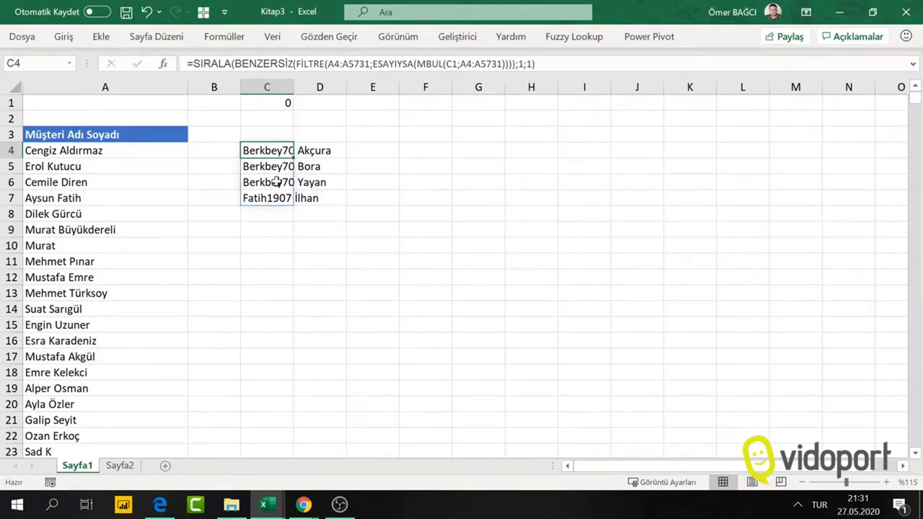
pyautogui.click(268, 102)
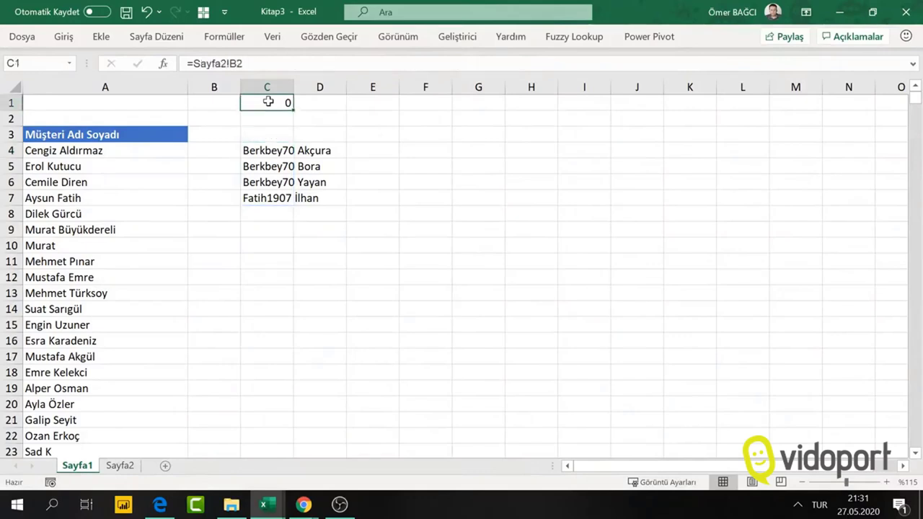
pyautogui.click(259, 150)
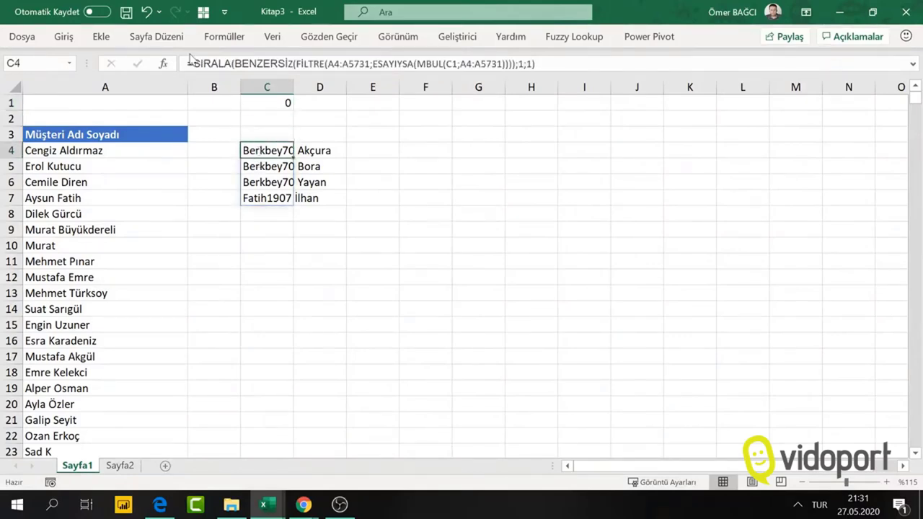
# - Wrap C4's formula in EĞER with condition C1=0 and a BENZERSİZ true branch
pyautogui.click(191, 64)
pyautogui.write('Eğer')
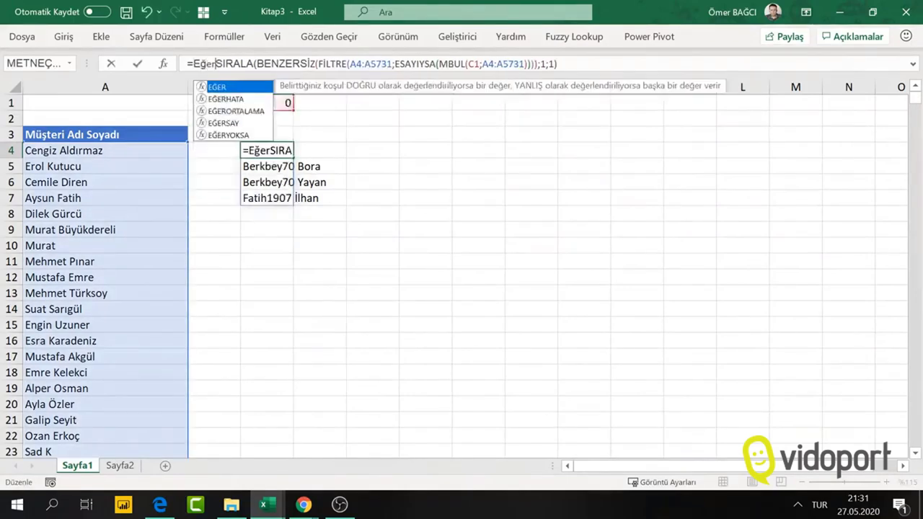
pyautogui.press('Tab')
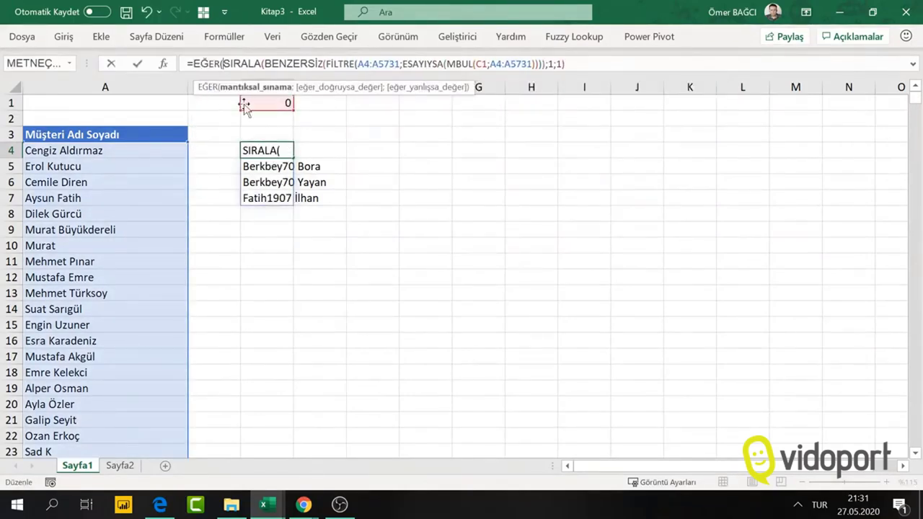
pyautogui.click(271, 103)
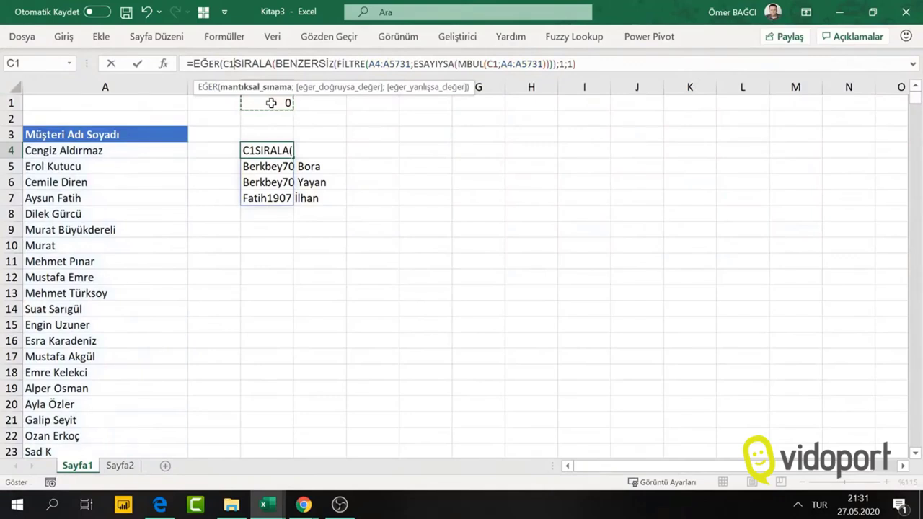
pyautogui.write('=o')
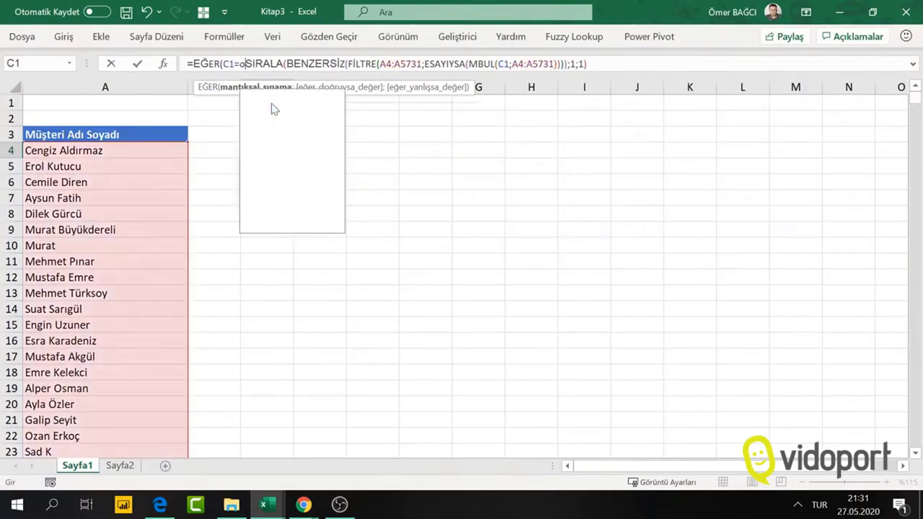
pyautogui.write(';')
pyautogui.press('BackSpace')
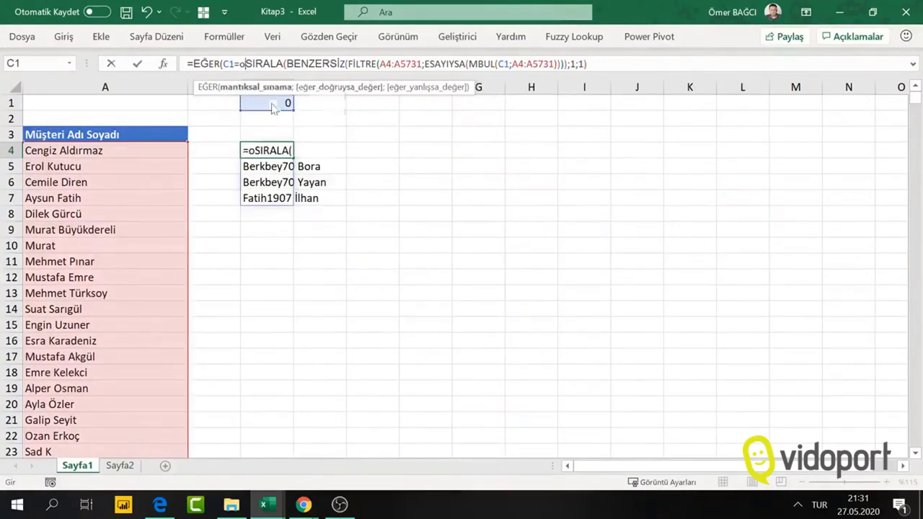
pyautogui.press('BackSpace')
pyautogui.write('0')
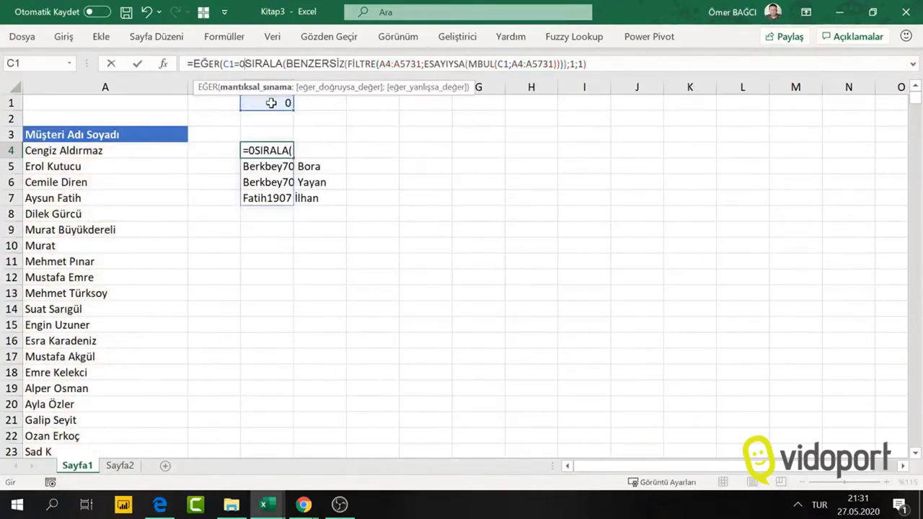
pyautogui.write(';')
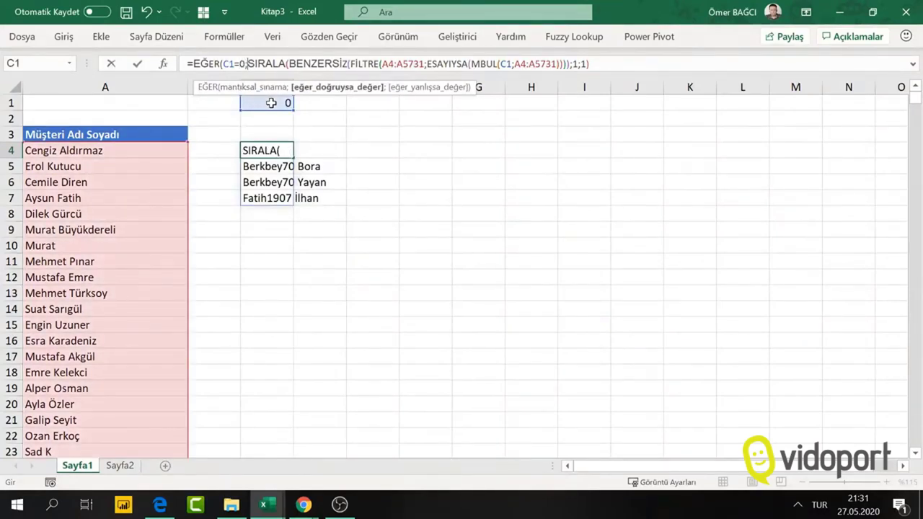
pyautogui.write('bez')
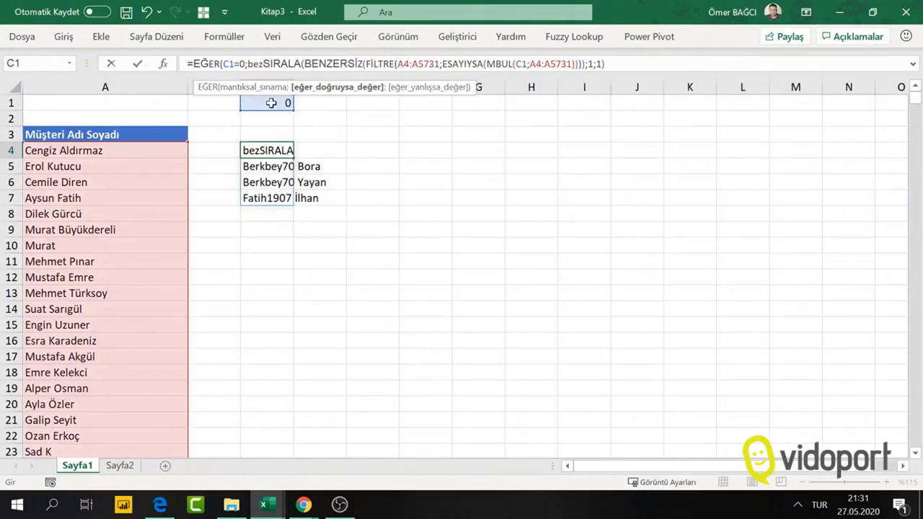
pyautogui.press('BackSpace')
pyautogui.press('Tab')
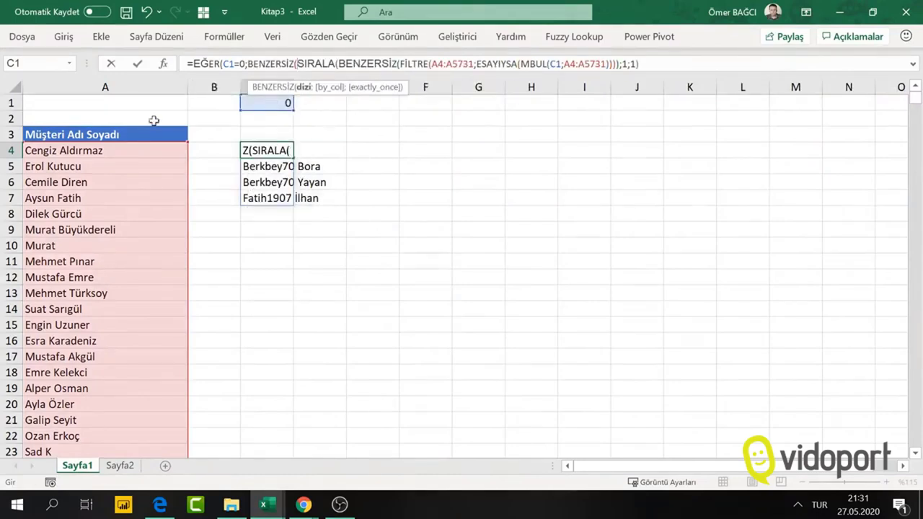
# - Set BENZERSİZ's range to A4:A5731, commit, and accept Excel's formula correction
pyautogui.click(128, 152)
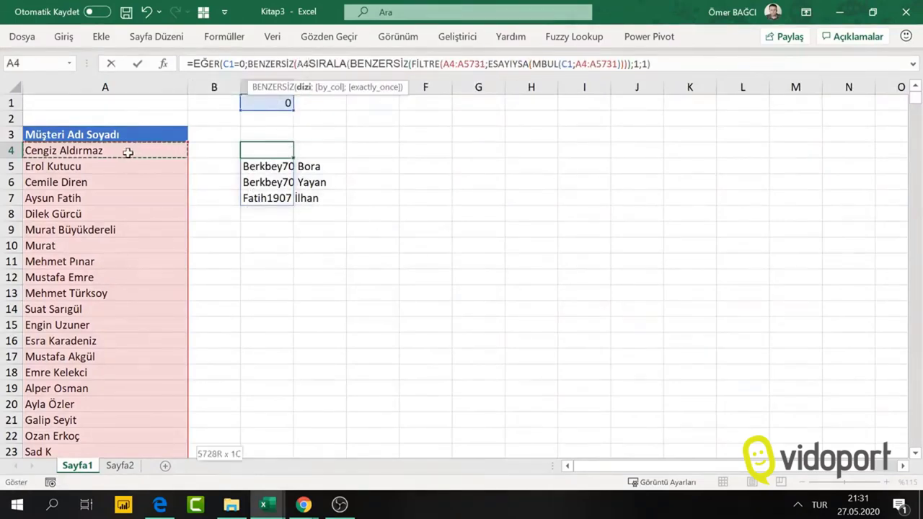
pyautogui.hotkey('ctrl', 'shift', 'Down')
pyautogui.hotkey('ctrl', 'BackSpace')
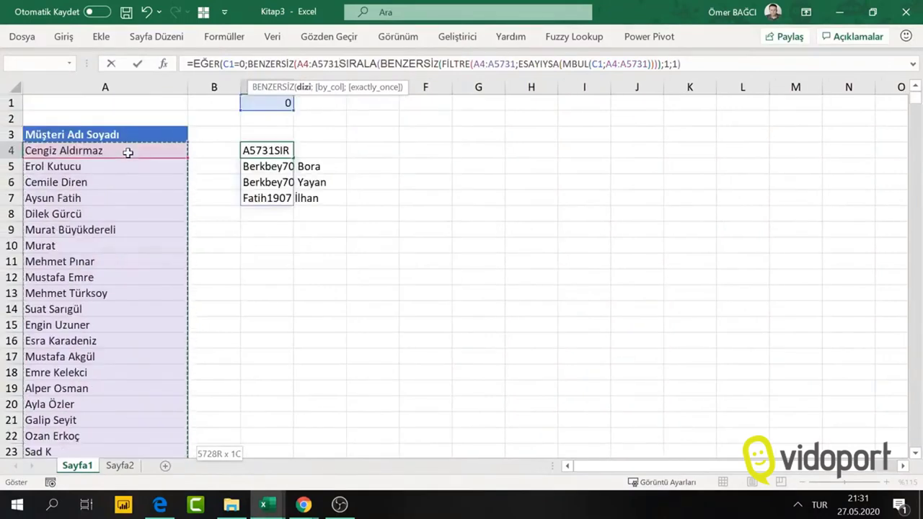
pyautogui.write(');')
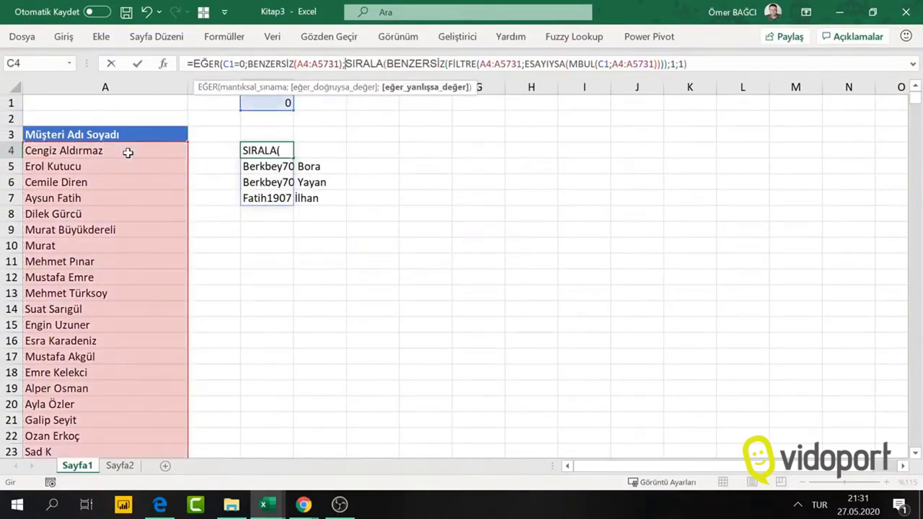
pyautogui.press('Return')
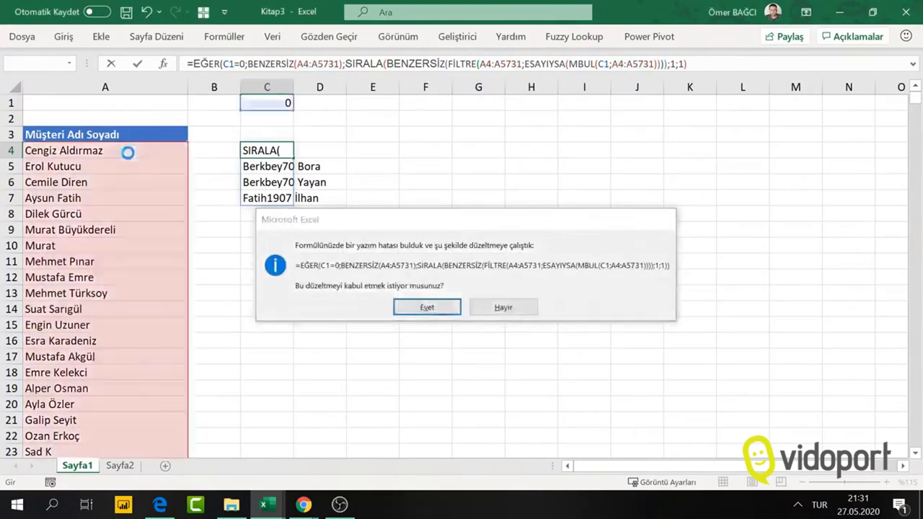
pyautogui.press('Return')
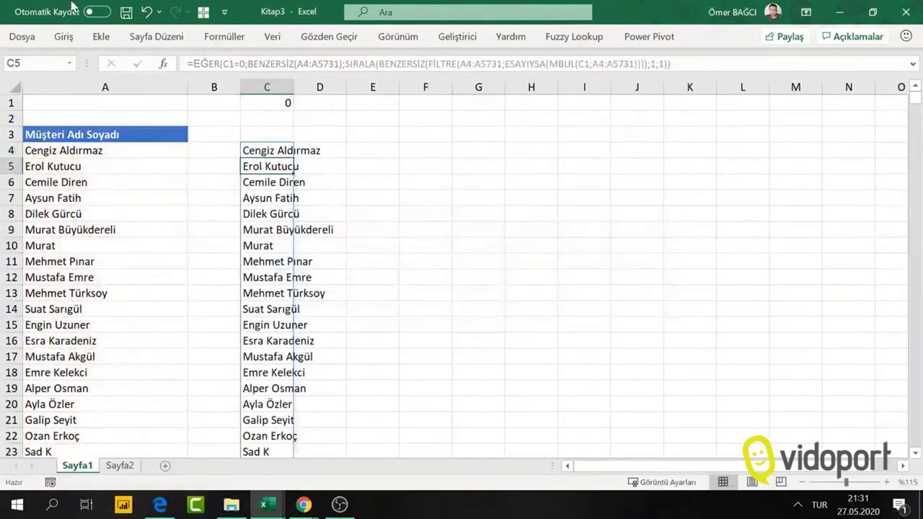
# - On Sayfa2, browse B2's dropdown names without choosing one
pyautogui.click(120, 466)
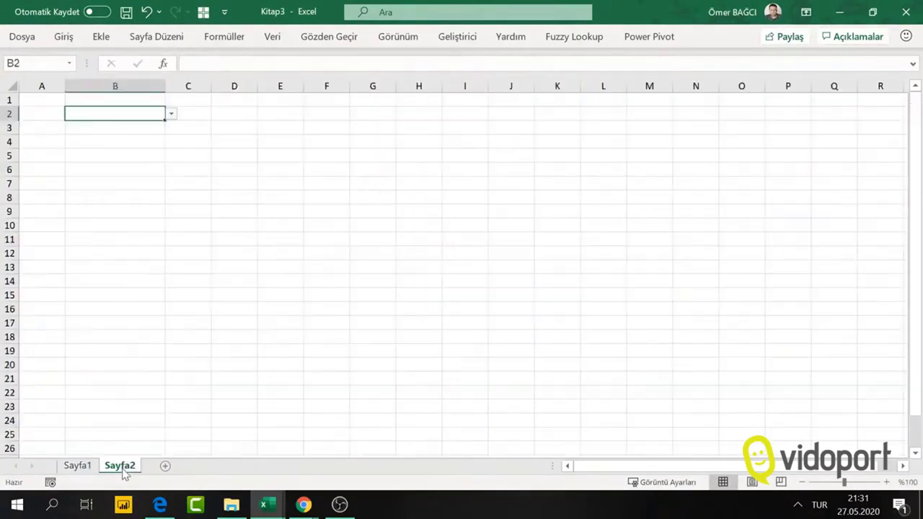
pyautogui.click(172, 116)
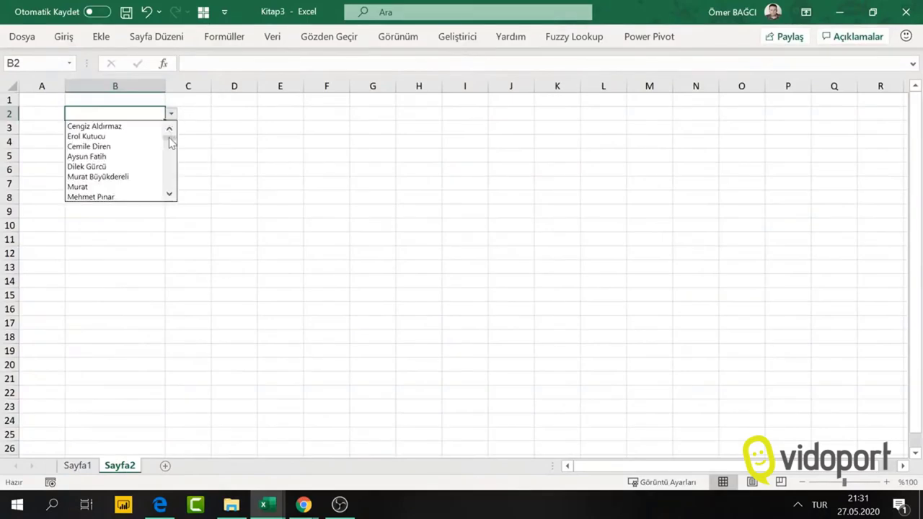
pyautogui.moveTo(171, 137); pyautogui.dragTo(167, 185)
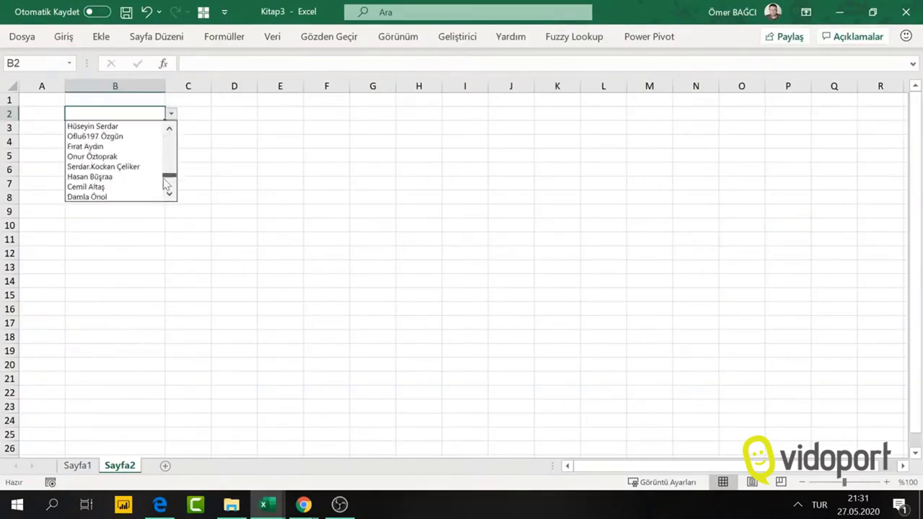
pyautogui.click(130, 111)
# - Enter Melek in B2; validation rejects it, and cancelling leaves B2 empty
pyautogui.write('Mel')
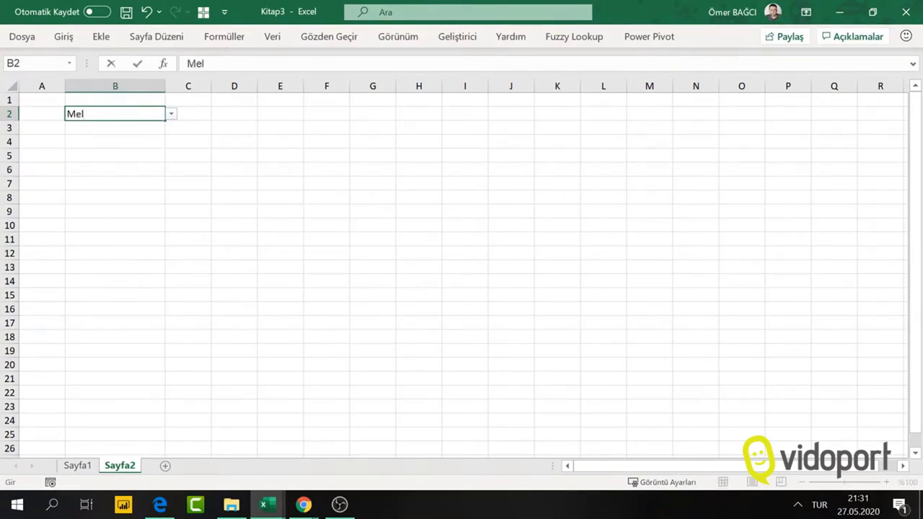
pyautogui.press('BackSpace')
pyautogui.press('BackSpace')
pyautogui.press('BackSpace')
pyautogui.write('b')
pyautogui.press('BackSpace')
pyautogui.press('BackSpace')
pyautogui.write('Meke')
pyautogui.press('BackSpace')
pyautogui.press('BackSpace')
pyautogui.write('lek')
pyautogui.press('Return')
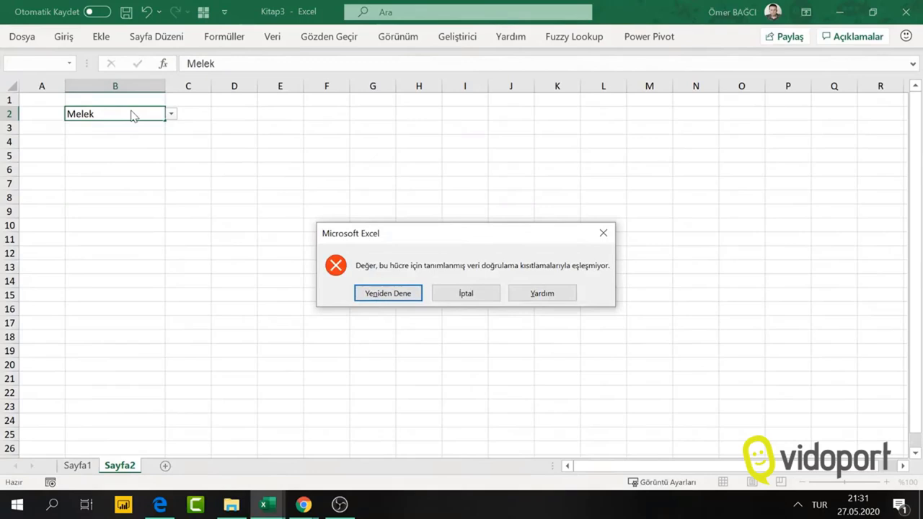
pyautogui.press('Return')
pyautogui.press('Return')
pyautogui.press('Return')
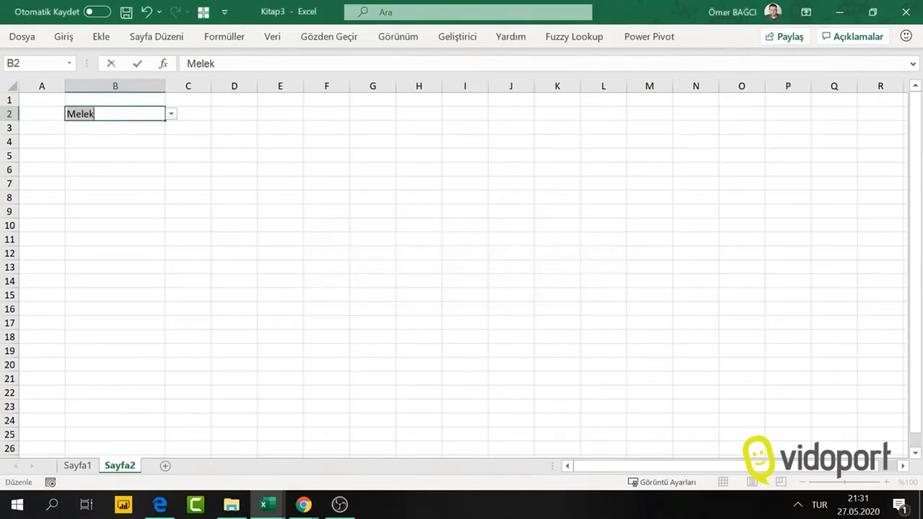
pyautogui.press('Return')
pyautogui.press('Return')
pyautogui.press('Return')
pyautogui.press('Return')
pyautogui.press('Return')
pyautogui.press('Escape')
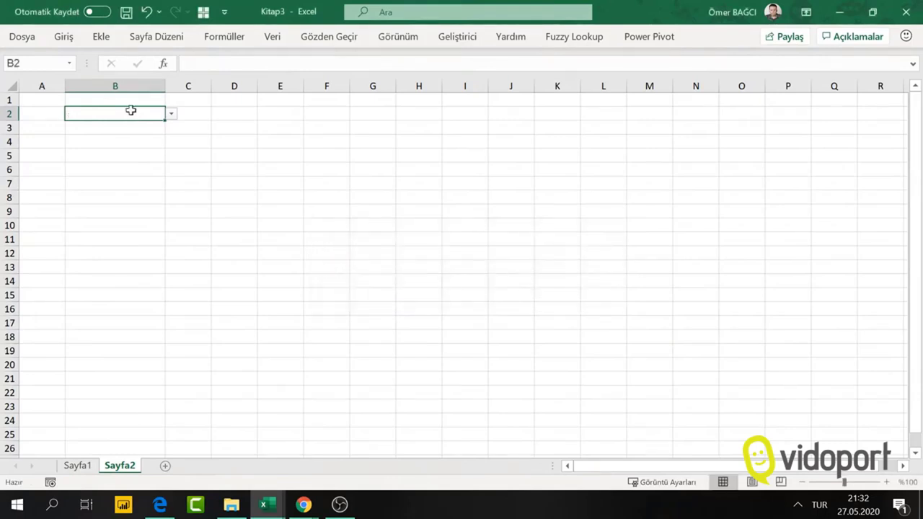
# - Turn off 'Show error alert' in B2's data validation settings
pyautogui.click(271, 36)
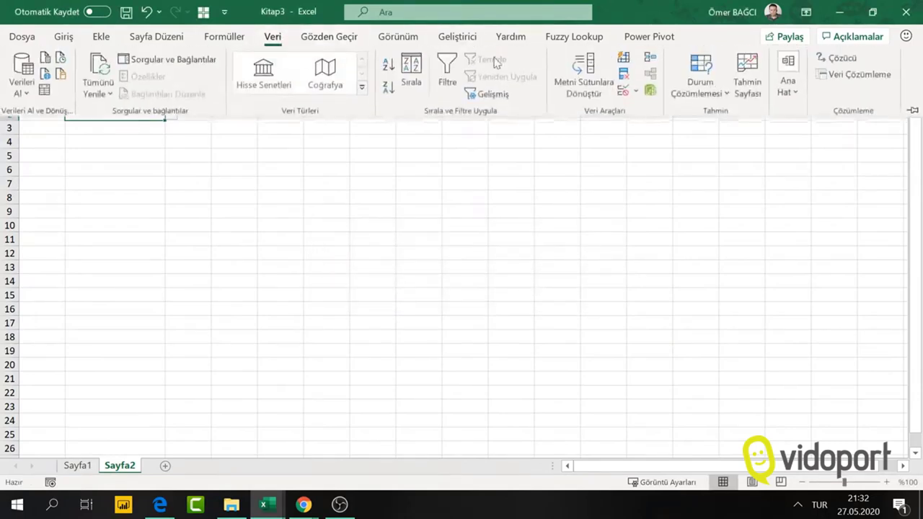
pyautogui.click(623, 91)
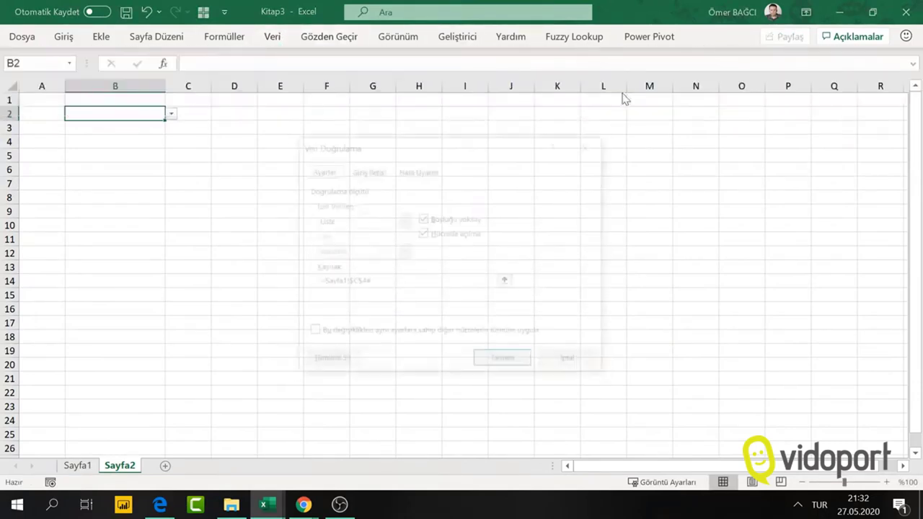
pyautogui.click(427, 173)
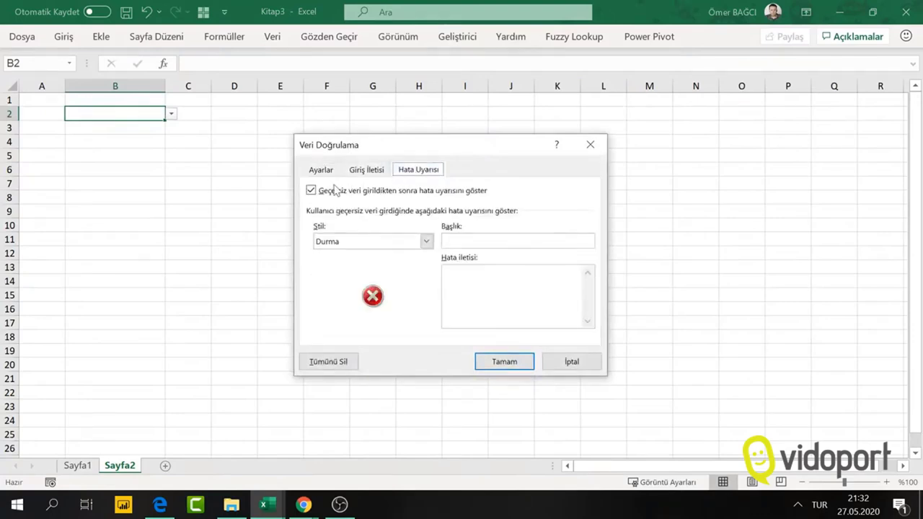
pyautogui.click(409, 194)
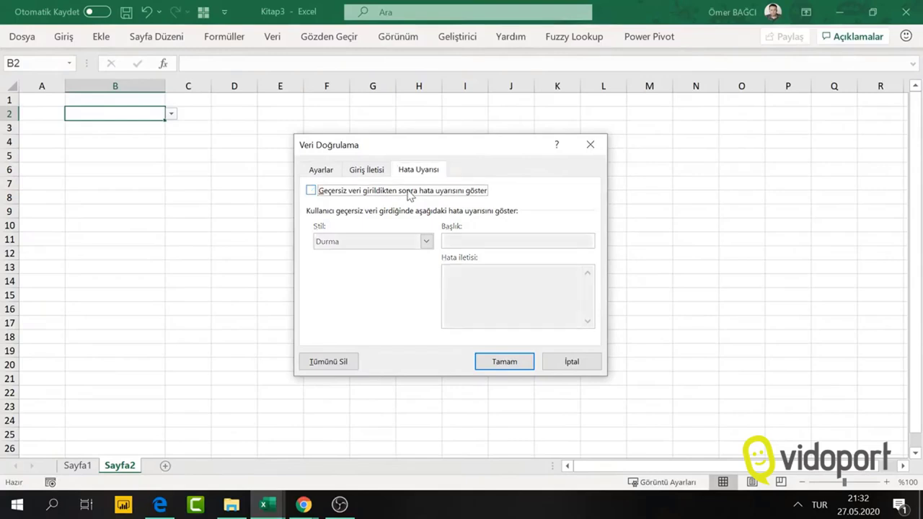
pyautogui.click(509, 362)
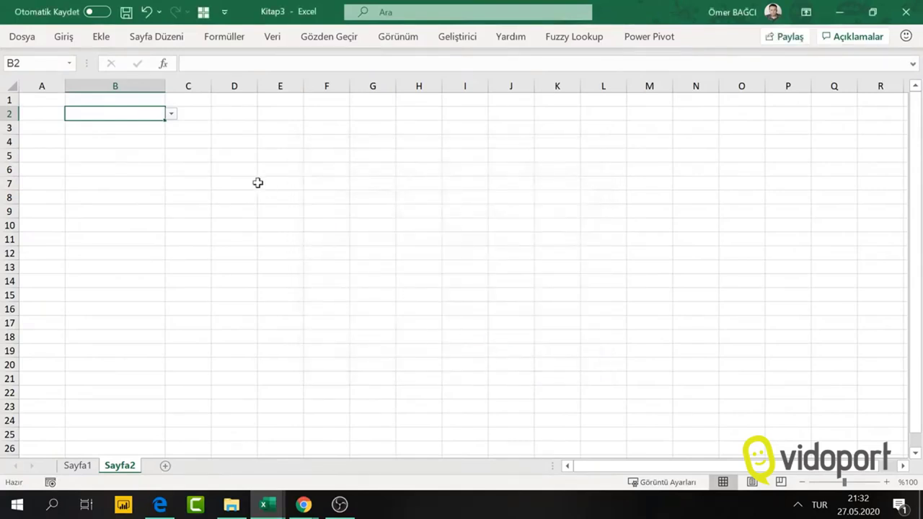
# - Enter Melek in B2 and check that its dropdown lists only Melek names
pyautogui.write('Melek')
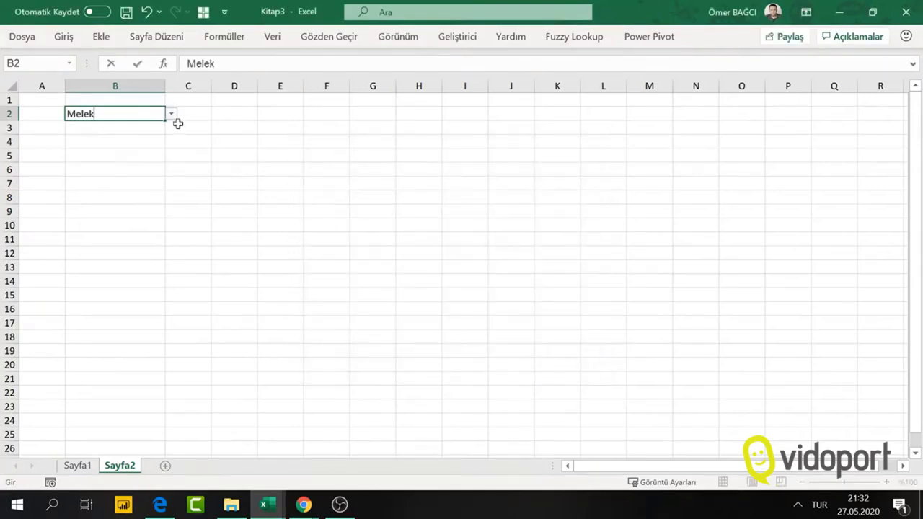
pyautogui.press('Return')
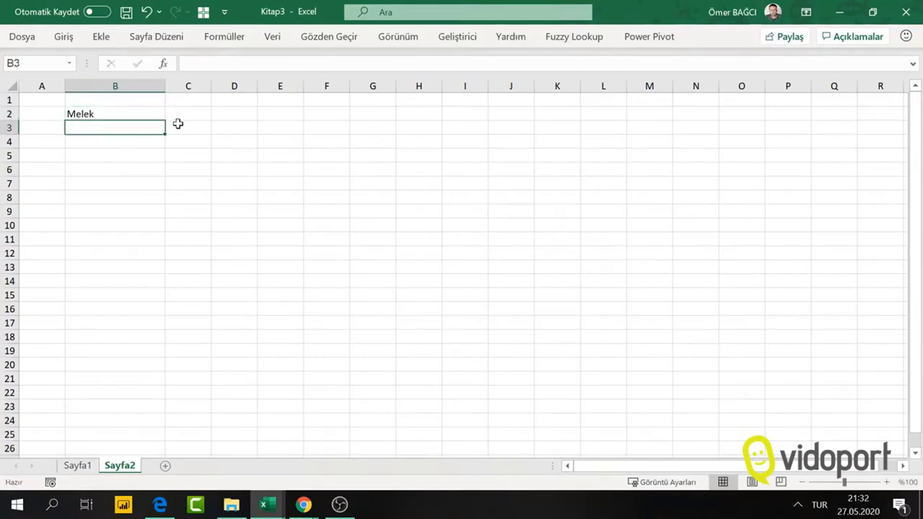
pyautogui.click(160, 114)
pyautogui.click(171, 115)
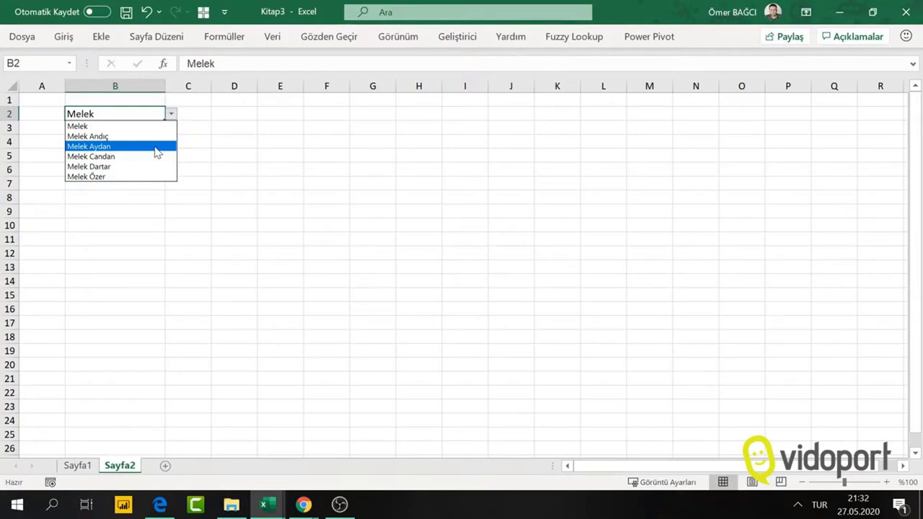
pyautogui.click(90, 465)
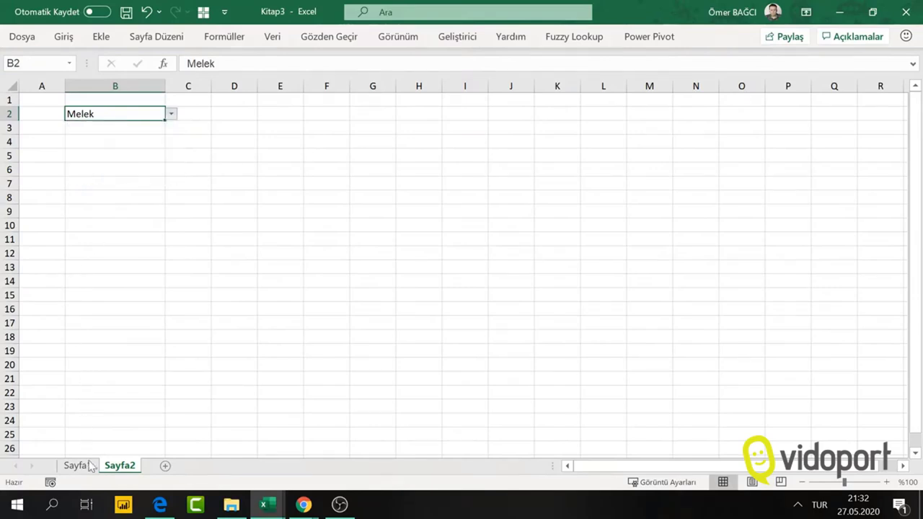
# - On Sayfa1, inspect the formulas in C4 and in C1, which links to Sayfa2
pyautogui.click(77, 465)
pyautogui.click(283, 150)
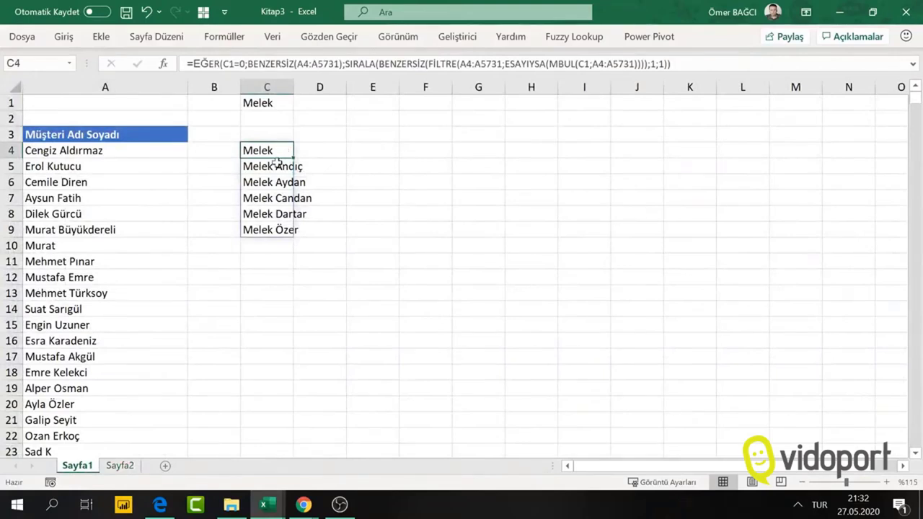
pyautogui.click(269, 101)
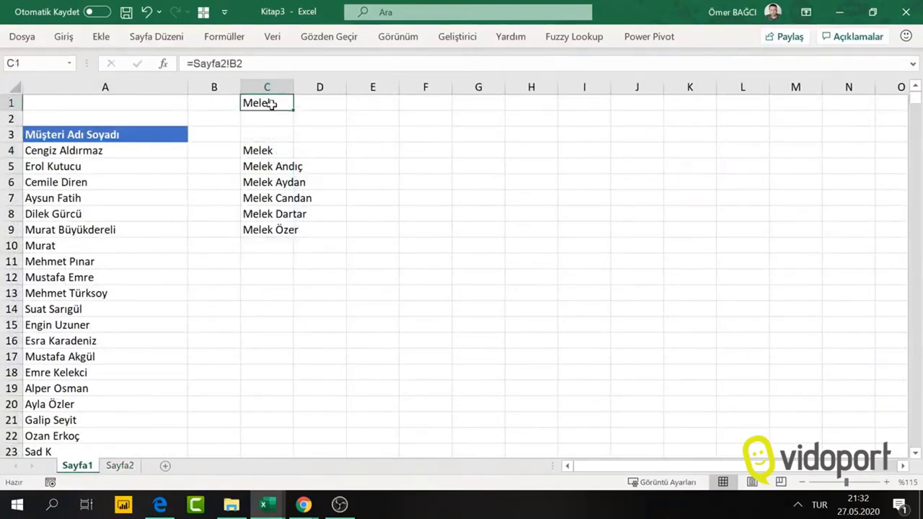
pyautogui.click(269, 146)
# - Enter =MBUL(C1;A4:A5731) in F4 to search the names for the C1 text
pyautogui.click(427, 150)
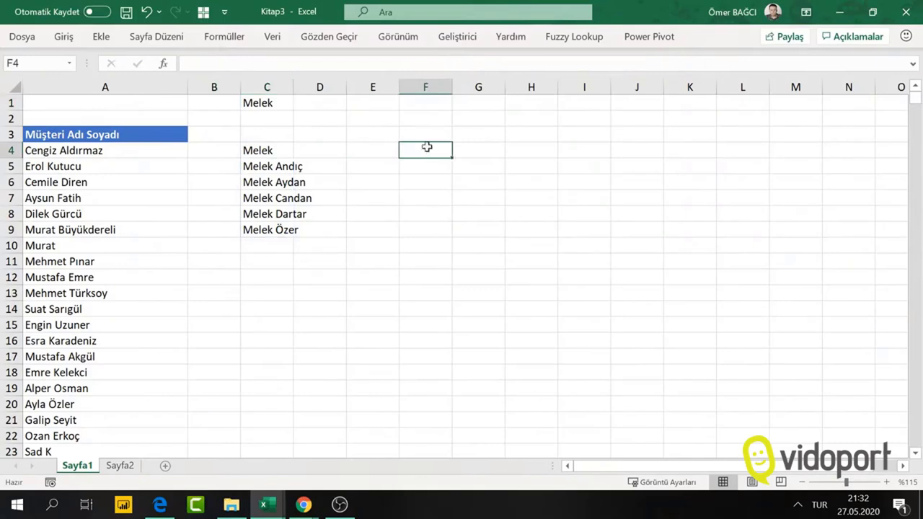
pyautogui.write('=')
pyautogui.write('m')
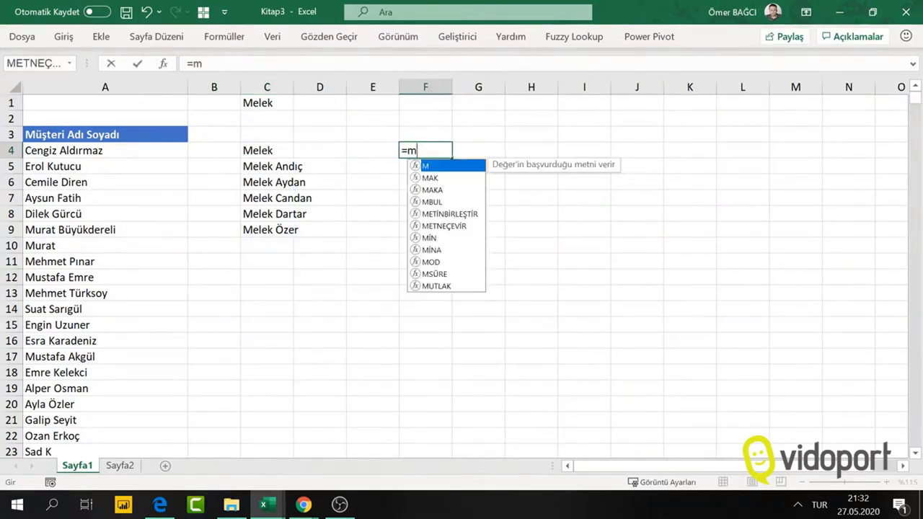
pyautogui.write('u')
pyautogui.press('BackSpace')
pyautogui.press('Down')
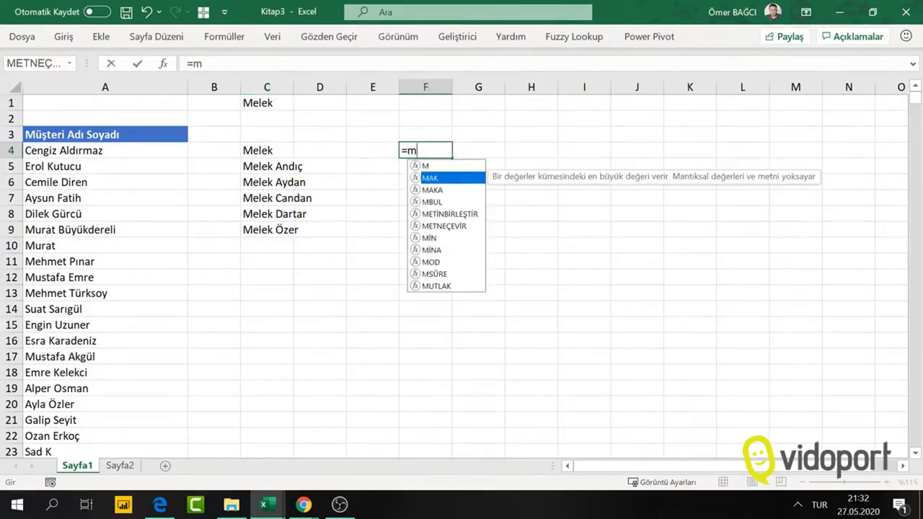
pyautogui.press('Down')
pyautogui.press('Down')
pyautogui.press('Tab')
pyautogui.click(268, 103)
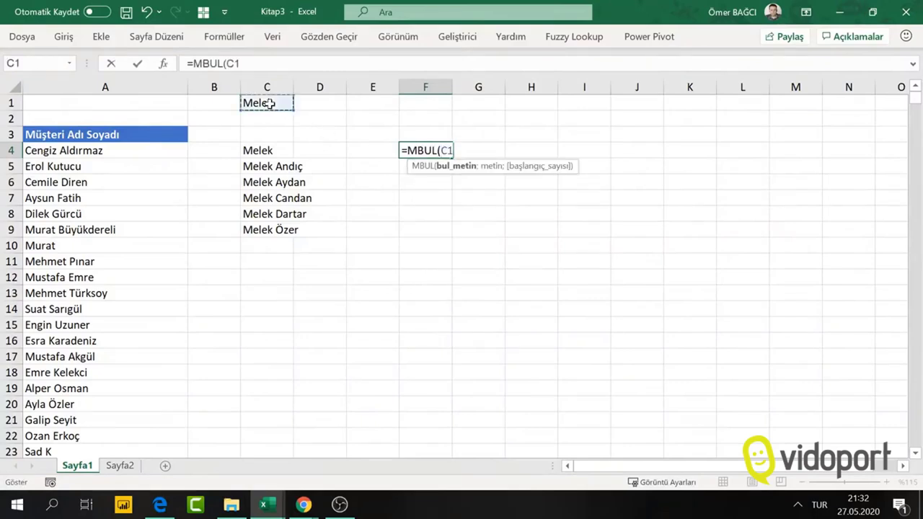
pyautogui.write(';')
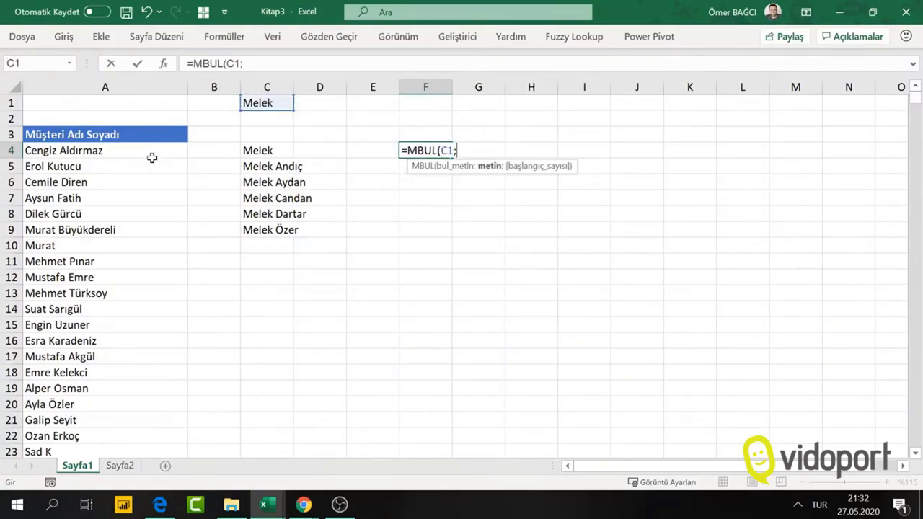
pyautogui.click(94, 150)
pyautogui.hotkey('ctrl', 'shift', 'Down')
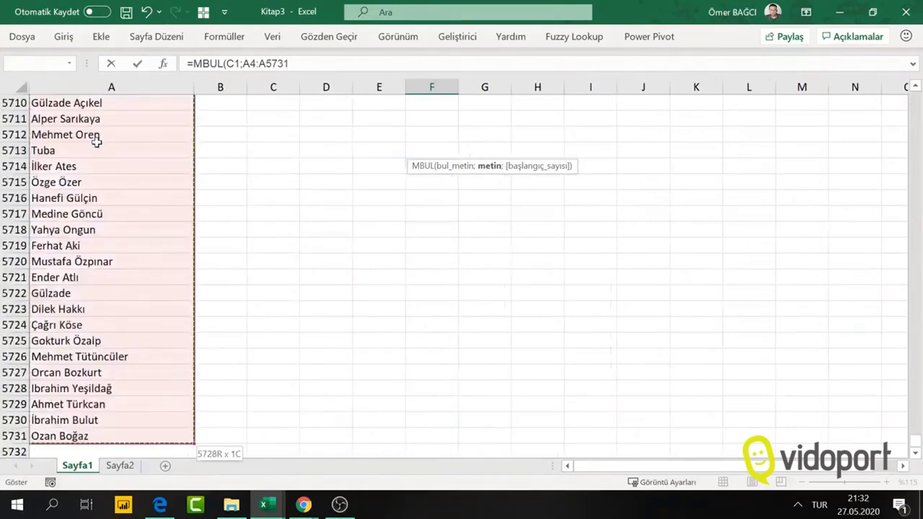
pyautogui.press('Return')
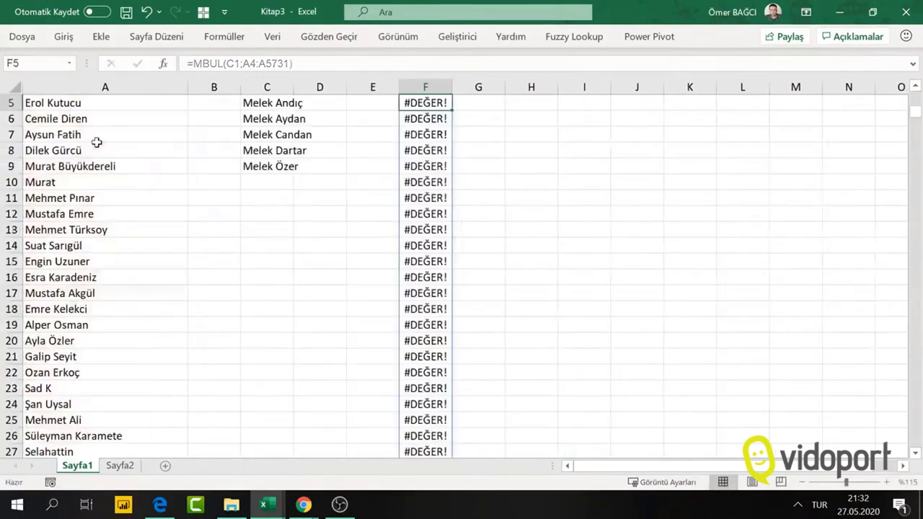
# - Lock the C1 reference so F4 reads =MBUL($C$1;A4:A5731)
pyautogui.press('Up')
pyautogui.press('Up')
pyautogui.press('Up')
pyautogui.press('Up')
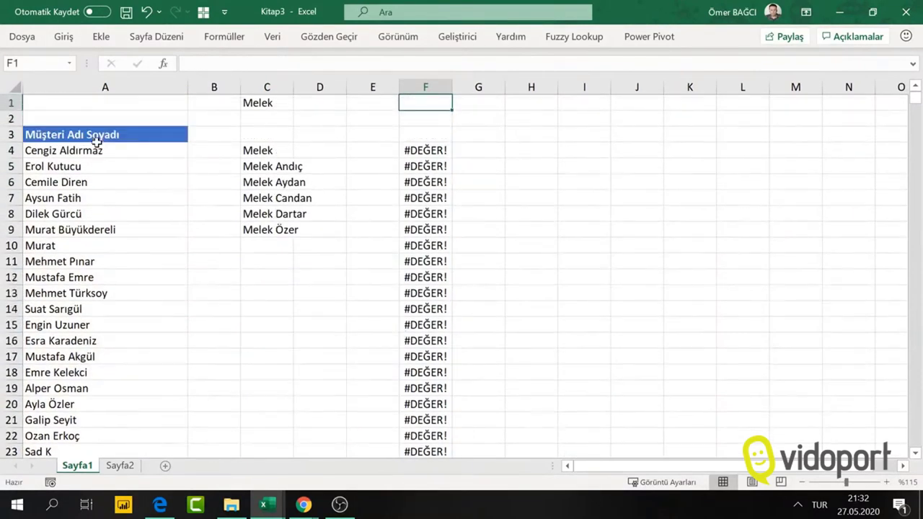
pyautogui.hotkey('ctrl', 'Down')
pyautogui.hotkey('ctrl', 'shift', 'Down')
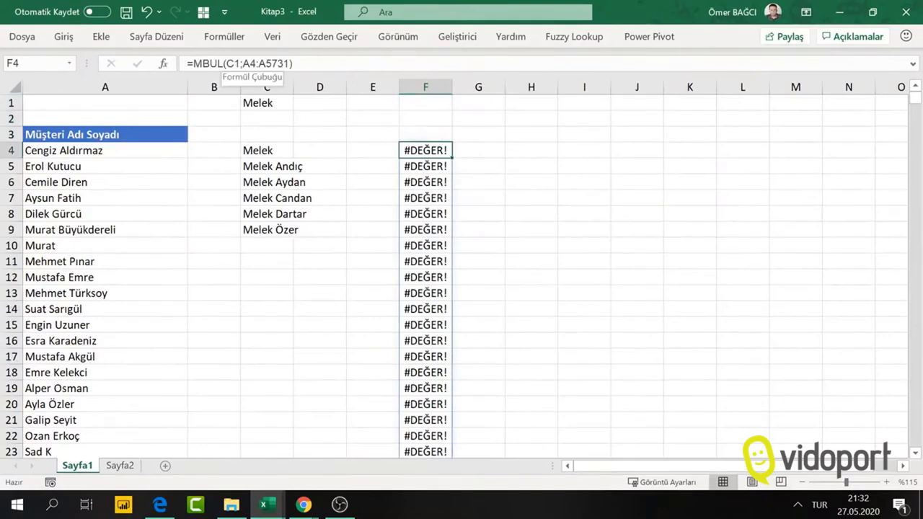
pyautogui.click(225, 63)
pyautogui.press('F4')
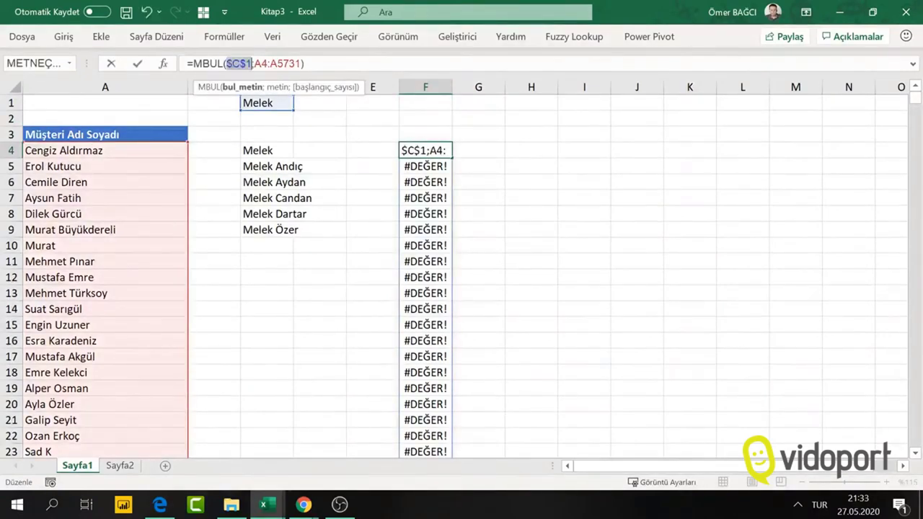
pyautogui.press('Return')
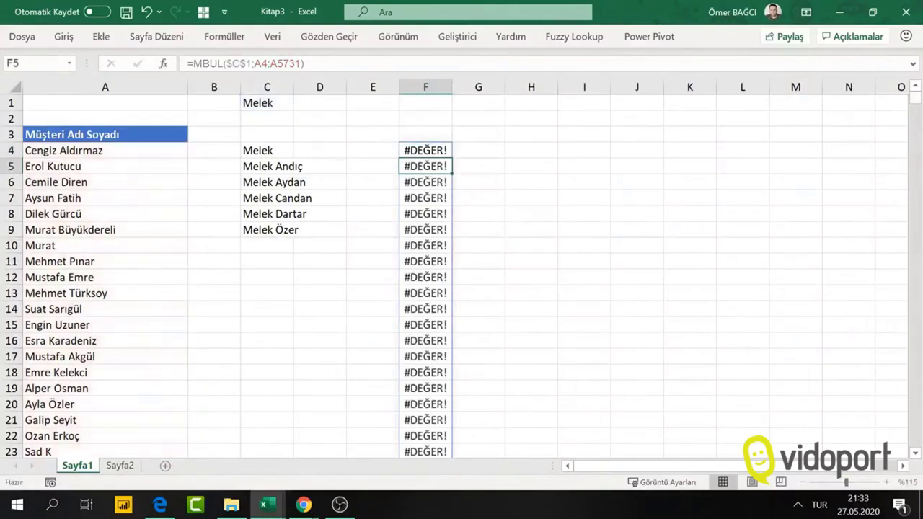
# - Compare the F4 formula with C4 and scroll through the column F results
pyautogui.click(270, 150)
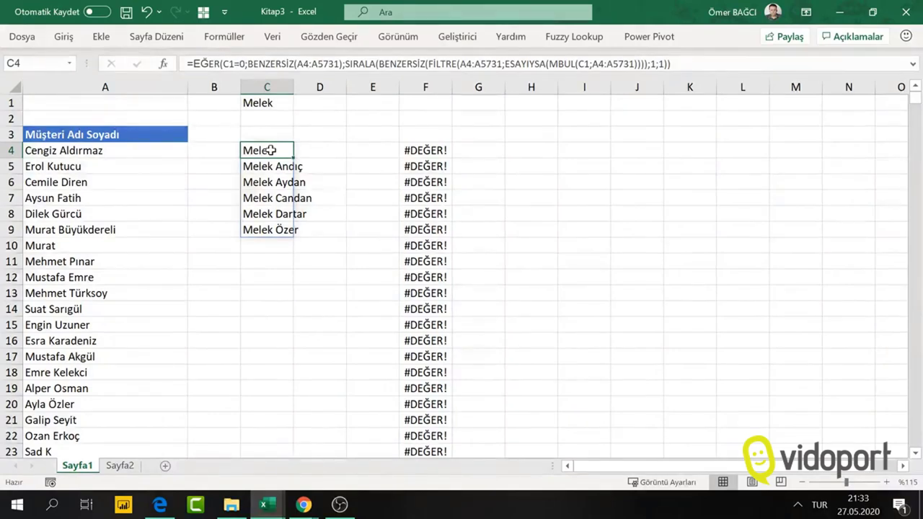
pyautogui.click(434, 150)
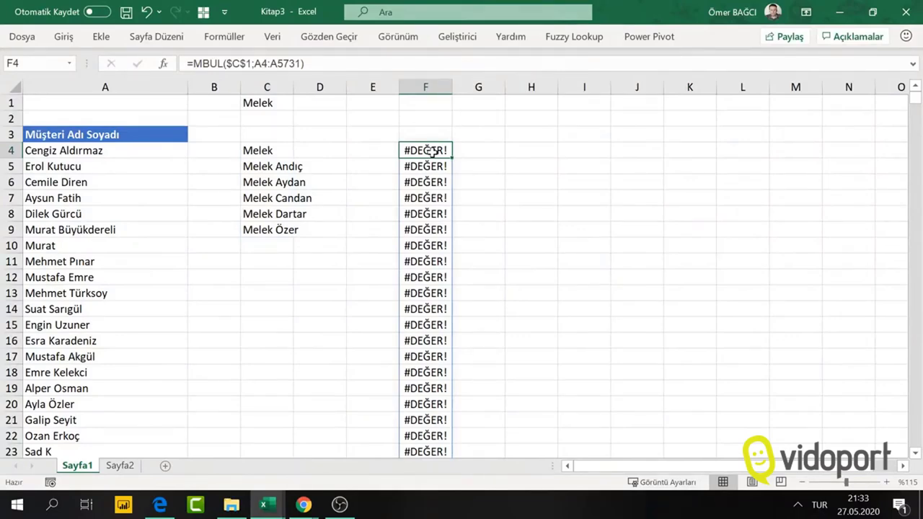
pyautogui.scroll(-6, 462, 199)
pyautogui.scroll(-2, 462, 200)
pyautogui.scroll(-11, 461, 200)
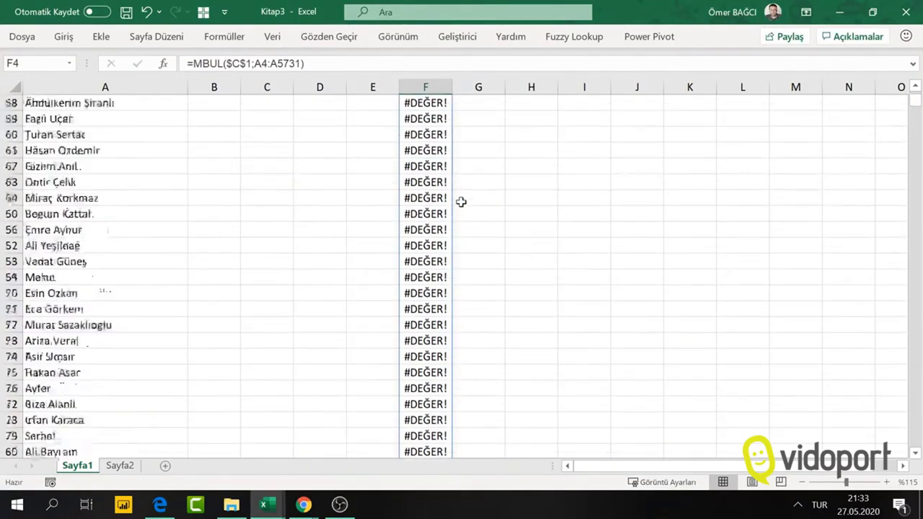
pyautogui.scroll(11, 331, 151)
pyautogui.scroll(8, 331, 150)
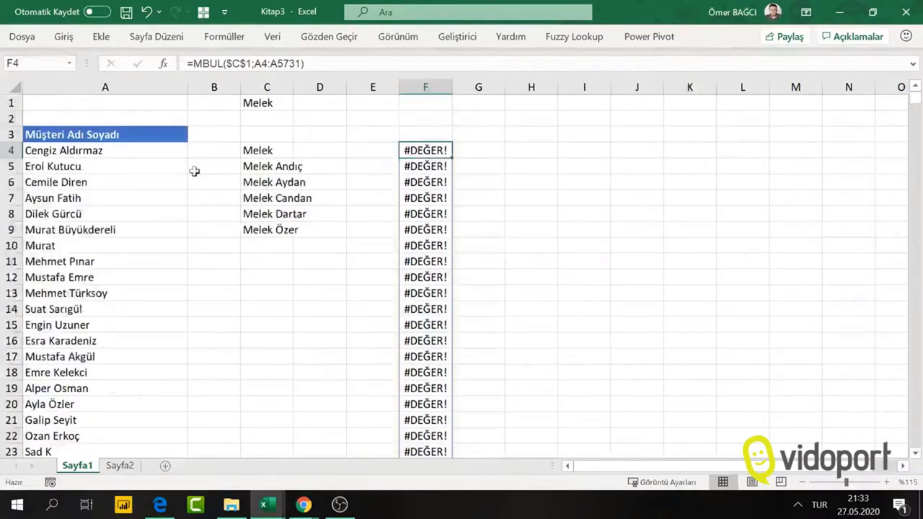
# - Change Sayfa2 B2 to Murat, then check Sayfa1's F9 match result
pyautogui.click(121, 466)
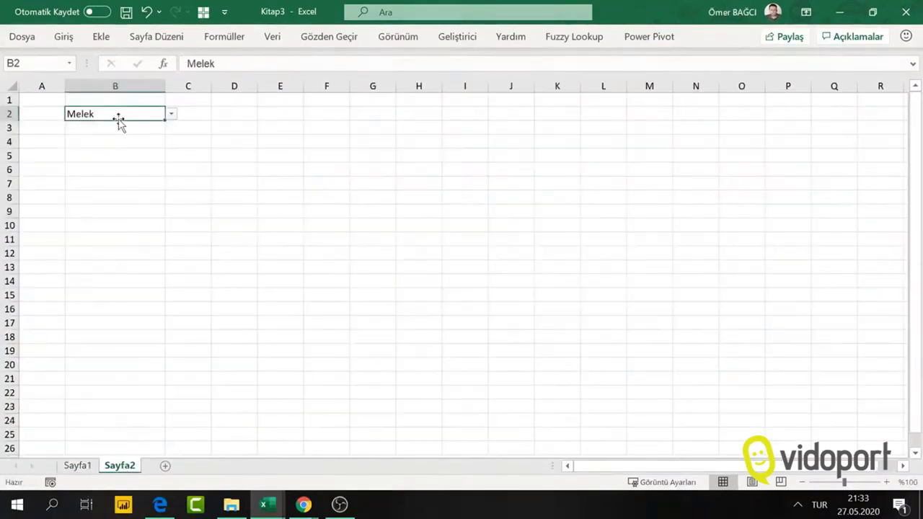
pyautogui.write('Murat')
pyautogui.press('Return')
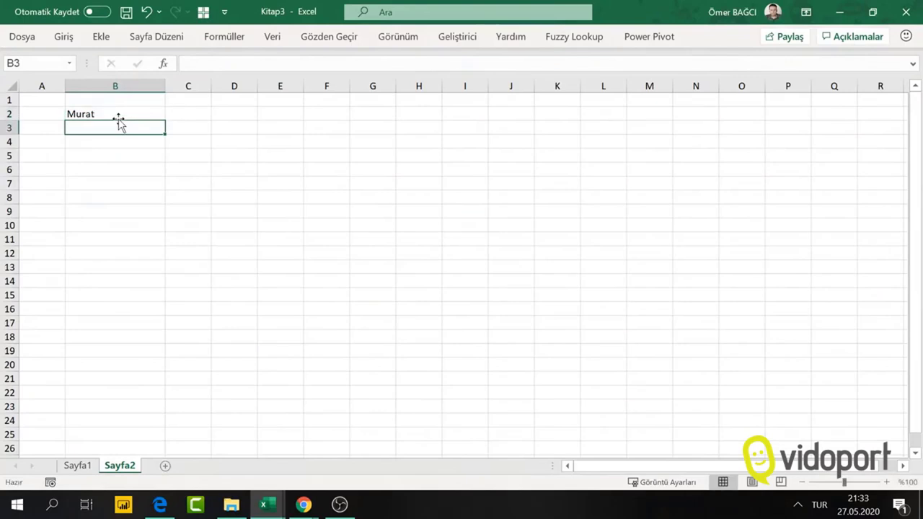
pyautogui.click(83, 457)
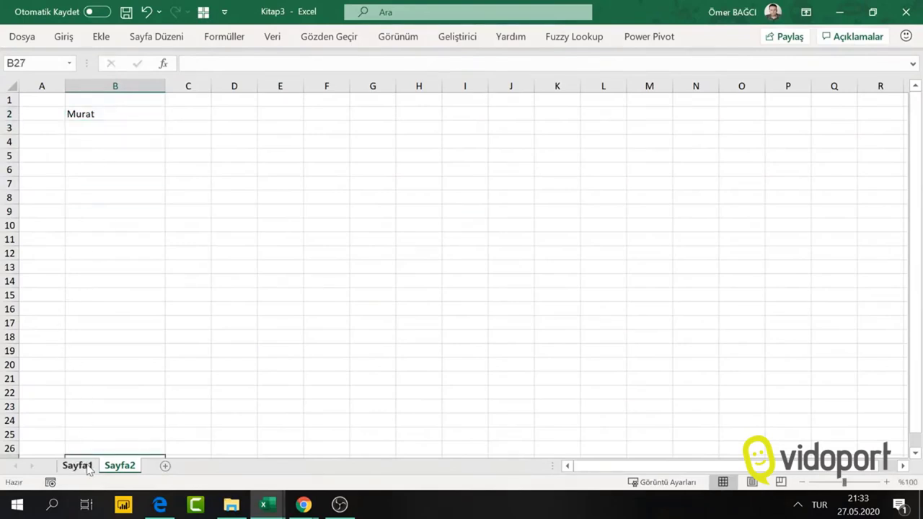
pyautogui.click(78, 466)
pyautogui.click(411, 232)
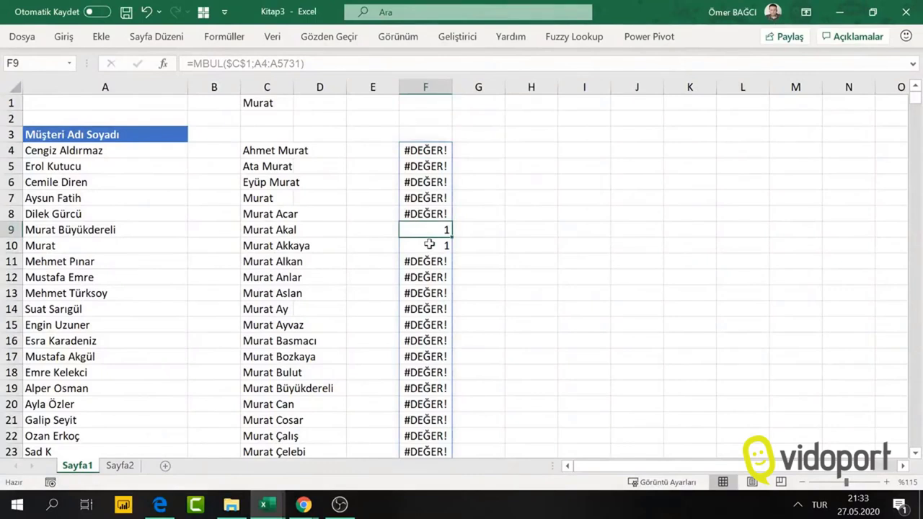
pyautogui.click(429, 149)
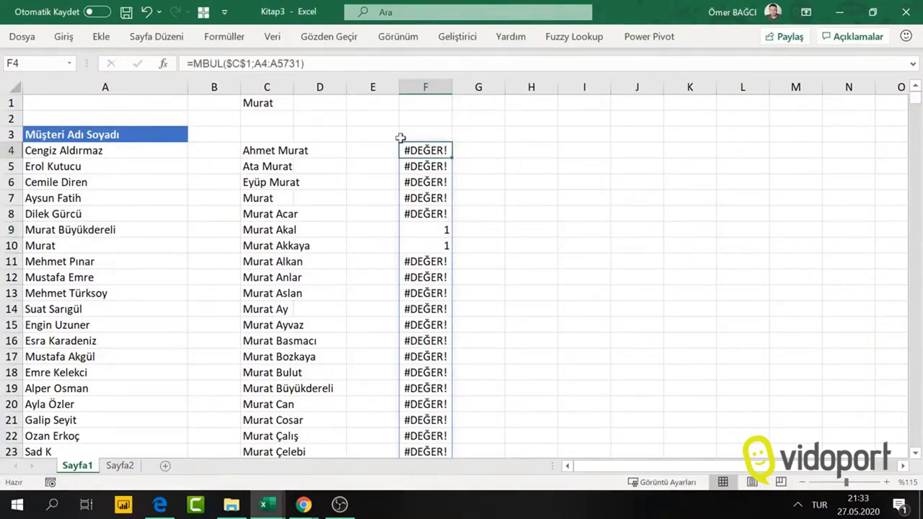
# - Wrap F4's MBUL formula in ESAYIYSA so column F shows DOĞRU/YANLIŞ
pyautogui.click(188, 64)
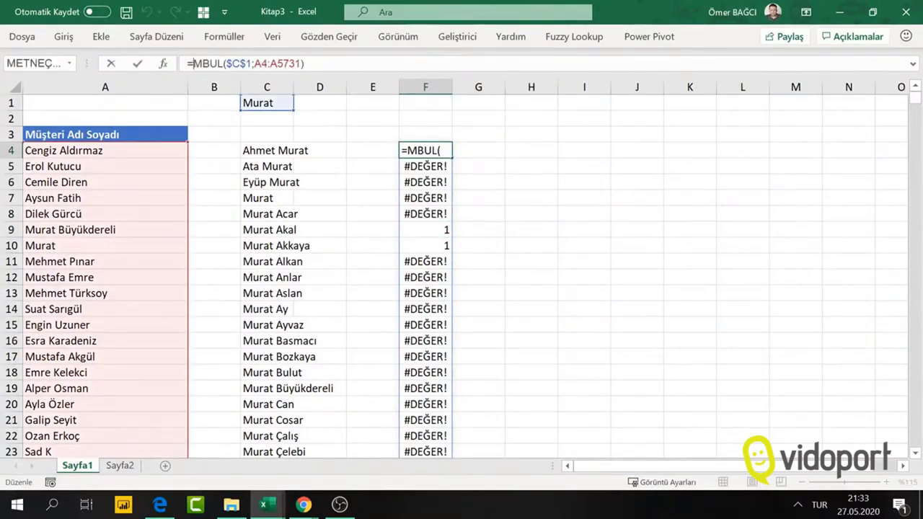
pyautogui.write('es')
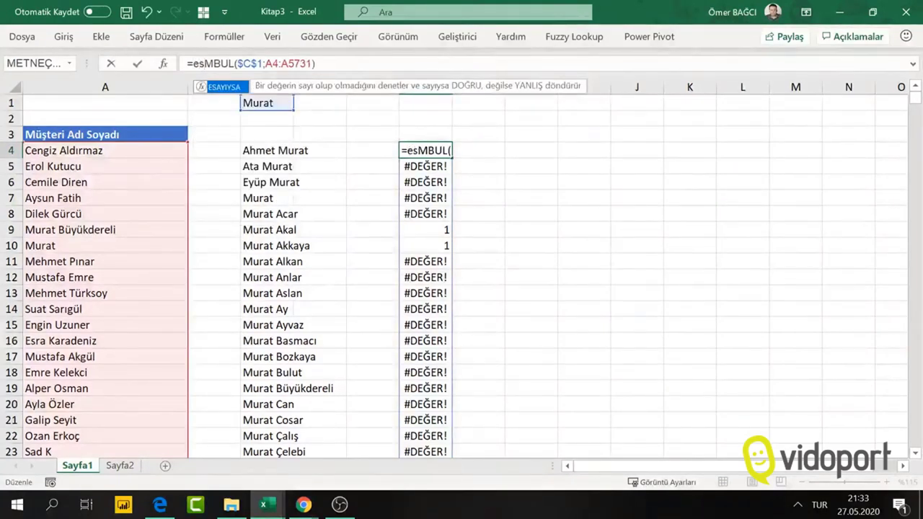
pyautogui.press('Tab')
pyautogui.press('End')
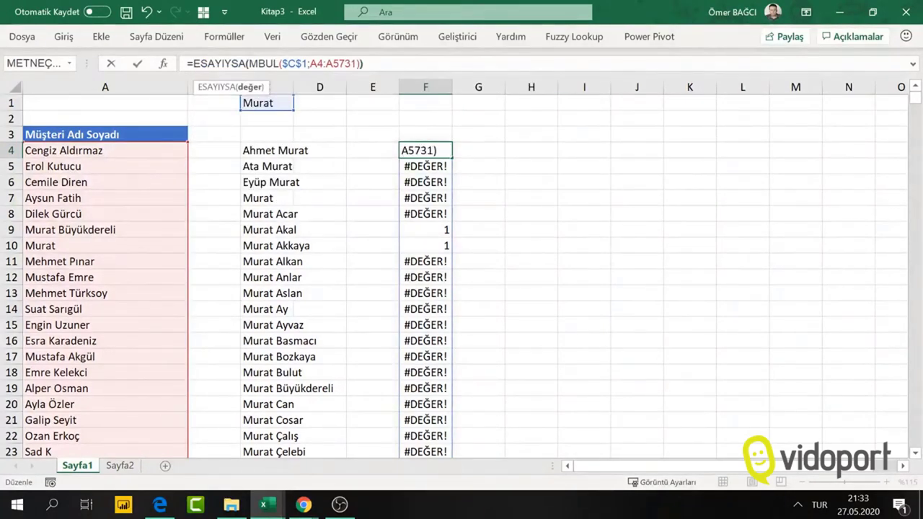
pyautogui.press('Return')
pyautogui.press('Return')
pyautogui.press('Return')
pyautogui.press('Return')
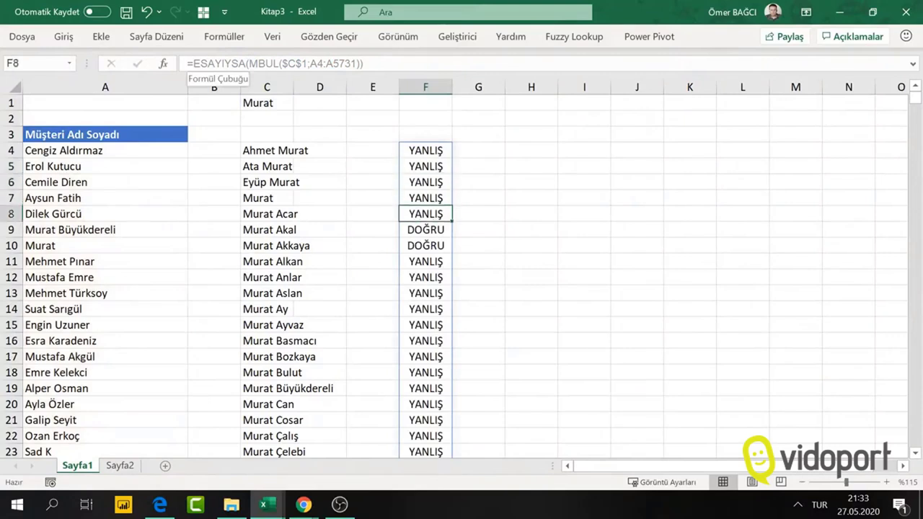
pyautogui.press('Return')
pyautogui.press('Return')
pyautogui.hotkey('shift', 'Return')
pyautogui.hotkey('shift', 'Return')
pyautogui.hotkey('shift', 'Return')
pyautogui.hotkey('shift', 'Return')
pyautogui.hotkey('shift', 'Return')
pyautogui.hotkey('shift', 'Return')
# - Enter =EĞERSAY($F$4:F4;DOĞRU()) in E4 as a running count of matches
pyautogui.press('Left')
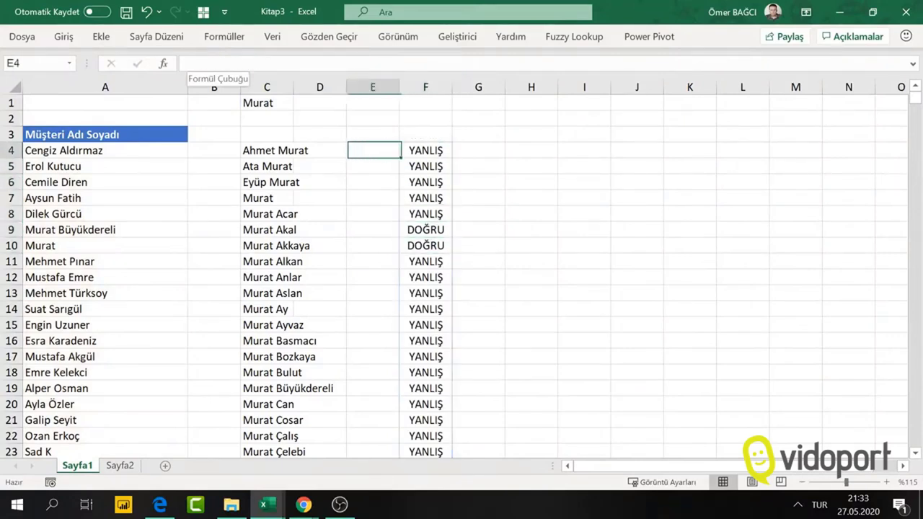
pyautogui.write('=E')
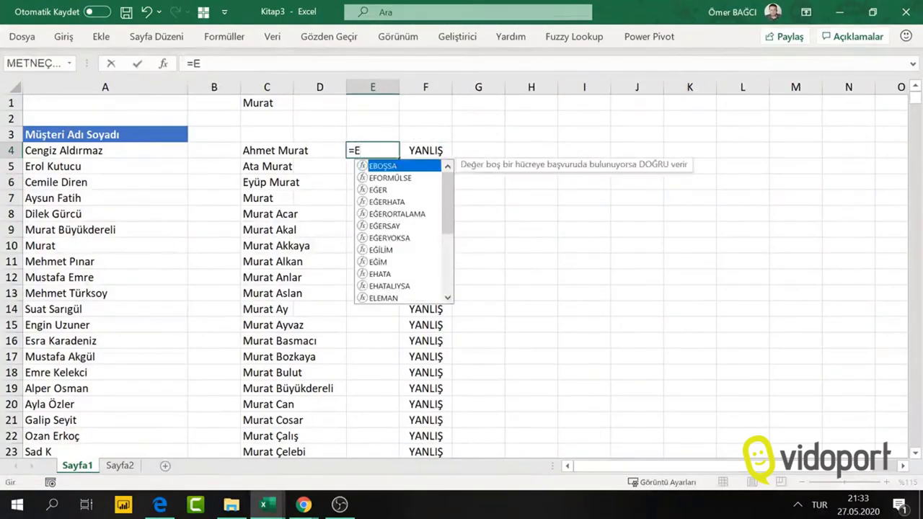
pyautogui.write('ğer')
pyautogui.press('Down')
pyautogui.press('Down')
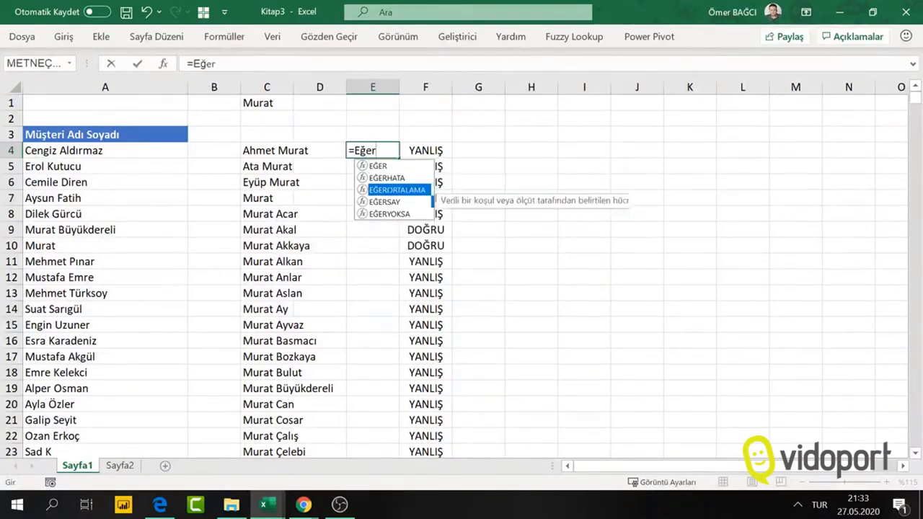
pyautogui.press('Down')
pyautogui.press('Tab')
pyautogui.press('Right')
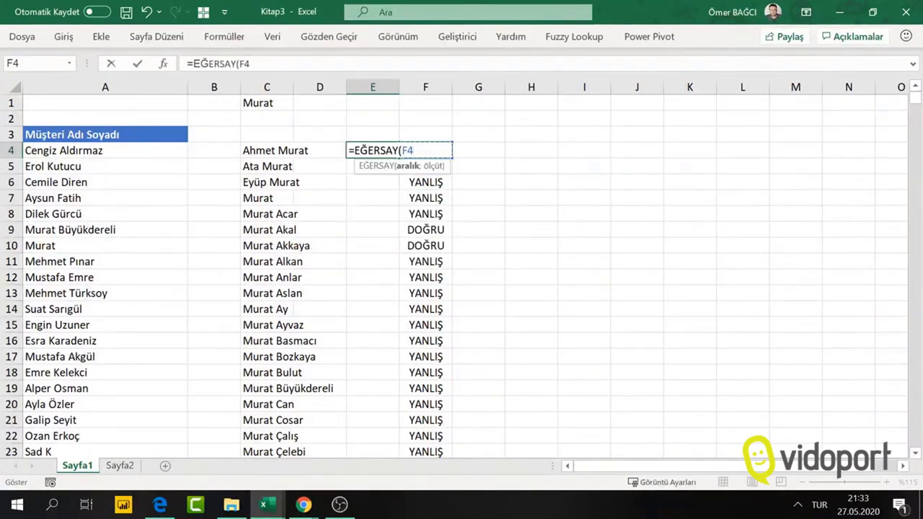
pyautogui.press('F8')
pyautogui.write(';doğr')
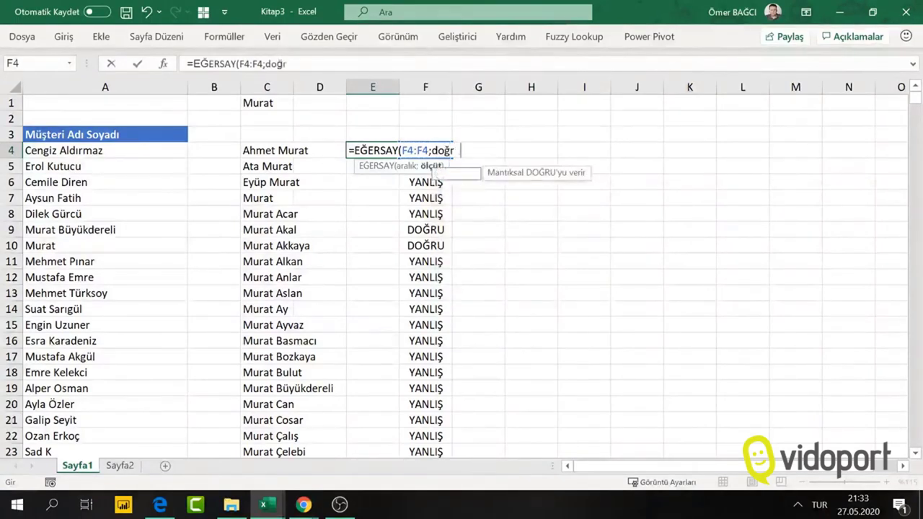
pyautogui.write('u()')
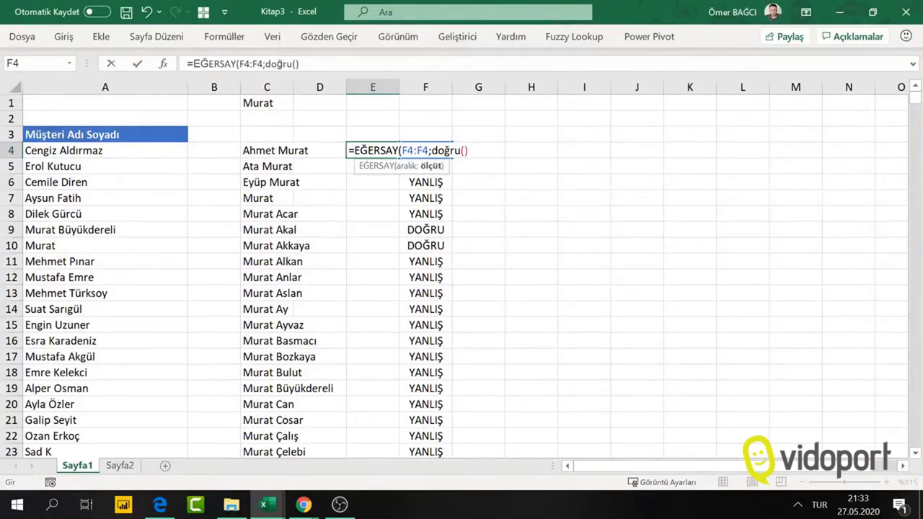
pyautogui.write(')')
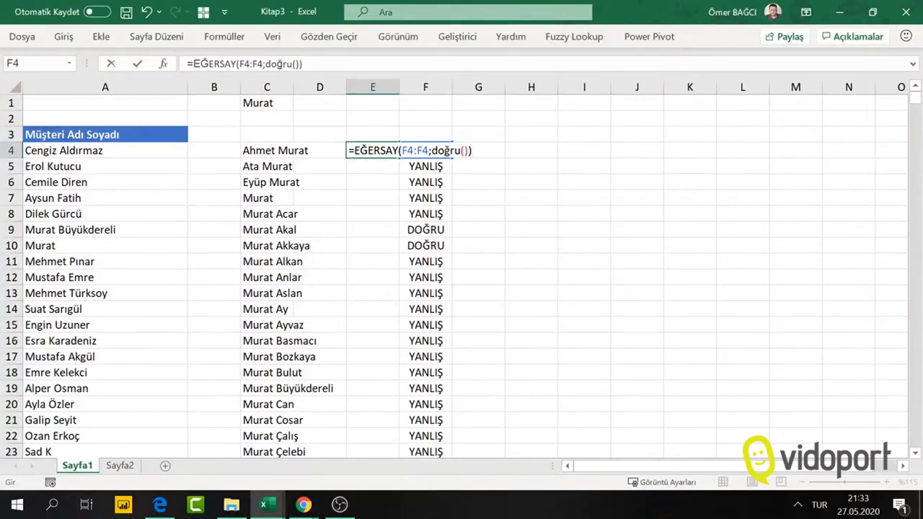
pyautogui.click(401, 150)
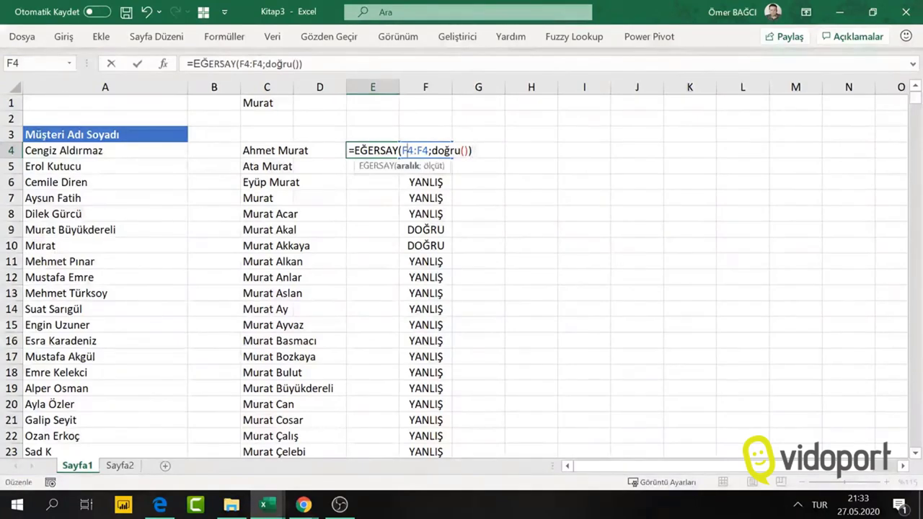
pyautogui.press('F4')
pyautogui.press('Return')
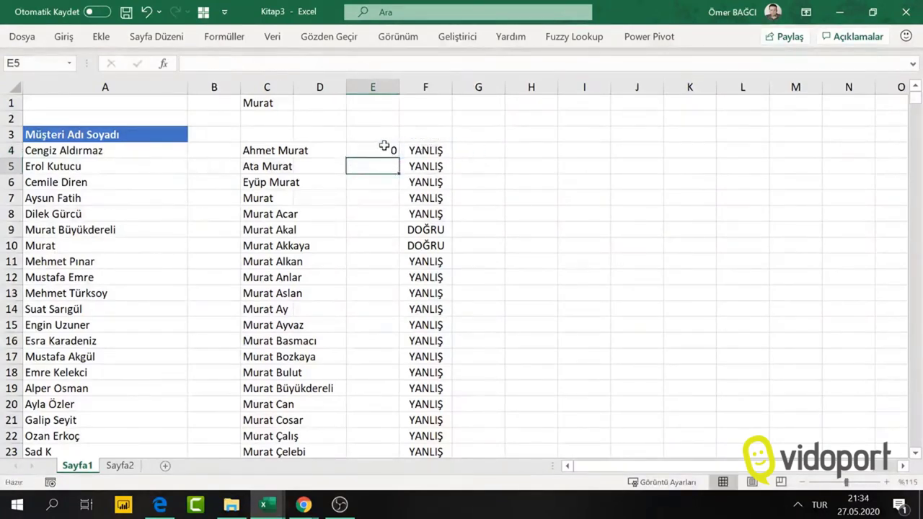
# - Fill the E4 count formula down column E and check the counts in E9 and E10
pyautogui.click(395, 151)
pyautogui.doubleClick(396, 152)
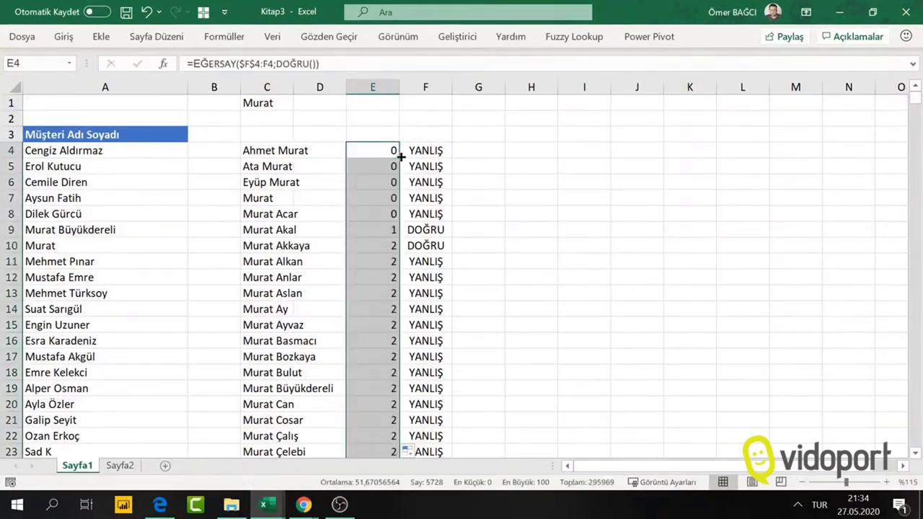
pyautogui.click(383, 233)
pyautogui.click(383, 243)
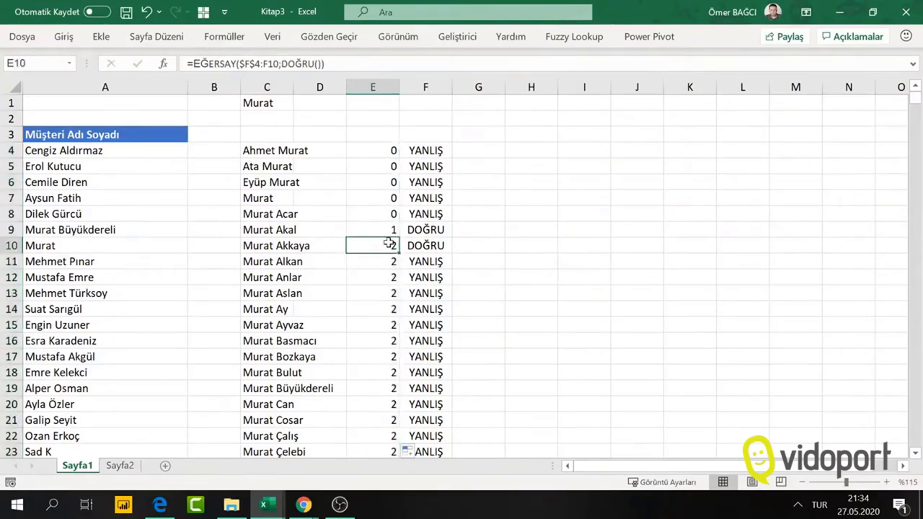
pyautogui.moveTo(398, 245)
pyautogui.mouseDown()
pyautogui.moveTo(426, 238)
pyautogui.moveTo(383, 233)
pyautogui.mouseUp()
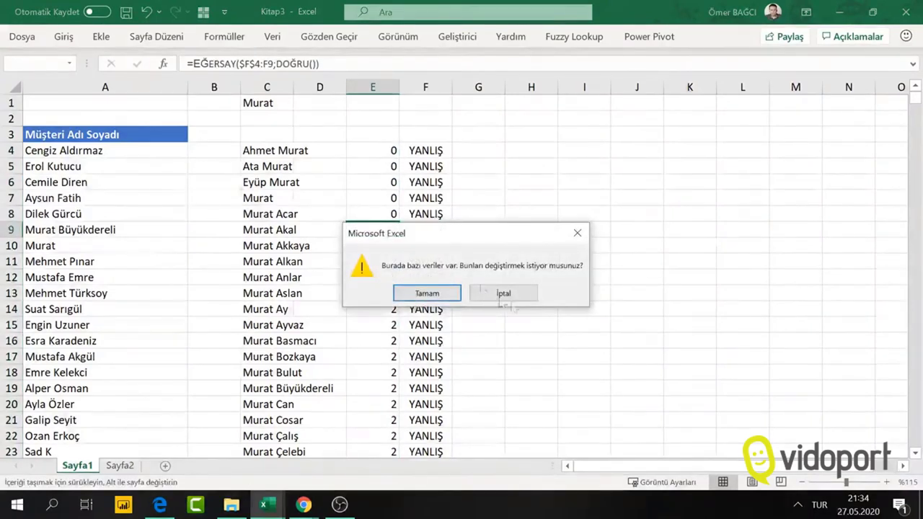
pyautogui.click(523, 297)
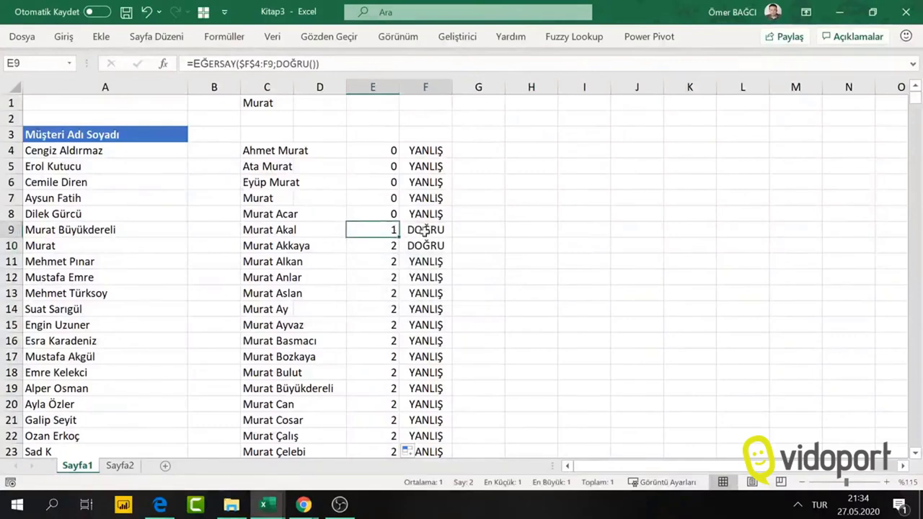
pyautogui.moveTo(386, 233); pyautogui.dragTo(424, 245)
pyautogui.click(366, 227)
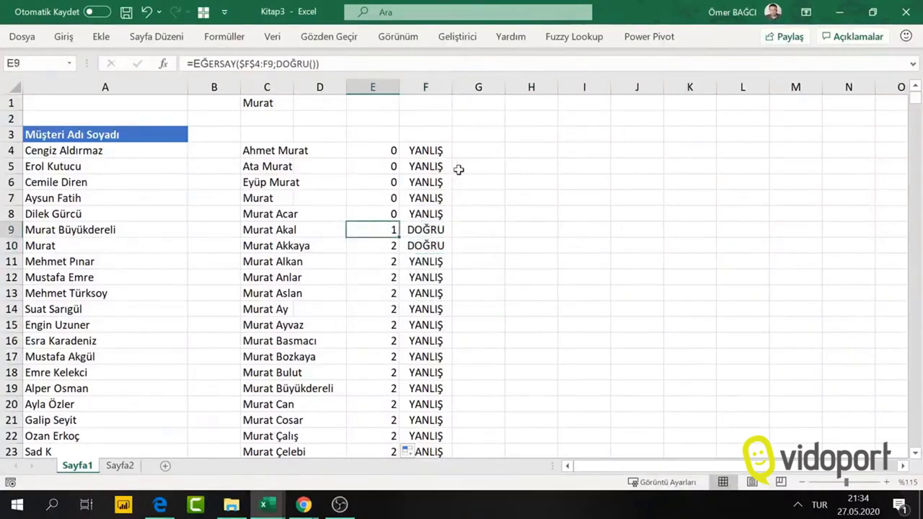
# - Enter =E4&F4 in G4 and fill it down to G19
pyautogui.click(479, 145)
pyautogui.write('=')
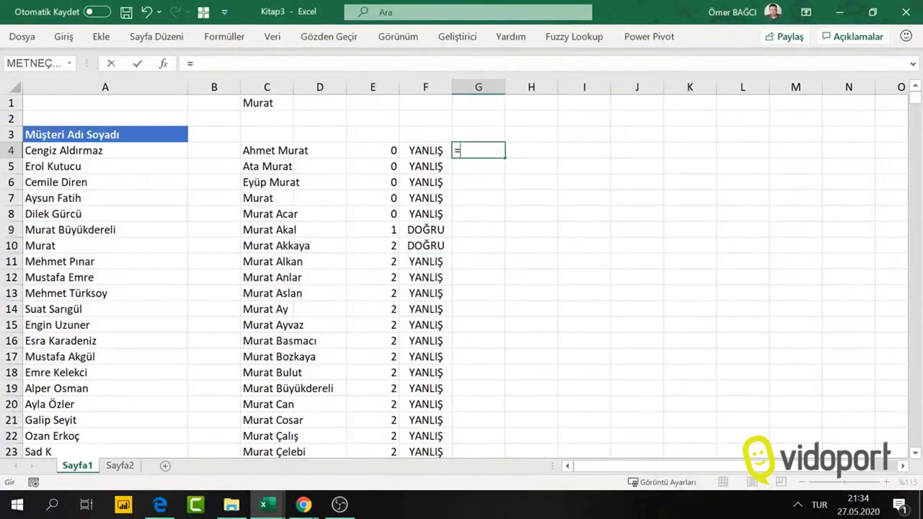
pyautogui.press('Left')
pyautogui.press('Left')
pyautogui.write('&')
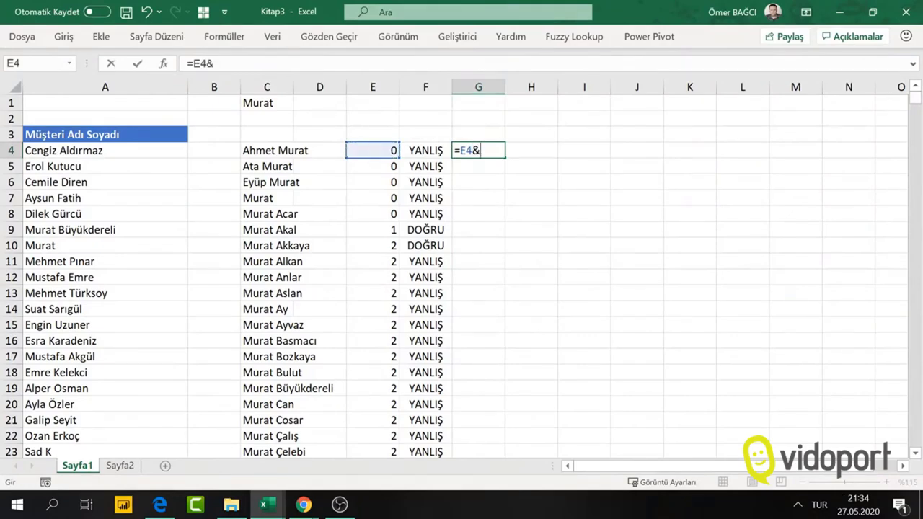
pyautogui.press('Left')
pyautogui.press('Return')
pyautogui.click(479, 146)
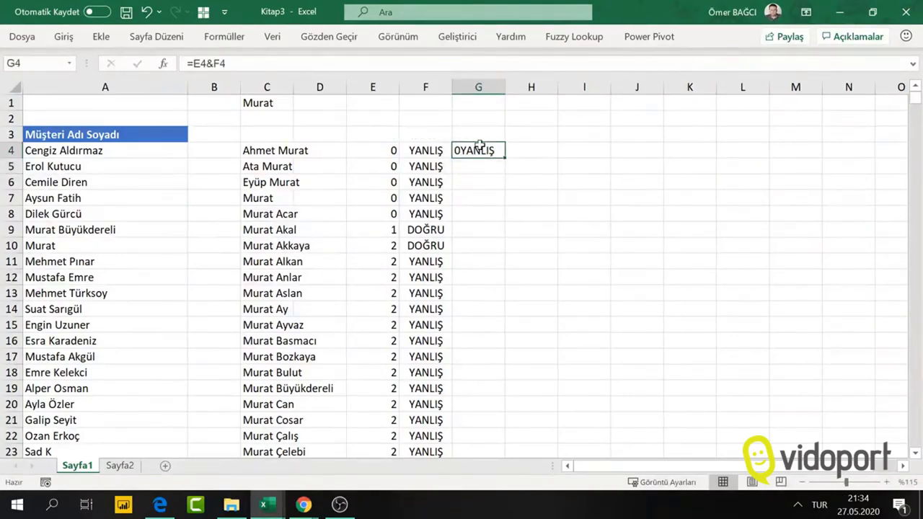
pyautogui.moveTo(506, 158); pyautogui.dragTo(524, 398)
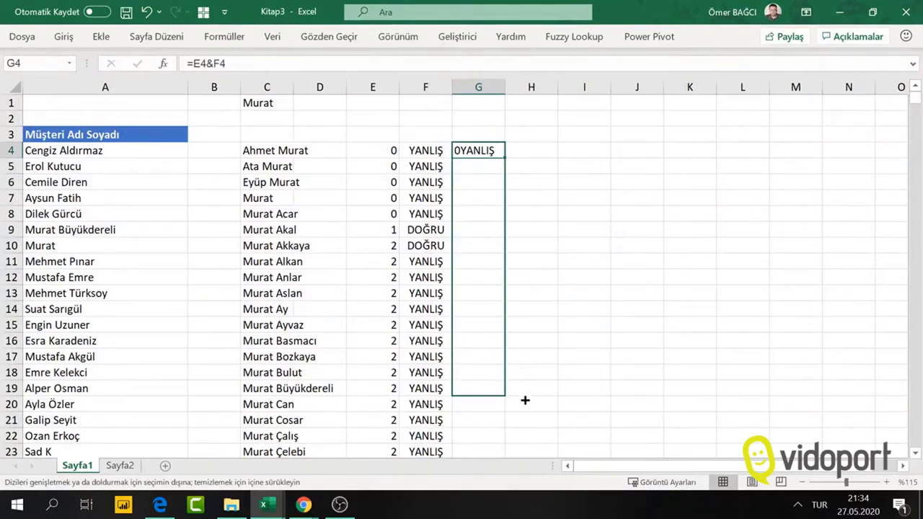
pyautogui.click(465, 230)
pyautogui.click(463, 248)
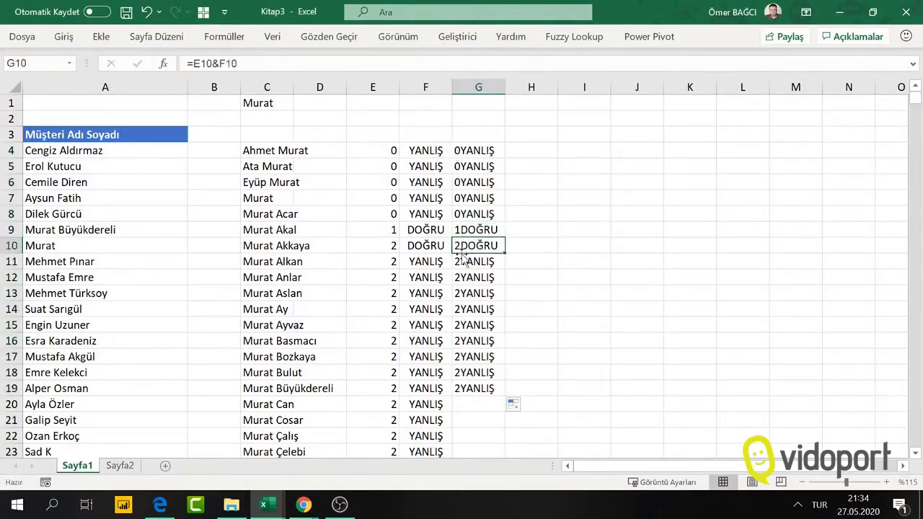
# - Begin =İNDİS($A$4:$A$5731; in I4 over the absolute name range
pyautogui.click(531, 150)
pyautogui.click(595, 158)
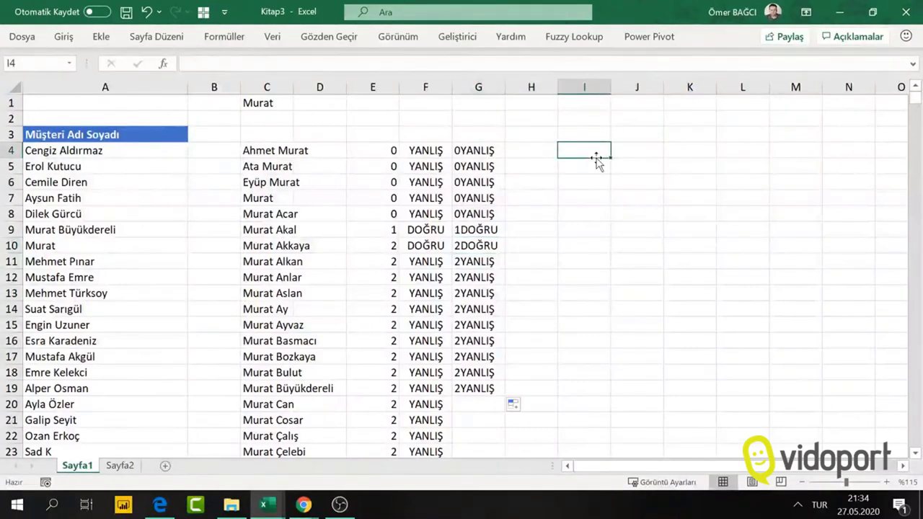
pyautogui.write('=indis')
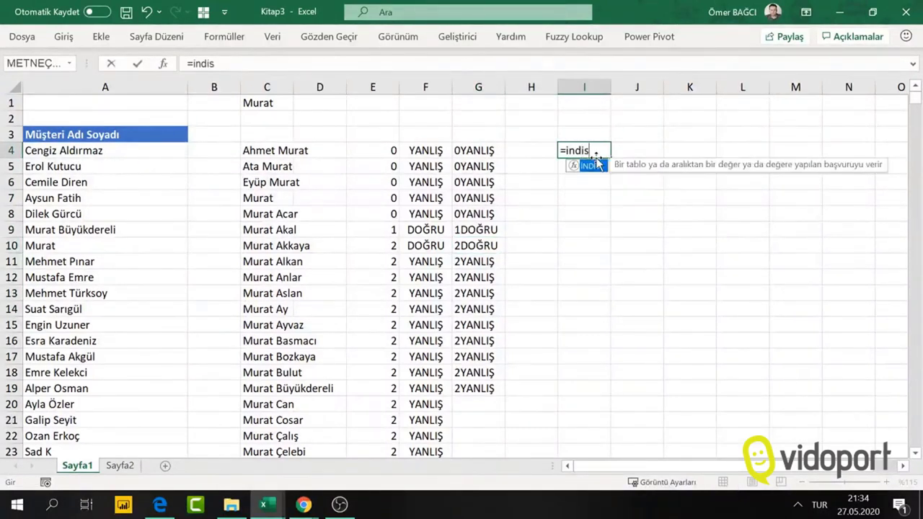
pyautogui.press('Tab')
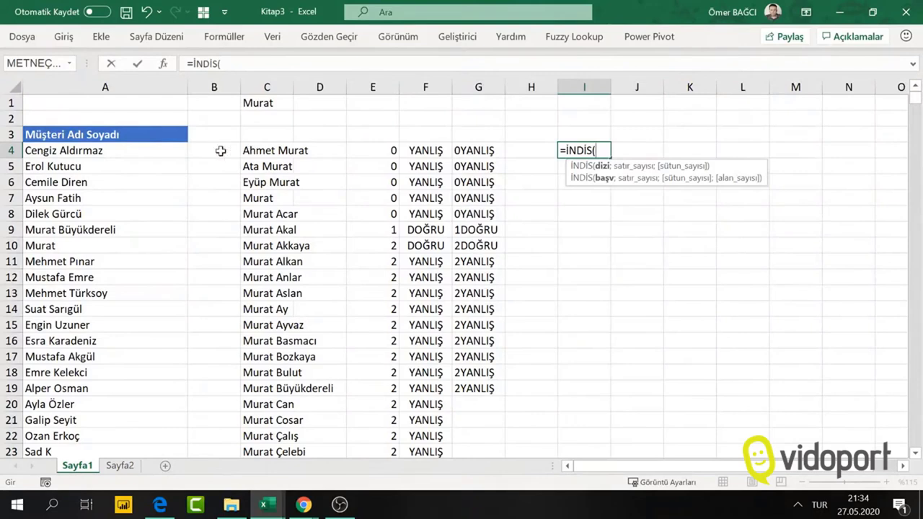
pyautogui.click(172, 155)
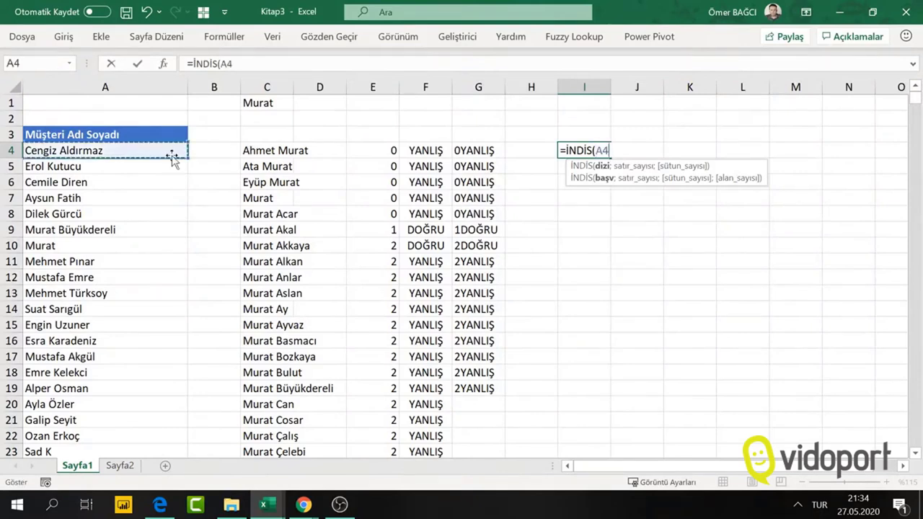
pyautogui.hotkey('ctrl', 'shift', 'Down')
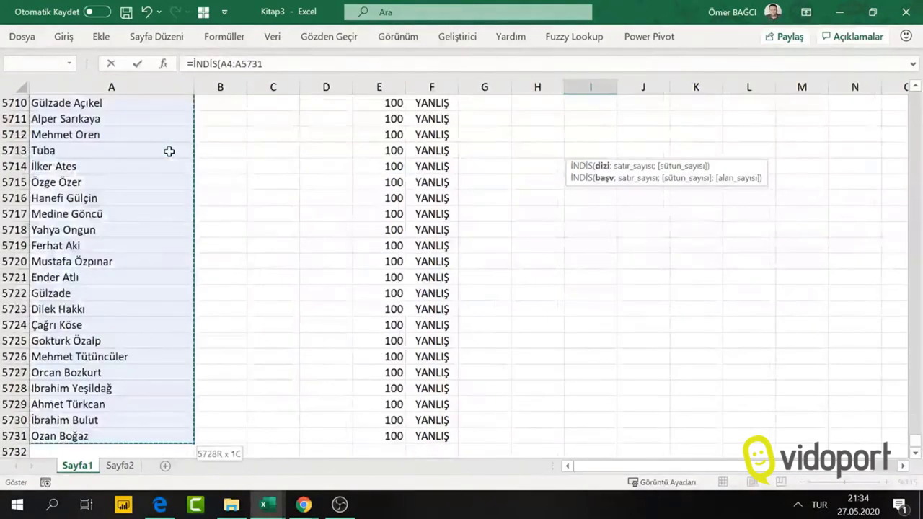
pyautogui.hotkey('ctrl', 'BackSpace')
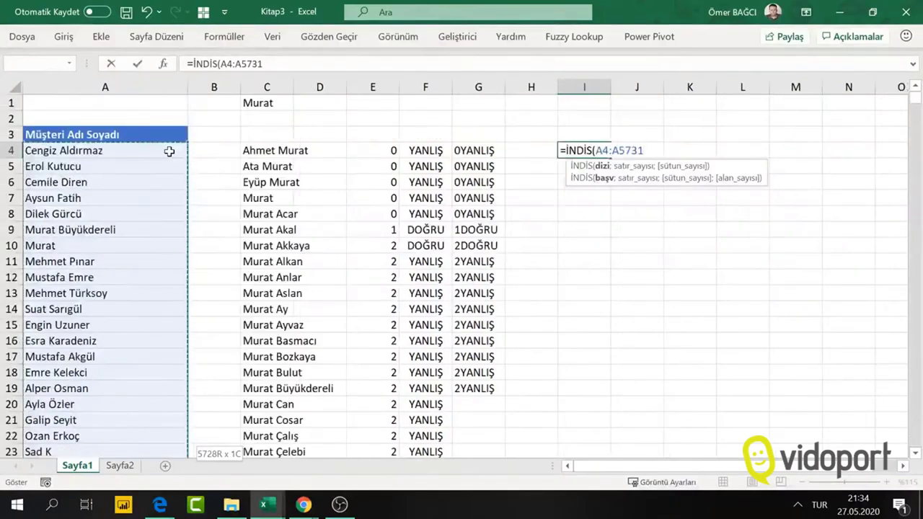
pyautogui.press('F4')
pyautogui.write(';')
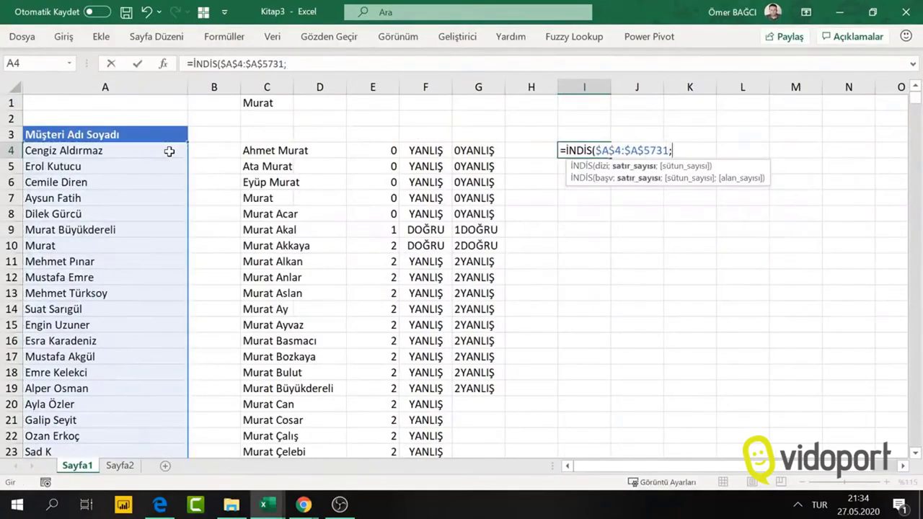
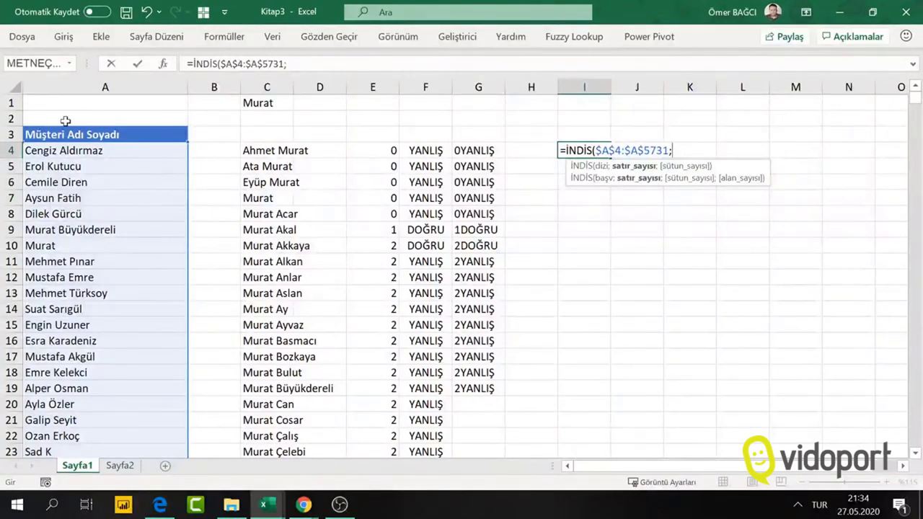
# - Abandon the İNDİS formula in I4, enter 1 there and copy it down to I20
pyautogui.press('Escape')
pyautogui.click(540, 150)
pyautogui.click(576, 151)
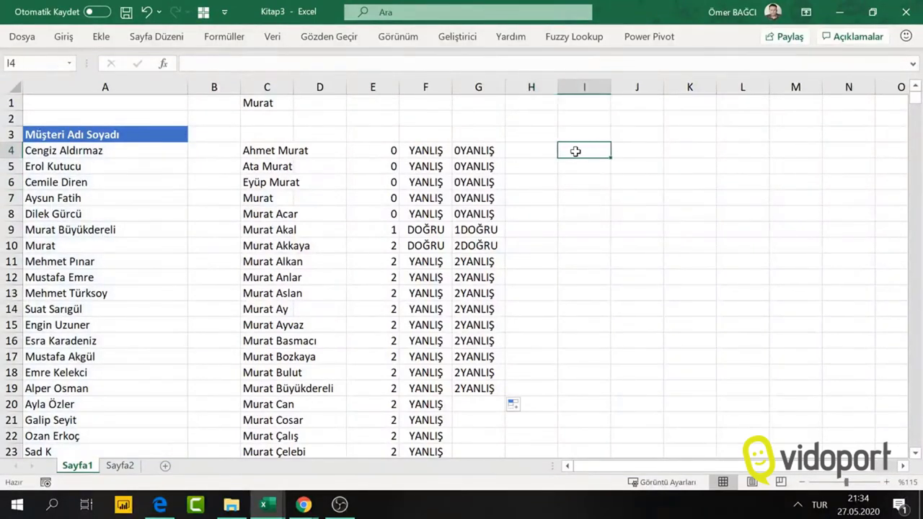
pyautogui.write('1')
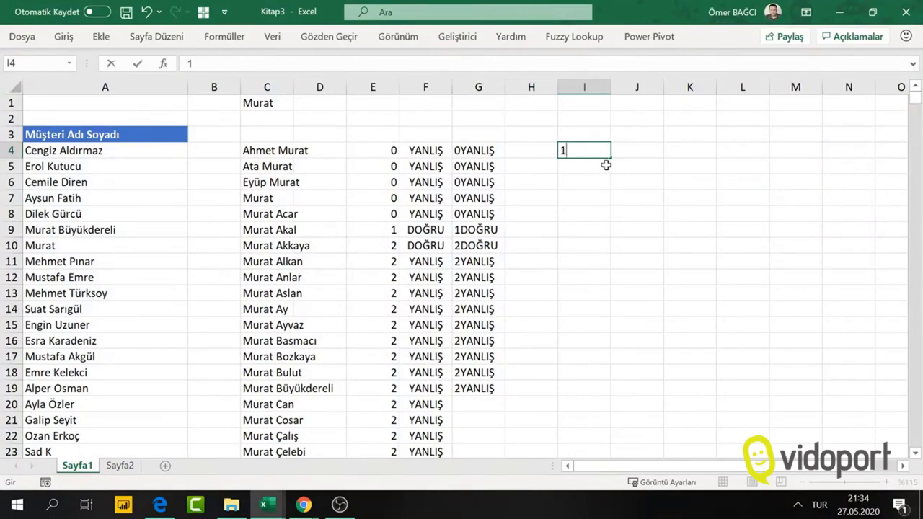
pyautogui.moveTo(613, 159); pyautogui.dragTo(606, 411)
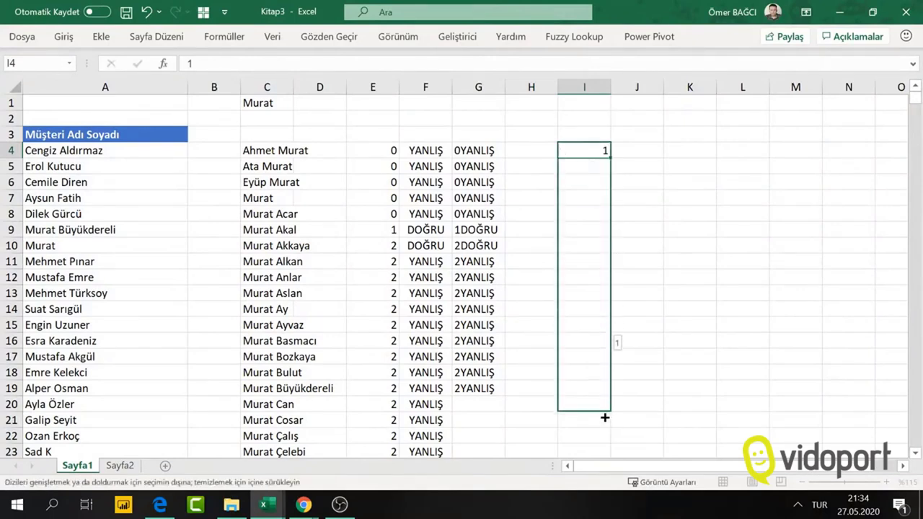
# - Turn the copied 1s in I4:I20 into a 1–17 fill series
pyautogui.click(638, 130)
pyautogui.click(637, 153)
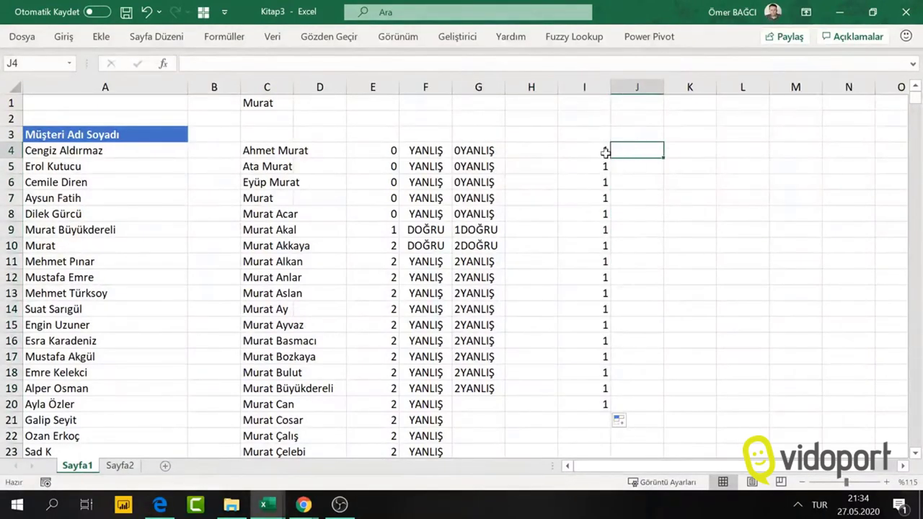
pyautogui.click(620, 421)
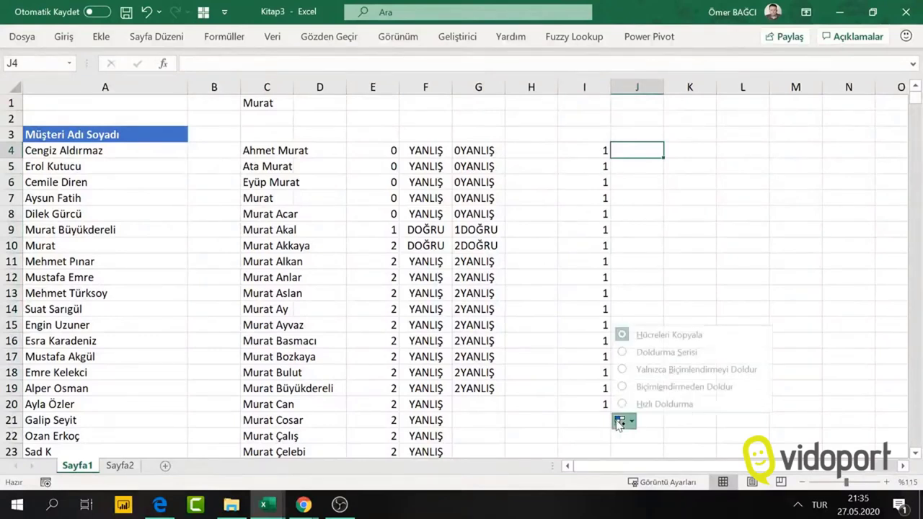
pyautogui.click(653, 351)
pyautogui.click(631, 149)
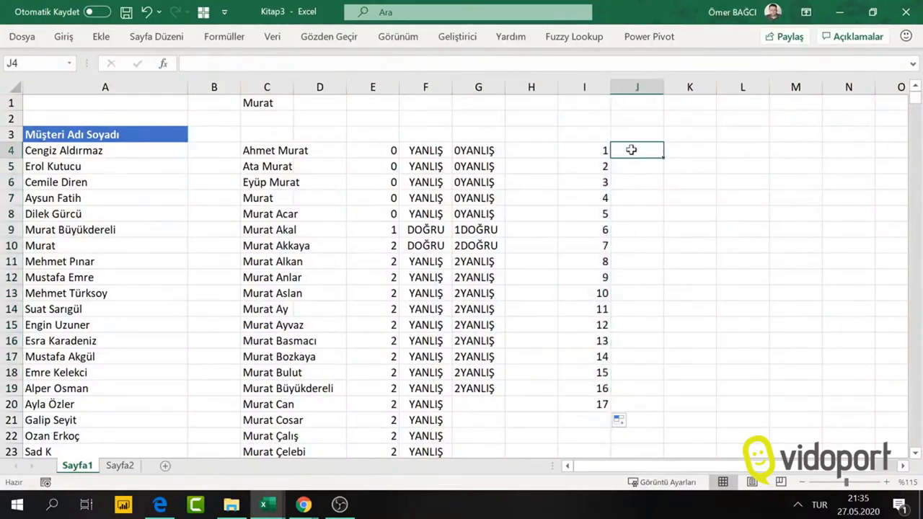
# - Start J4's İNDİS formula over the absolute range $A$4:$A$5731
pyautogui.write('=')
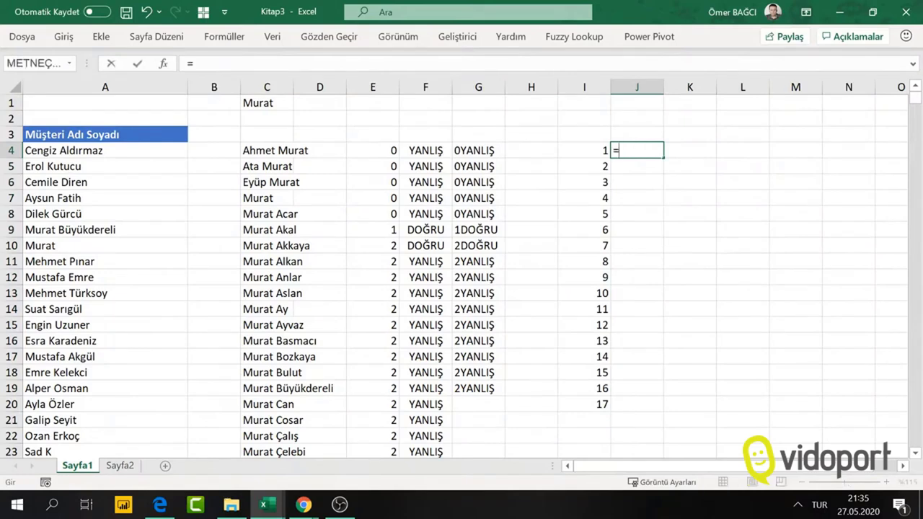
pyautogui.write('in')
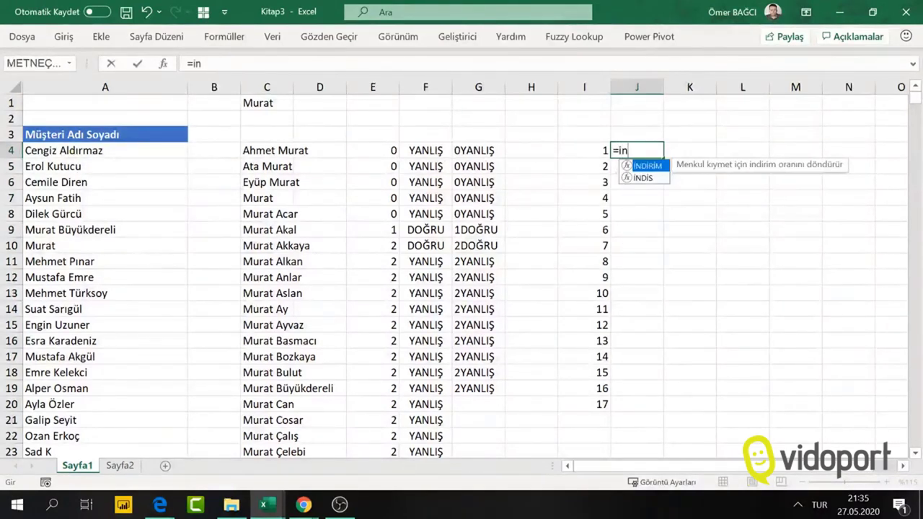
pyautogui.press('Down')
pyautogui.press('Tab')
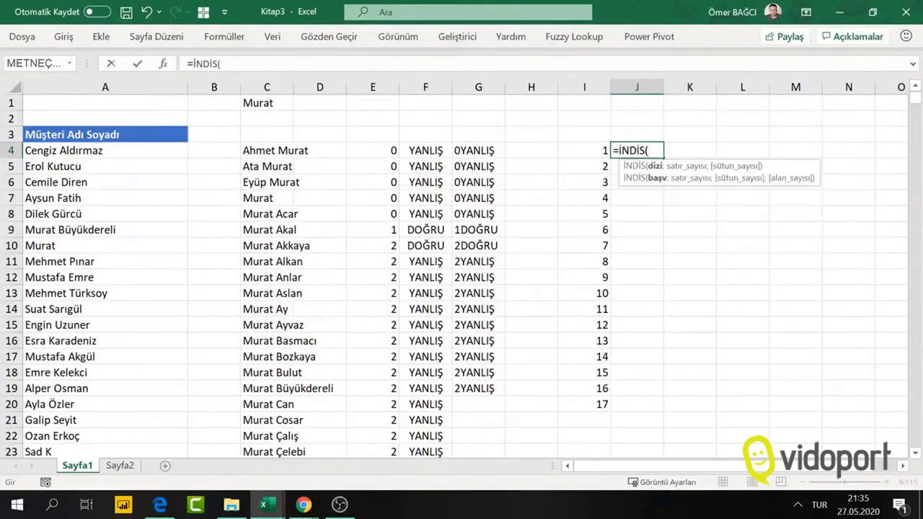
pyautogui.click(85, 150)
pyautogui.hotkey('ctrl', 'shift', 'Down')
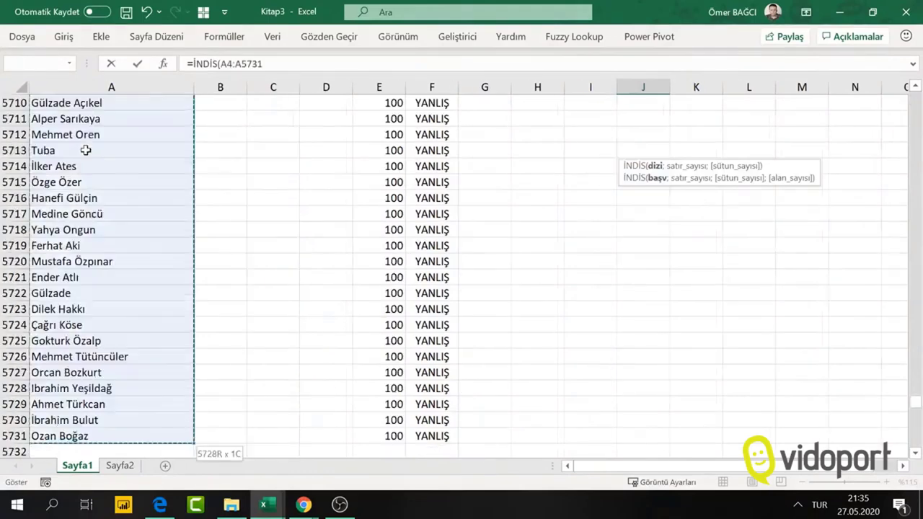
pyautogui.press('F4')
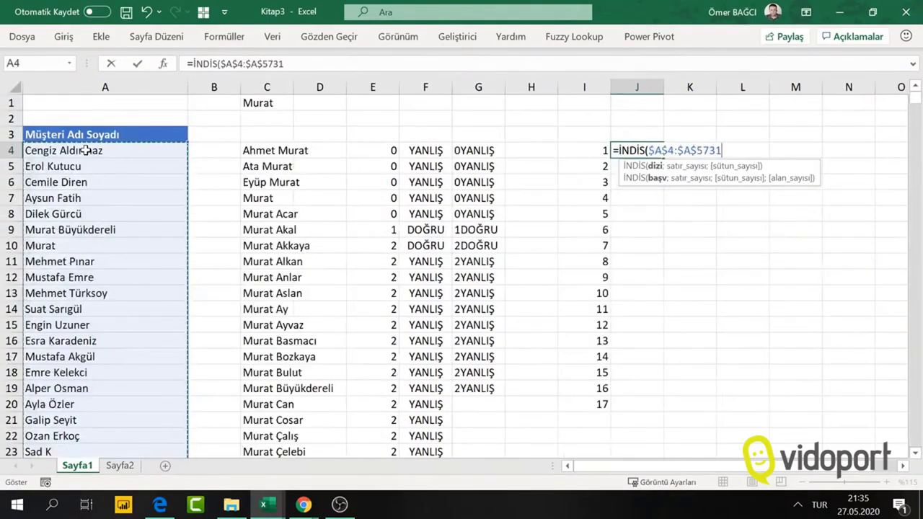
# - Add KAÇINCI with lookup value I4&DOĞRU(), searching a range starting at G4
pyautogui.write(';')
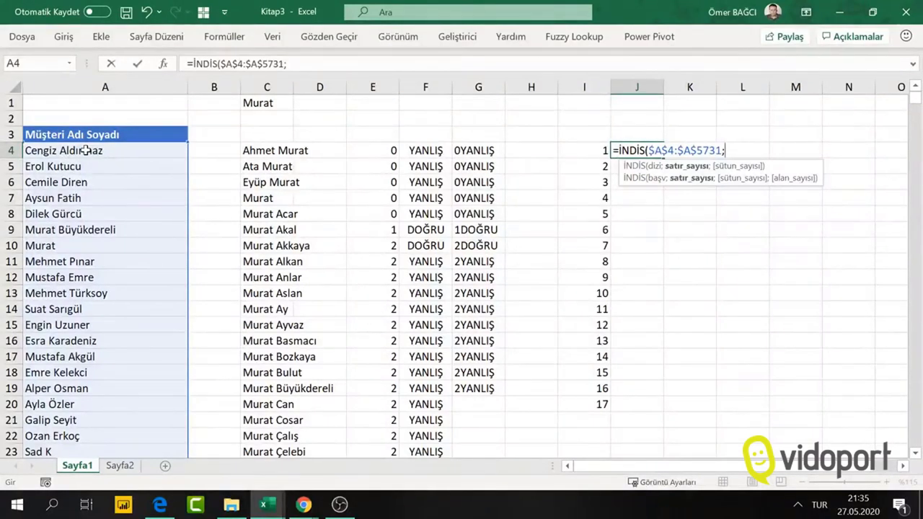
pyautogui.write('kaç')
pyautogui.press('Tab')
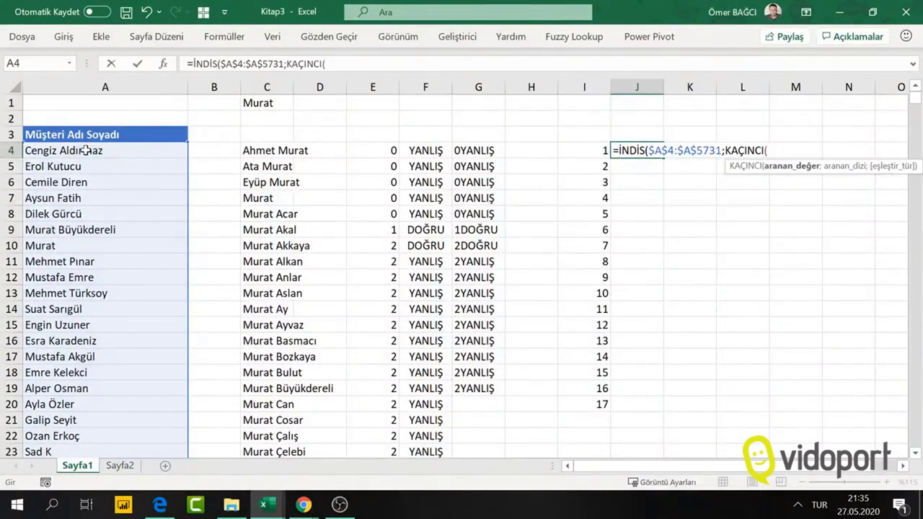
pyautogui.click(600, 150)
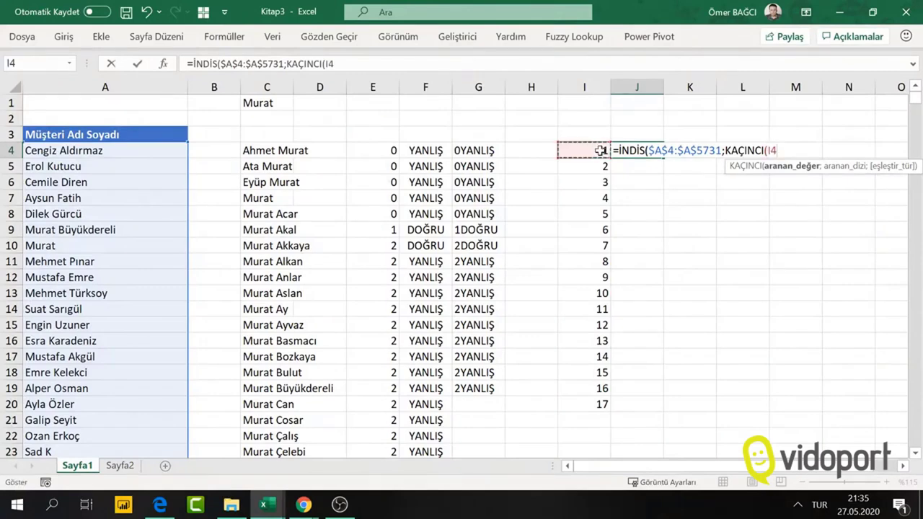
pyautogui.write('&')
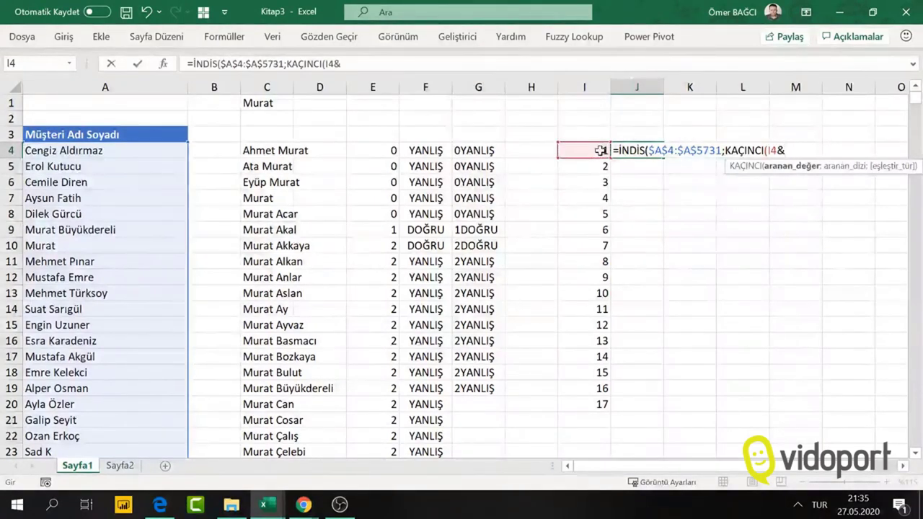
pyautogui.write('dp')
pyautogui.press('BackSpace')
pyautogui.write('o')
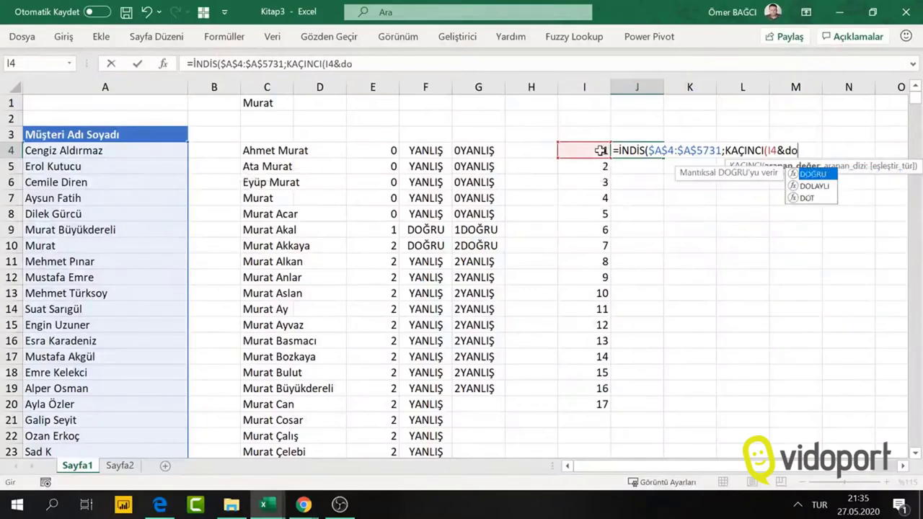
pyautogui.write('ğru()')
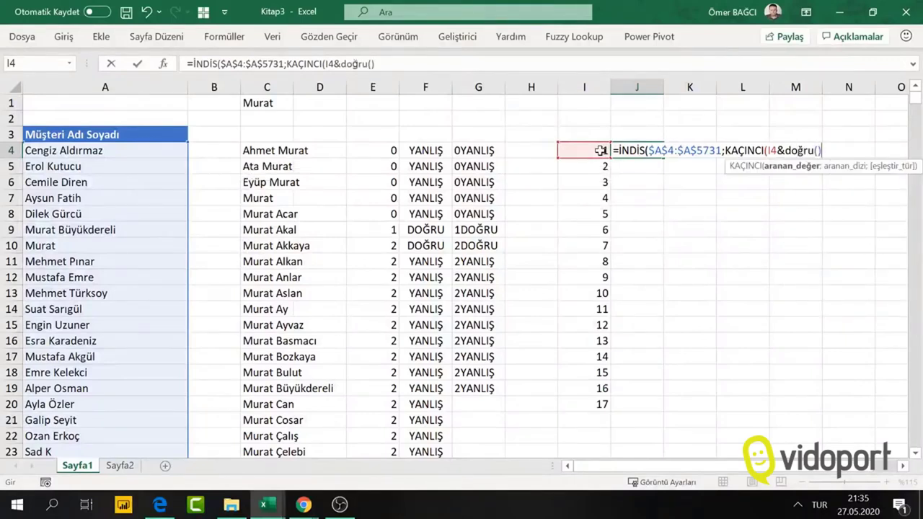
pyautogui.write(';')
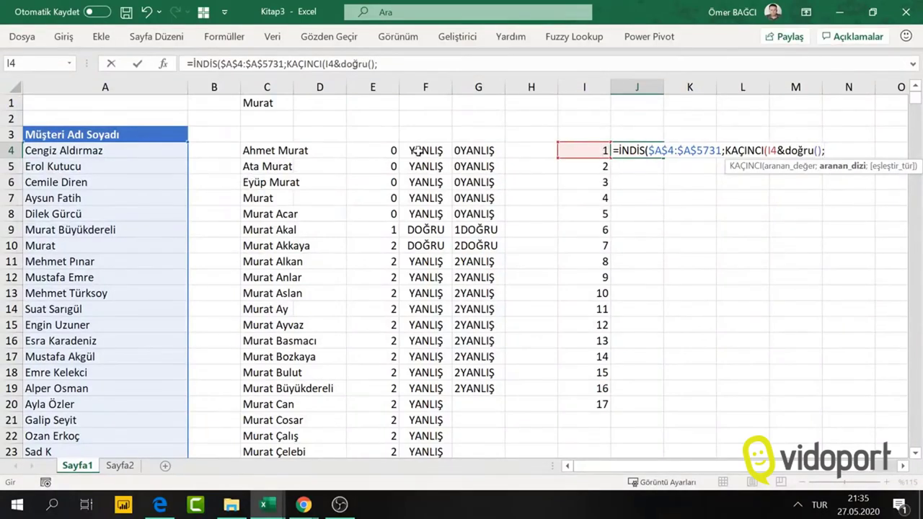
pyautogui.click(476, 148)
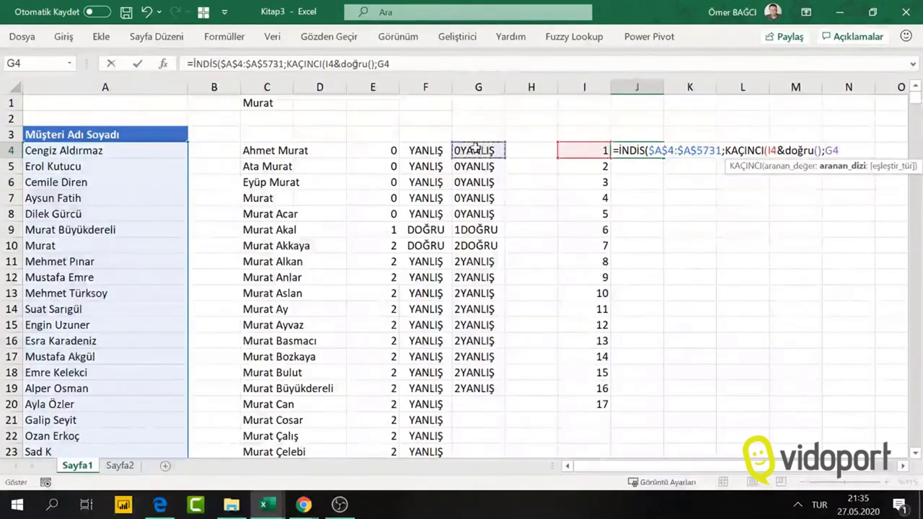
pyautogui.hotkey('ctrl', 'shift', 'Down')
pyautogui.hotkey('ctrl', 'shift', 'Down')
pyautogui.hotkey('ctrl', 'shift', 'Up')
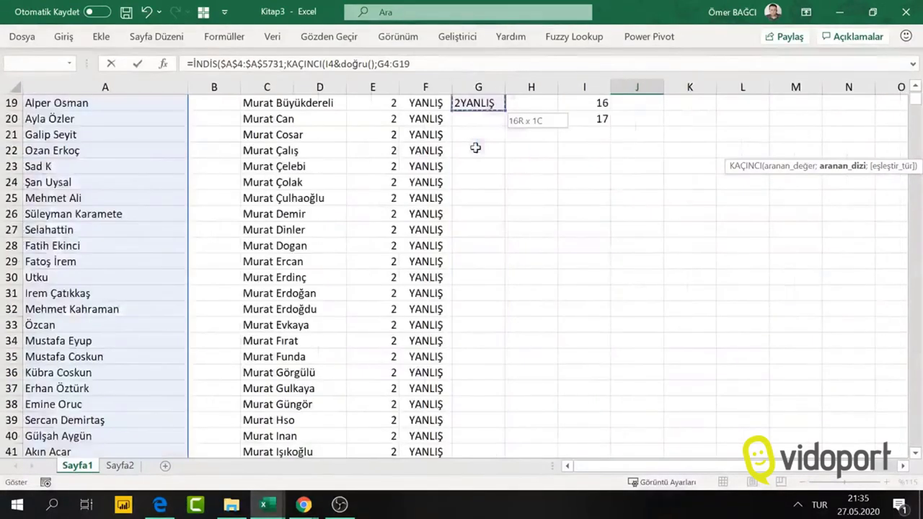
pyautogui.hotkey('shift', 'Down')
pyautogui.hotkey('shift', 'Down')
pyautogui.hotkey('shift', 'Down')
pyautogui.hotkey('shift', 'Down')
pyautogui.hotkey('shift', 'Down')
pyautogui.hotkey('shift', 'Down')
pyautogui.hotkey('shift', 'Down')
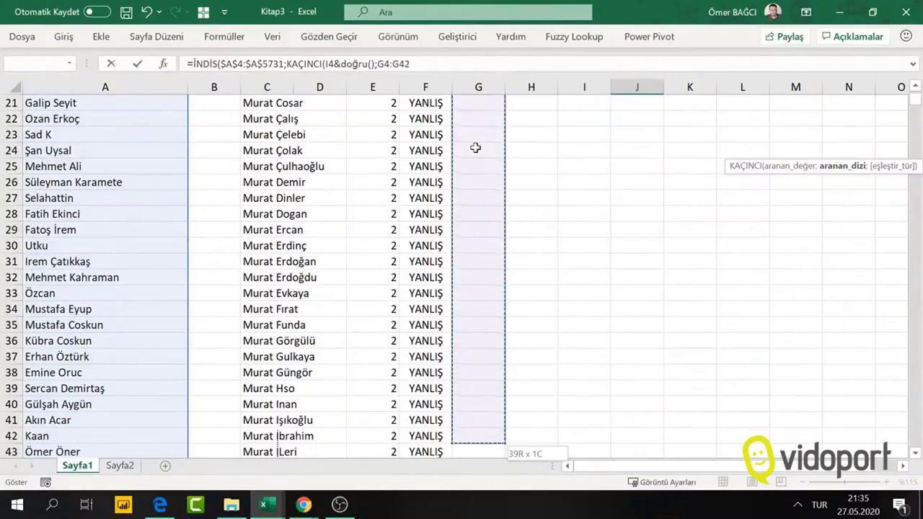
# - Fix the lookup range to $G$4:$G$18579 with match type 0, then enter the formula and accept the correction
pyautogui.scroll(3, 476, 148)
pyautogui.click(403, 64)
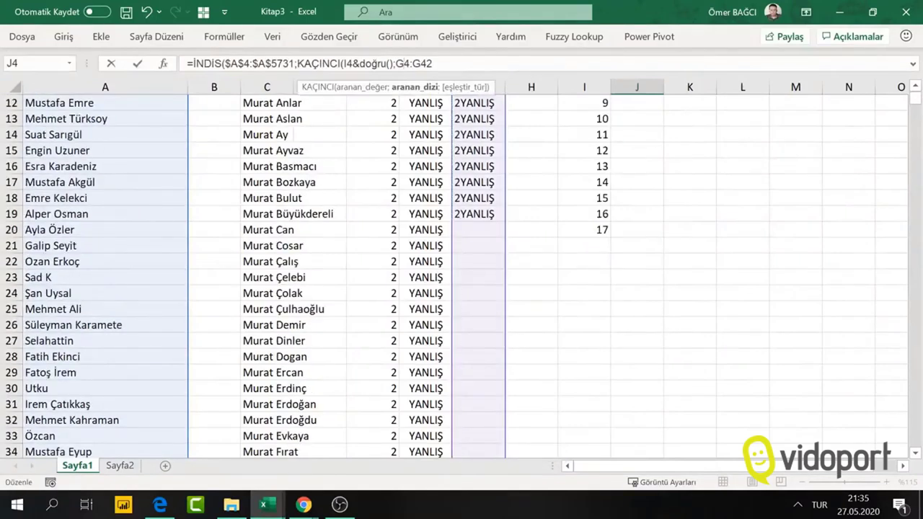
pyautogui.press('Delete')
pyautogui.press('Delete')
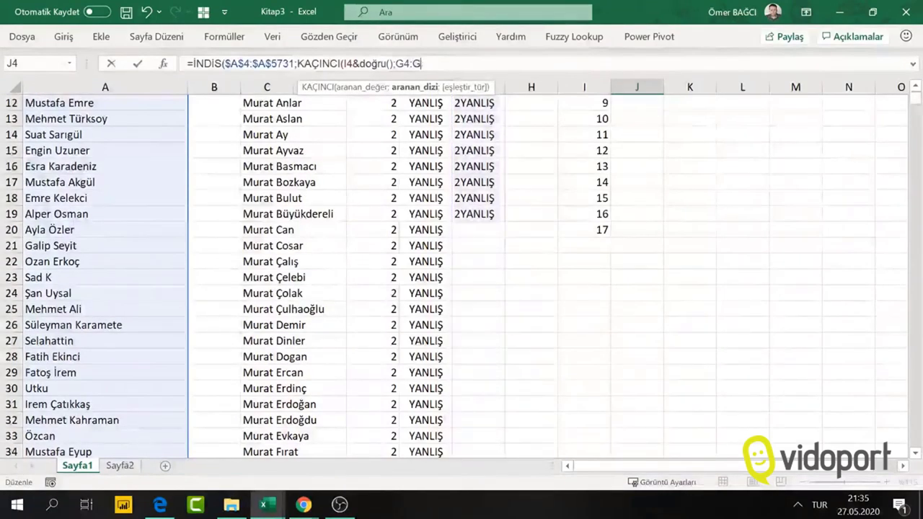
pyautogui.write('18579')
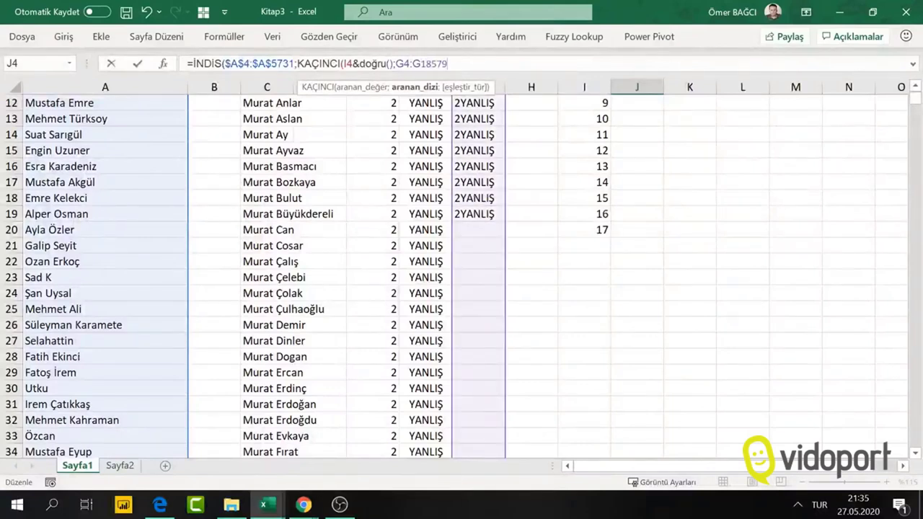
pyautogui.write(';0')
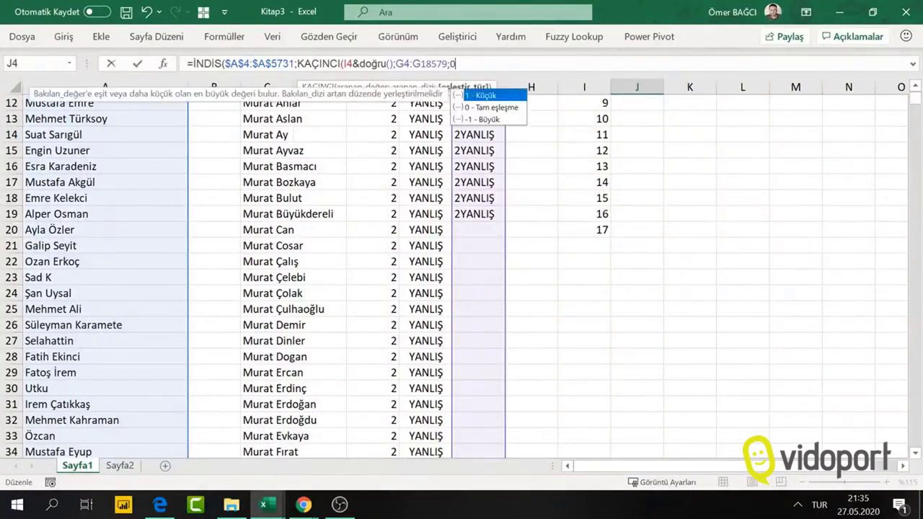
pyautogui.write(')')
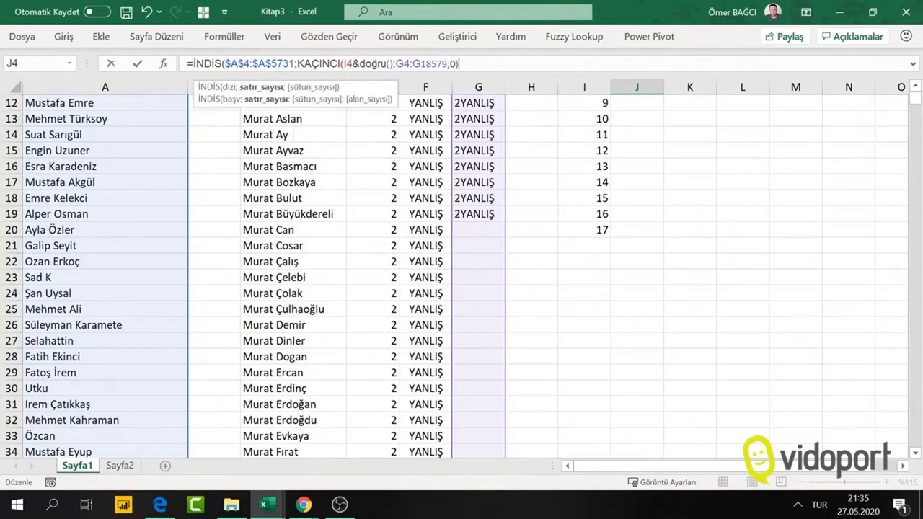
pyautogui.moveTo(439, 63); pyautogui.dragTo(396, 64)
pyautogui.press('F4')
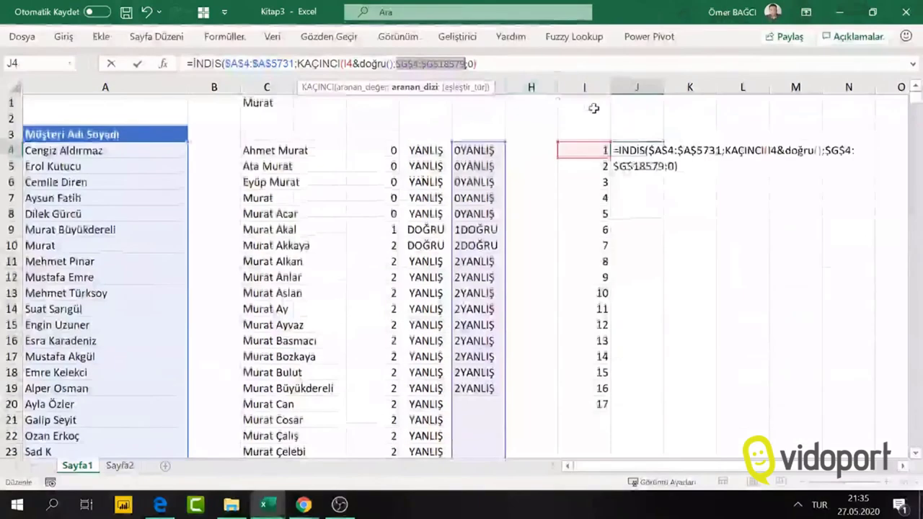
pyautogui.press('Return')
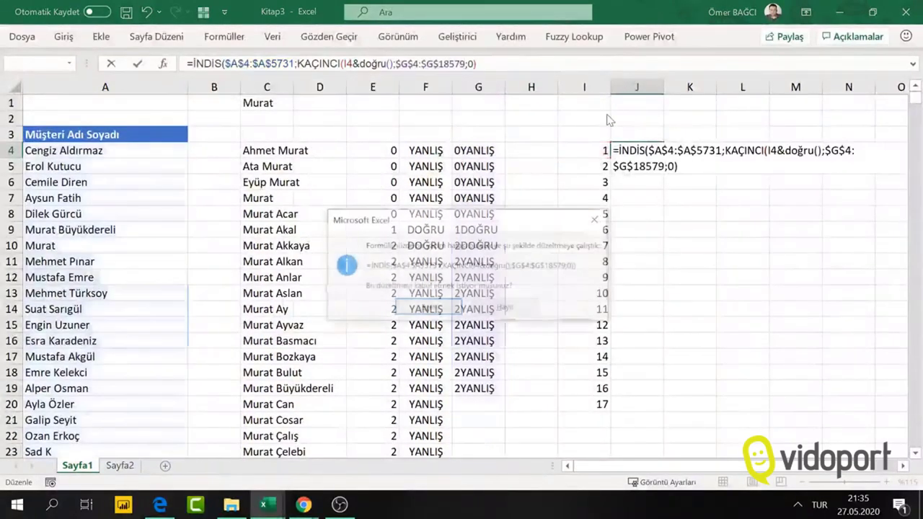
pyautogui.press('Return')
# - Copy J4's formula down to J14 and fill G19's helper formula down column G, then check the names
pyautogui.click(635, 150)
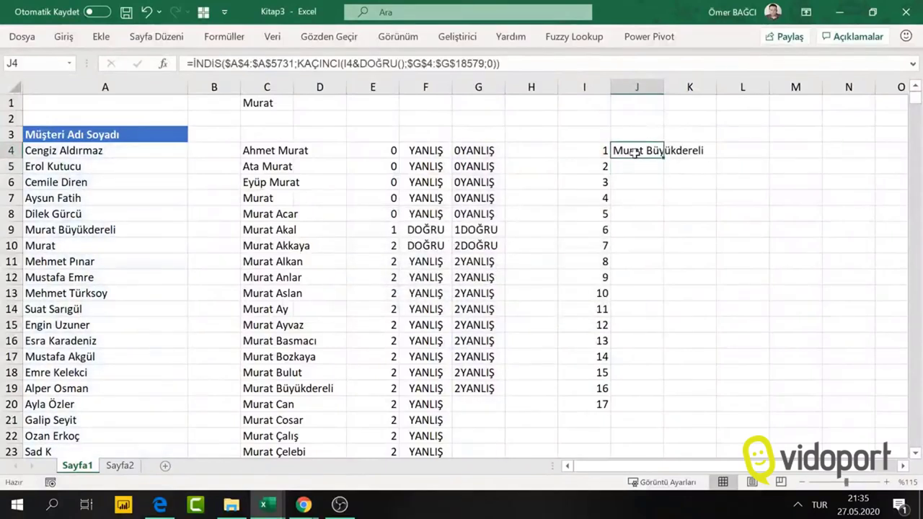
pyautogui.moveTo(661, 157); pyautogui.dragTo(657, 320)
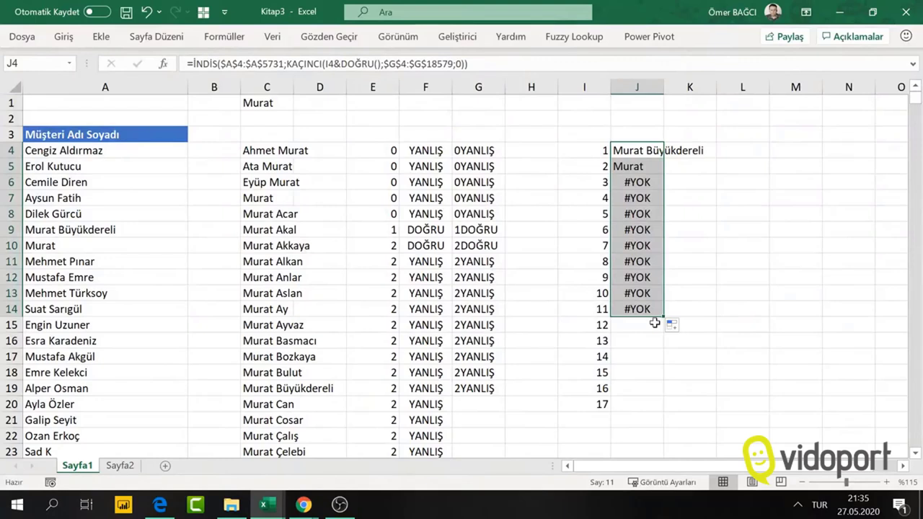
pyautogui.click(501, 390)
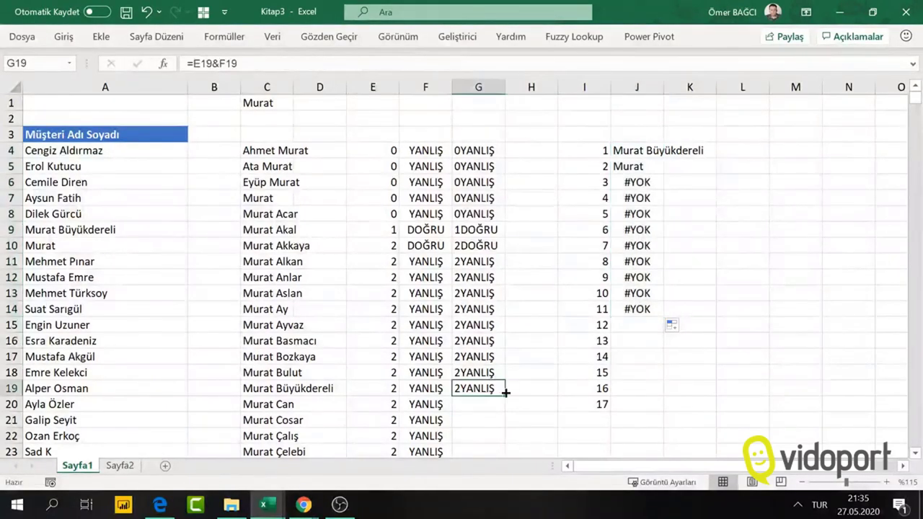
pyautogui.doubleClick(506, 392)
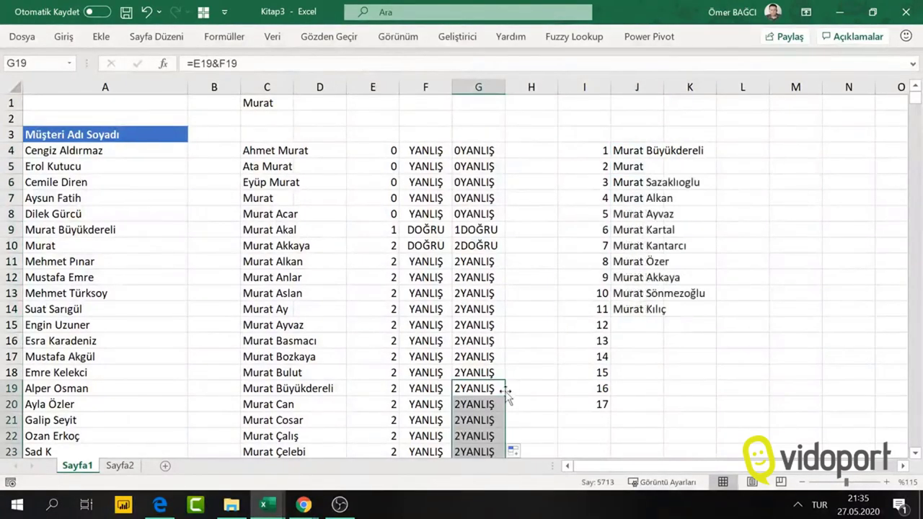
pyautogui.click(644, 257)
pyautogui.click(657, 180)
pyautogui.click(657, 154)
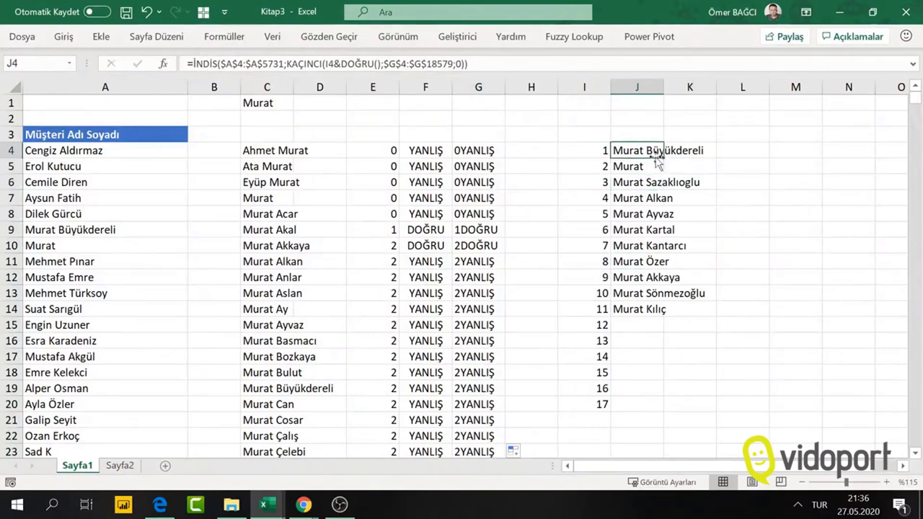
pyautogui.click(793, 154)
pyautogui.click(639, 151)
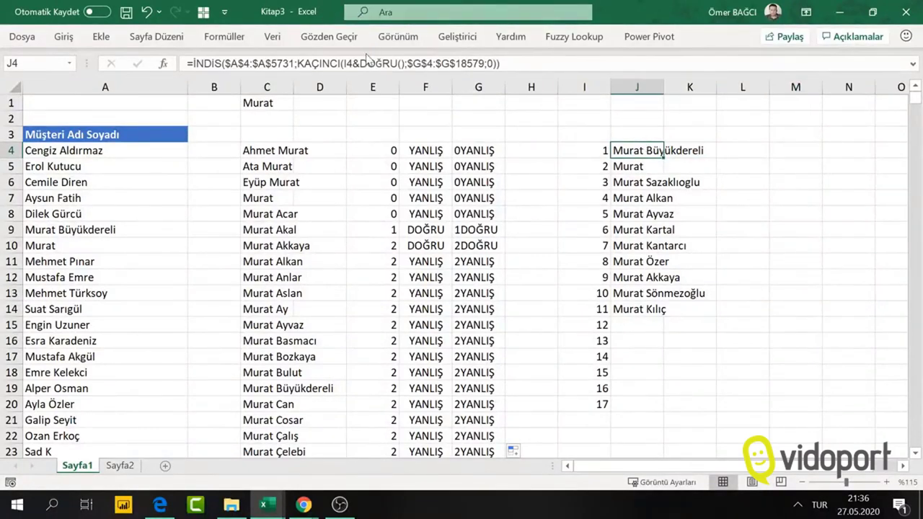
# - In Name Manager, create a new name 'Personel' and begin its KAYDIR reference
pyautogui.click(225, 36)
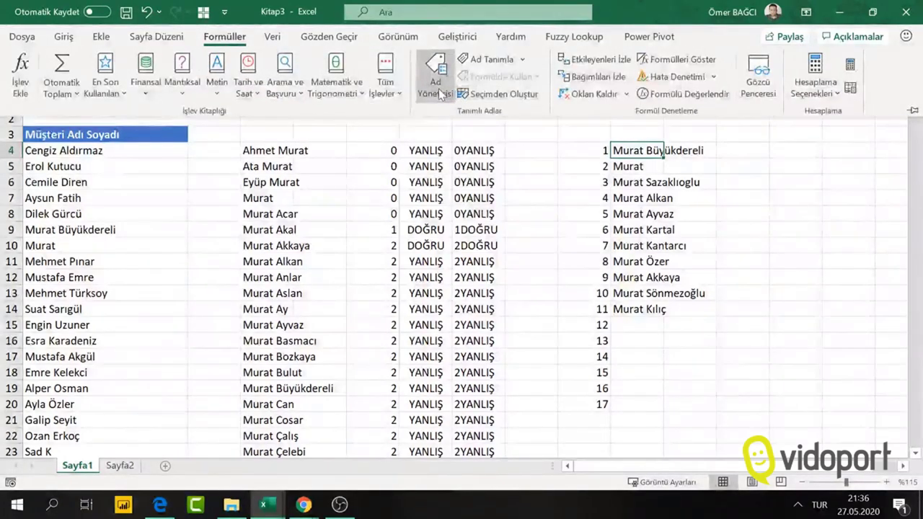
pyautogui.click(439, 93)
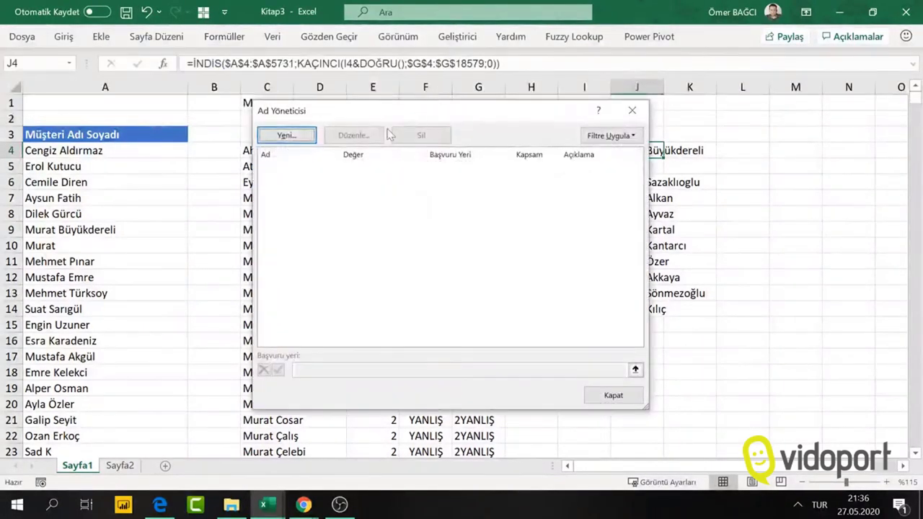
pyautogui.click(303, 136)
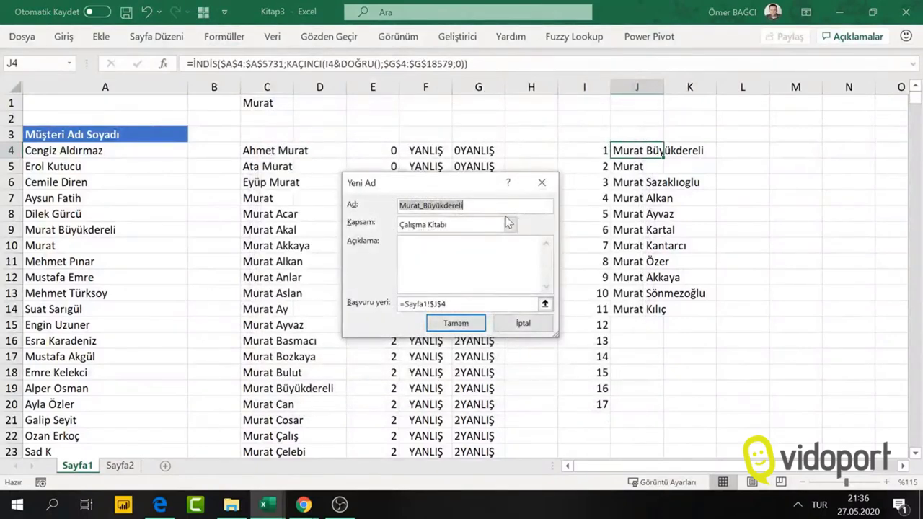
pyautogui.write('Personel')
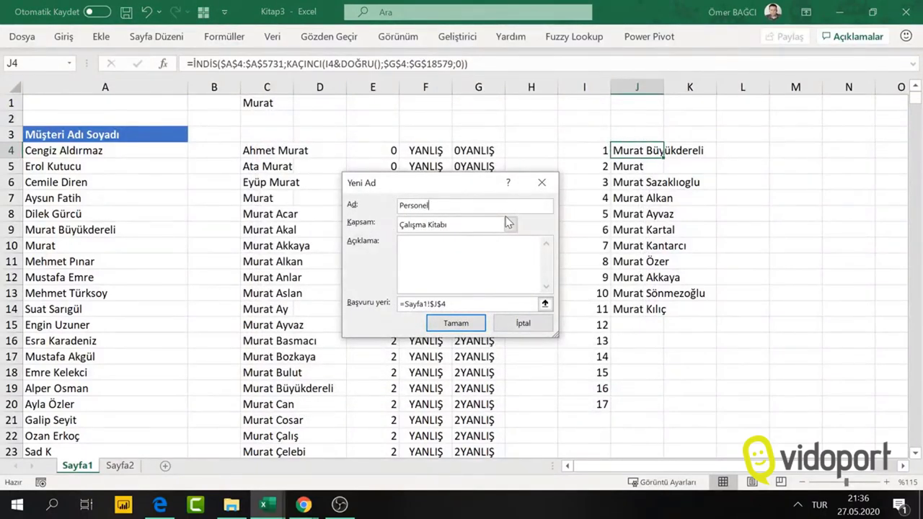
pyautogui.press('Tab')
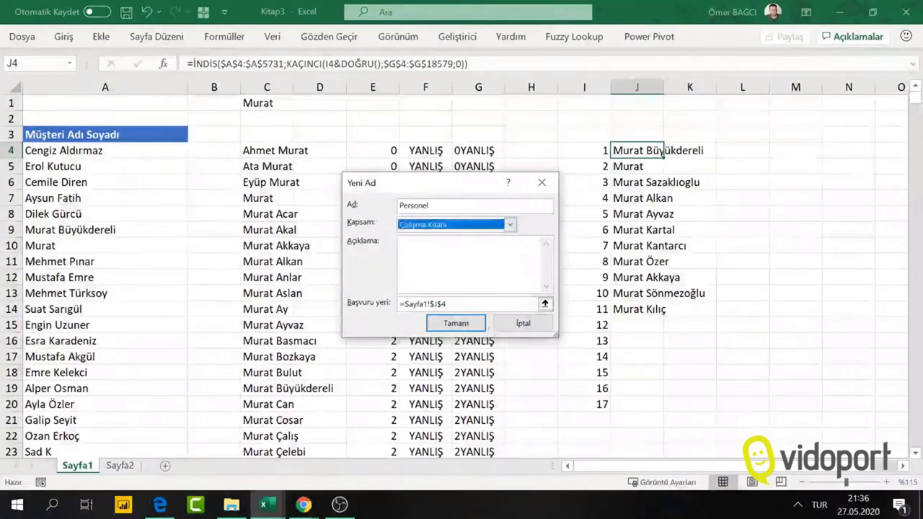
pyautogui.click(457, 304)
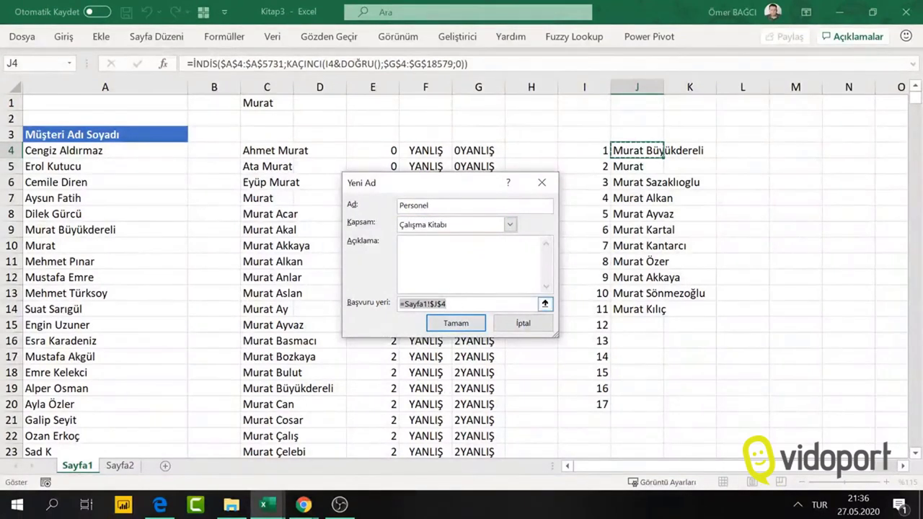
pyautogui.write('Kaydır')
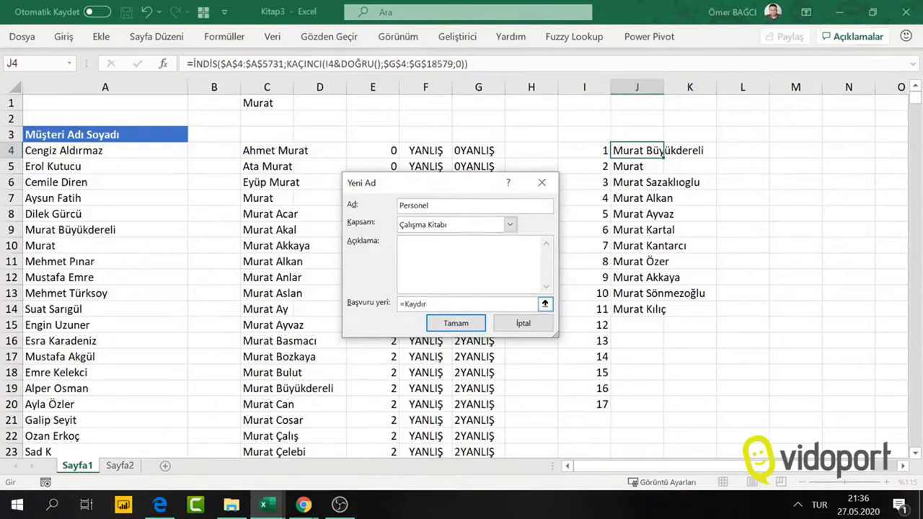
pyautogui.write('(')
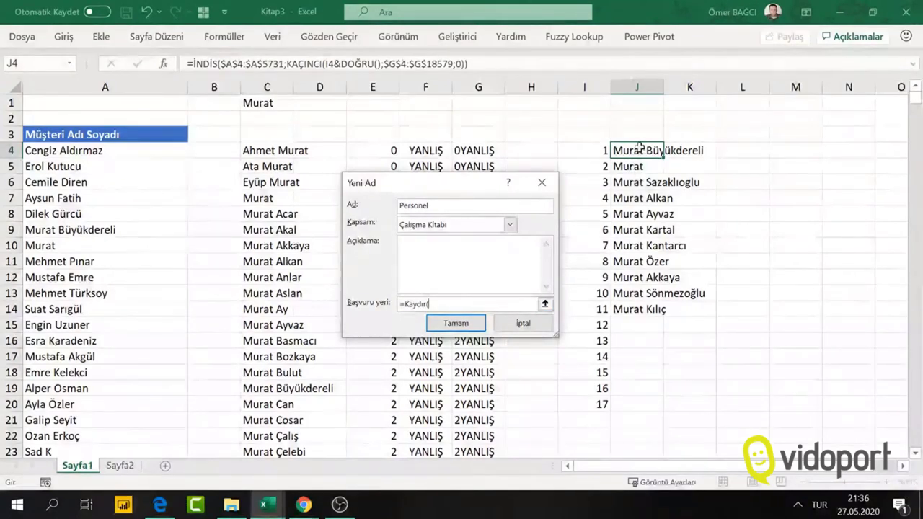
# - Complete the reference as KAYDIR($J$4;0;0;BAĞ_DEĞ_DOLU_SAY($J$4:$J$18579);1) and save the name
pyautogui.click(640, 147)
pyautogui.write(';0;0')
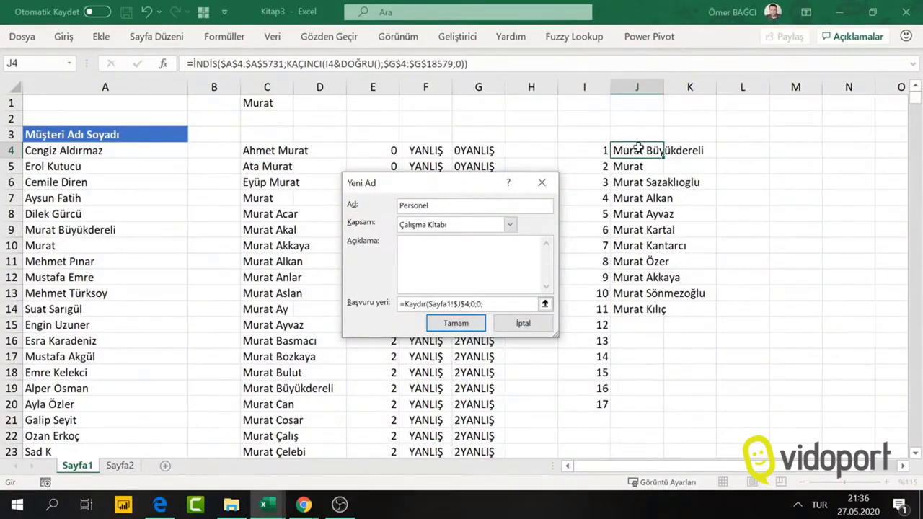
pyautogui.write('bağ')
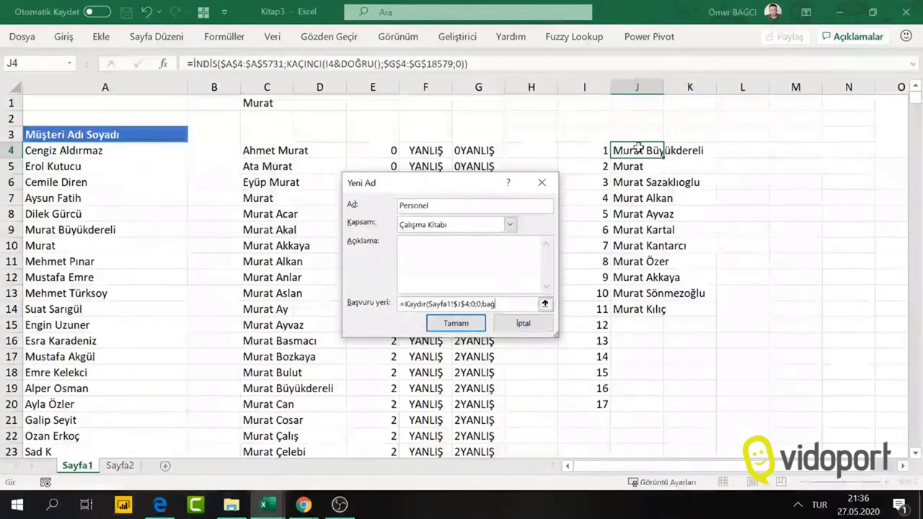
pyautogui.write('_değ_dolu')
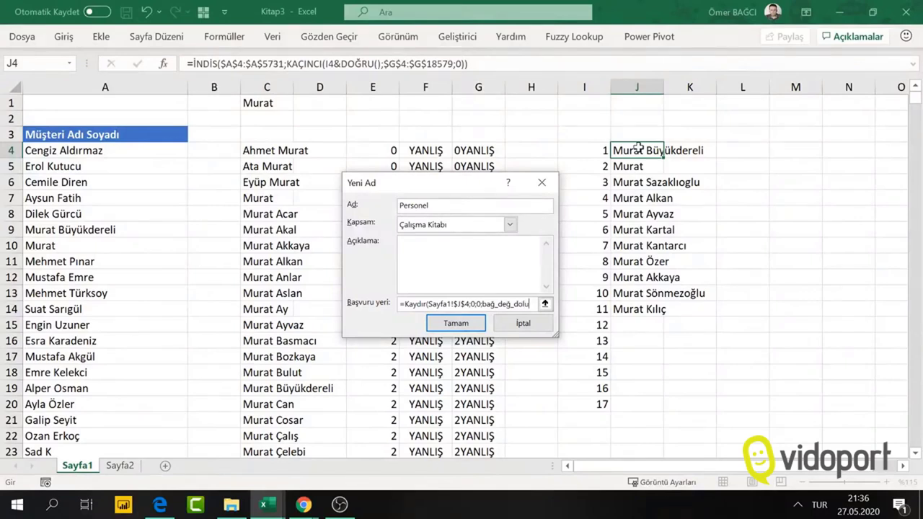
pyautogui.write('_say')
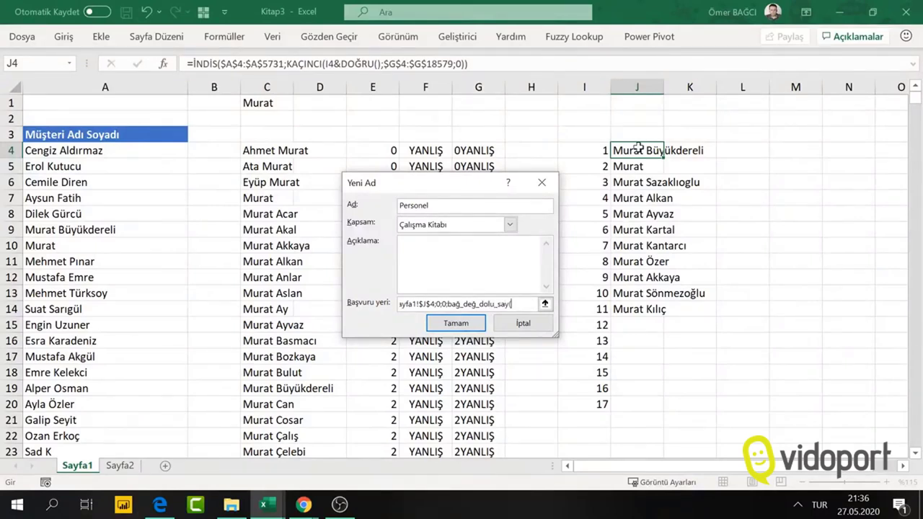
pyautogui.write('(')
pyautogui.moveTo(637, 151); pyautogui.dragTo(626, 286)
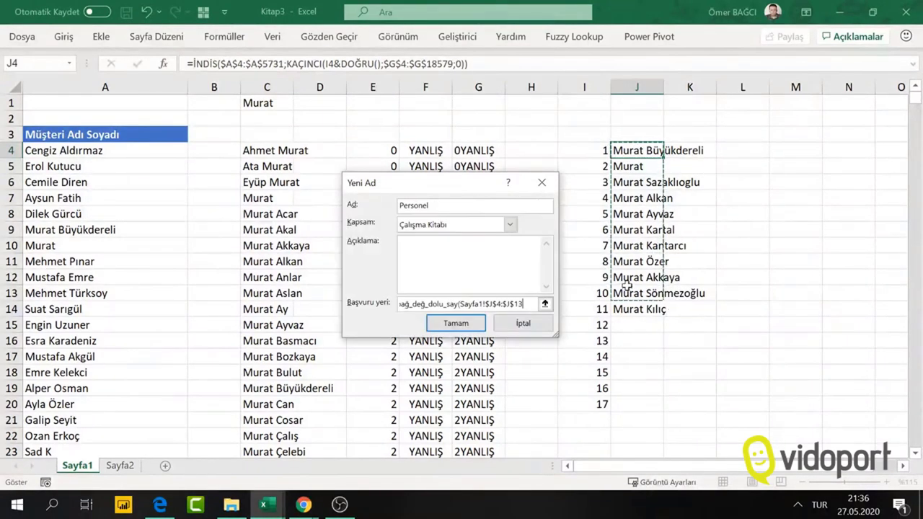
pyautogui.press('BackSpace')
pyautogui.write('857')
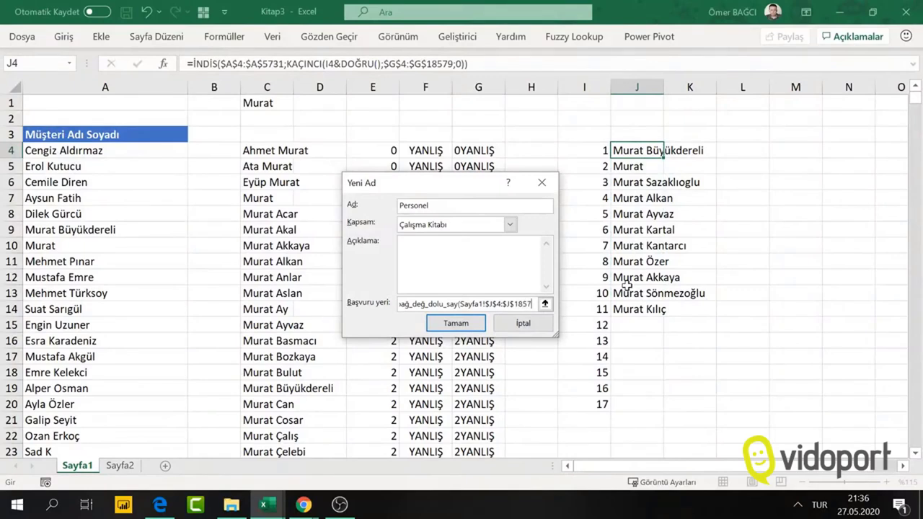
pyautogui.write('9)')
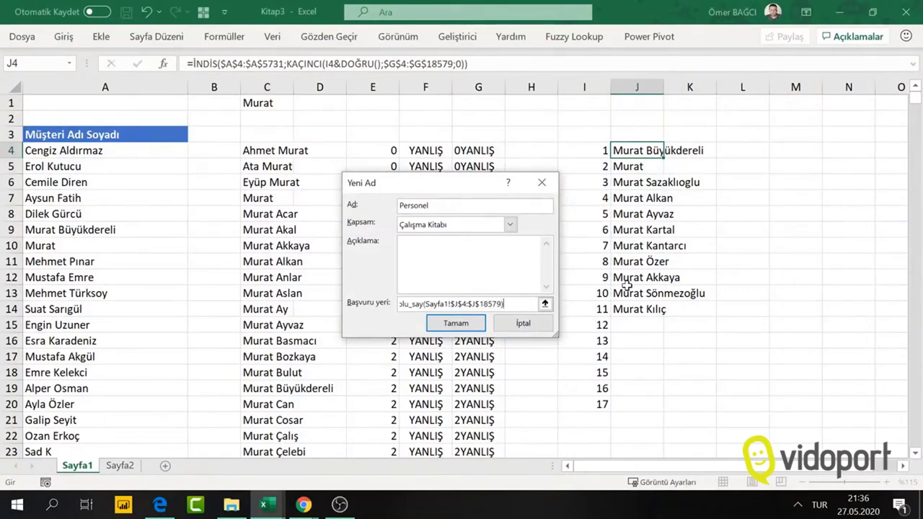
pyautogui.write(';1)')
pyautogui.click(482, 326)
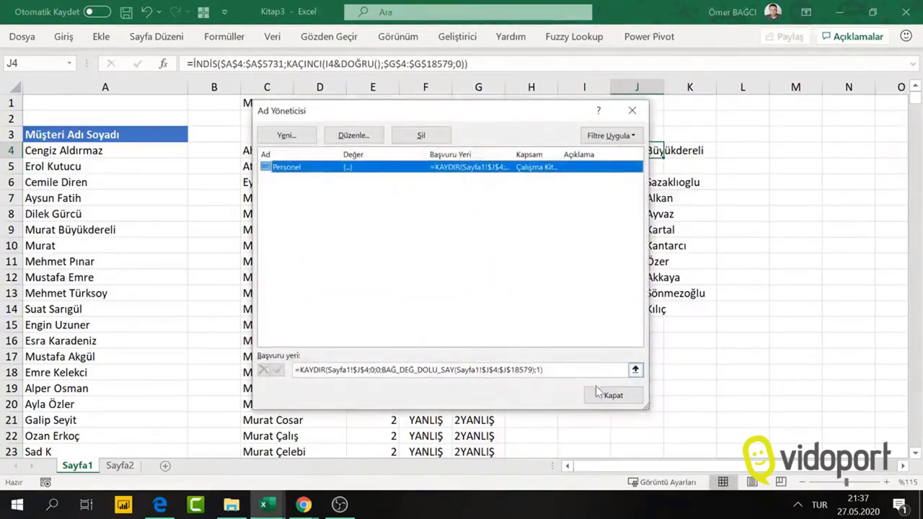
pyautogui.click(597, 393)
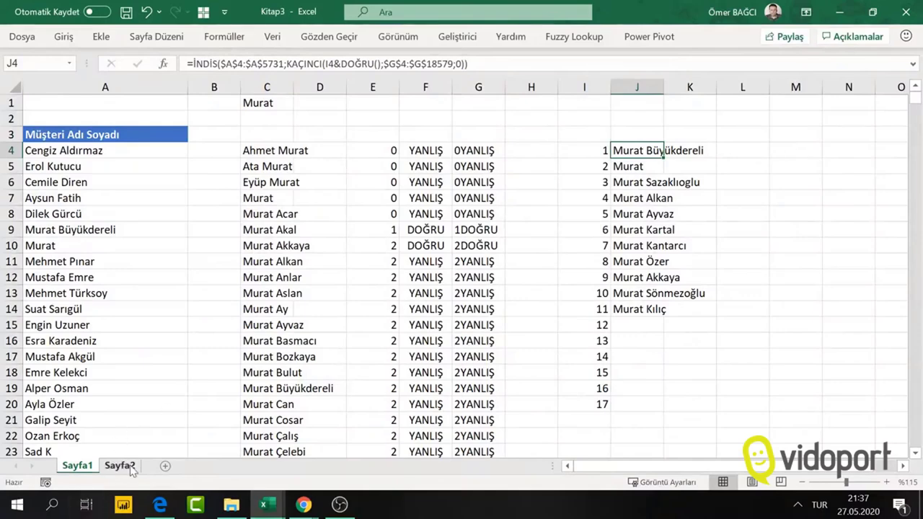
# - On Sayfa2, give C2 a List data validation whose source is =Personel
pyautogui.click(120, 465)
pyautogui.click(199, 114)
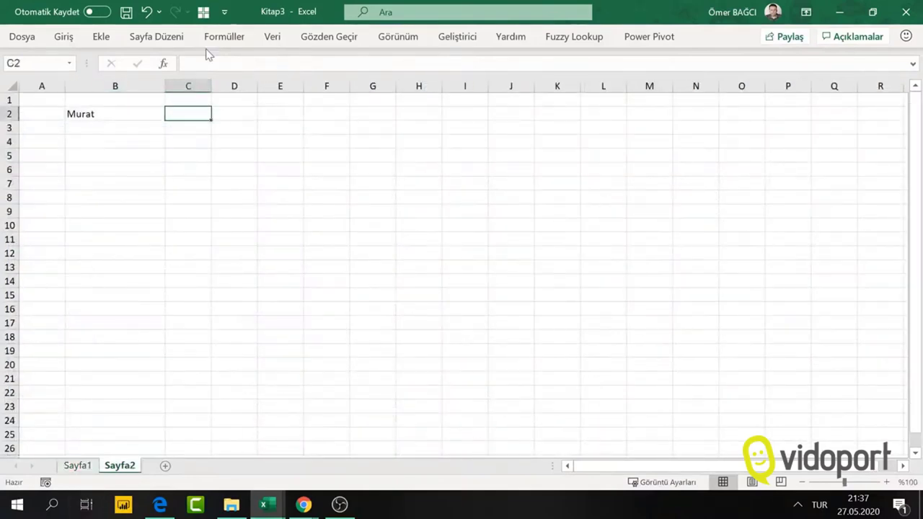
pyautogui.click(272, 36)
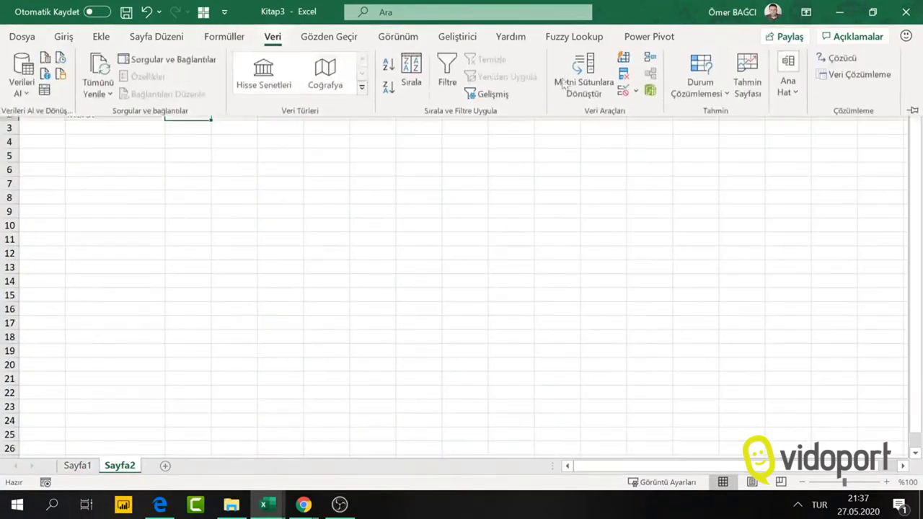
pyautogui.click(624, 88)
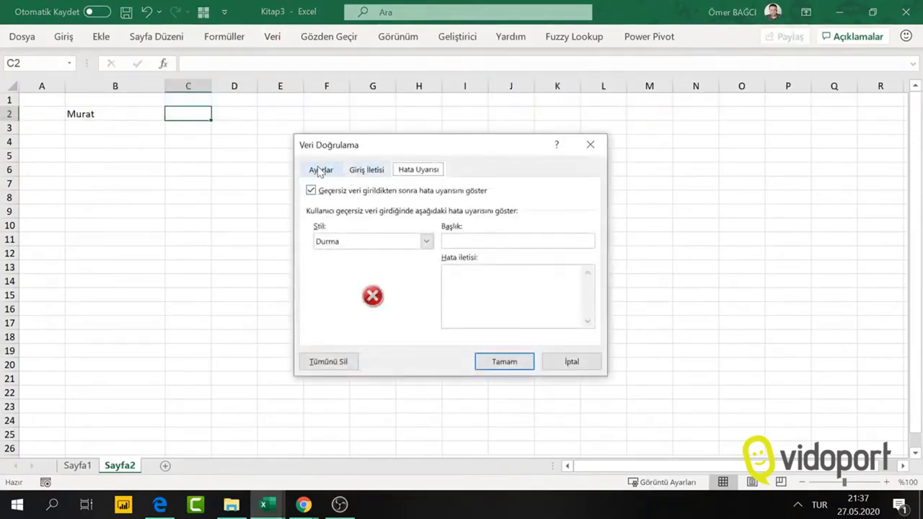
pyautogui.click(321, 170)
pyautogui.click(352, 219)
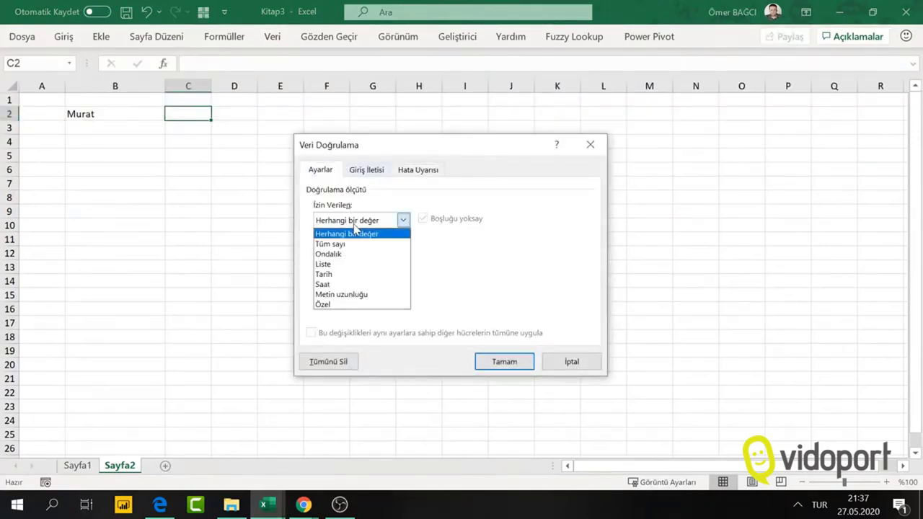
pyautogui.click(339, 264)
pyautogui.click(346, 282)
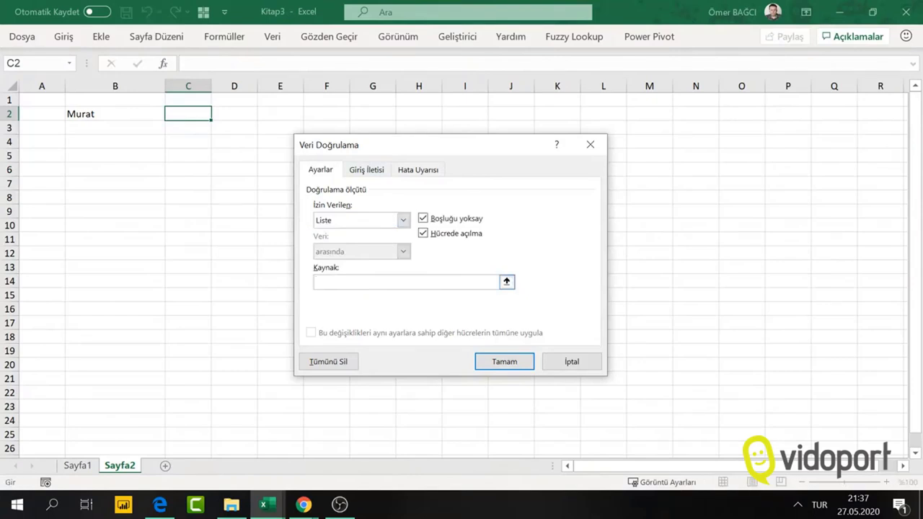
pyautogui.press('F3')
pyautogui.click(376, 224)
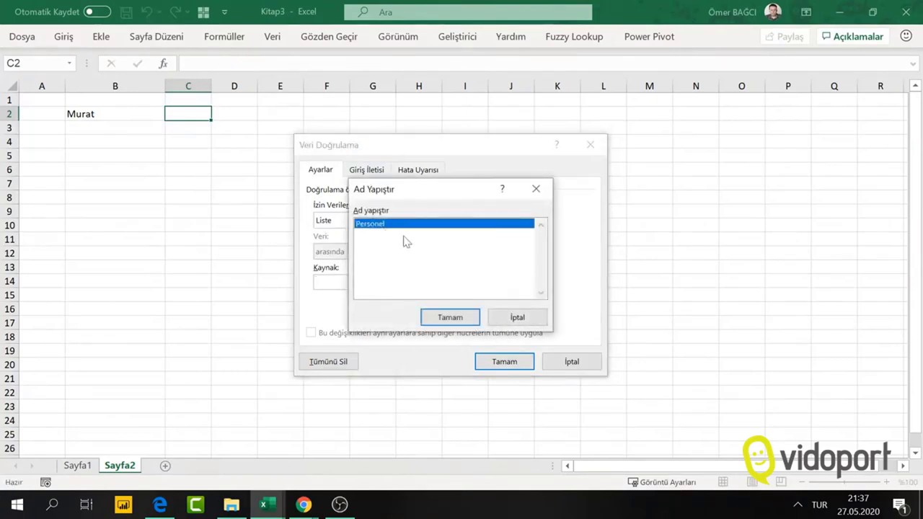
pyautogui.click(450, 317)
pyautogui.click(505, 361)
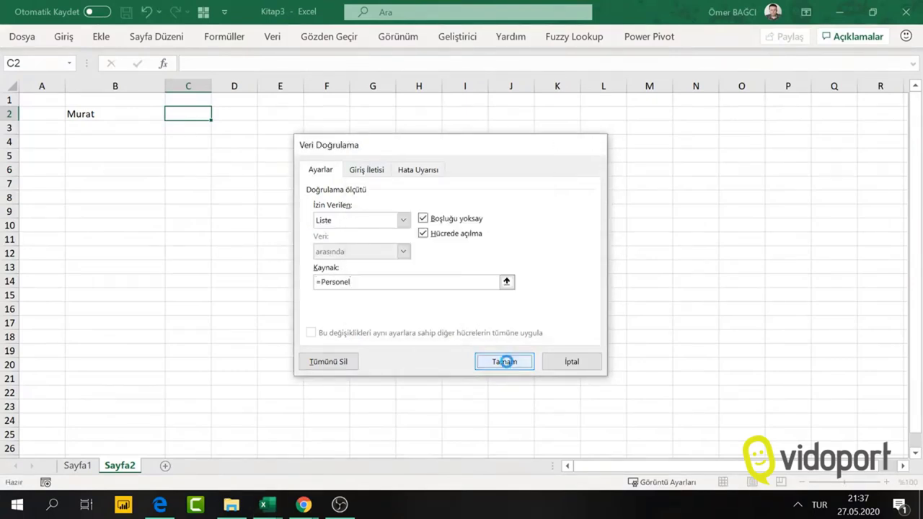
# - Check C2's name dropdown, then turn off the validation error alert for C2
pyautogui.click(217, 114)
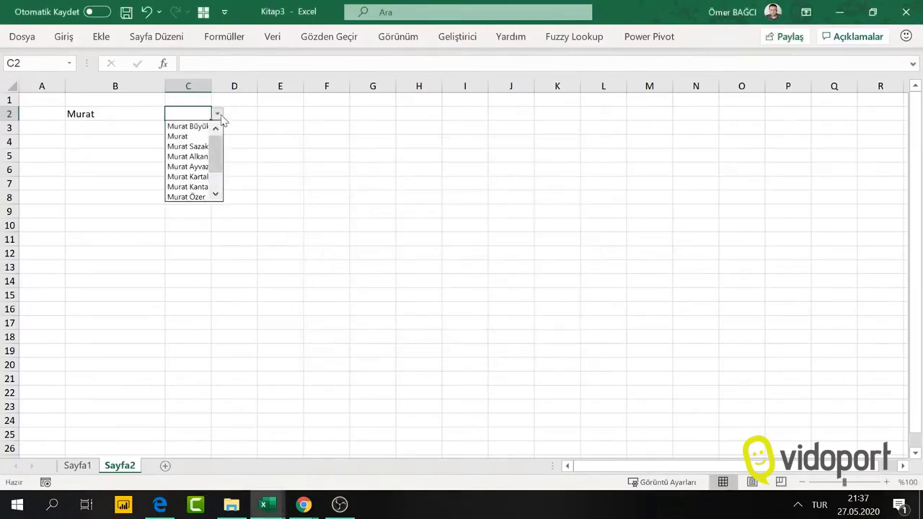
pyautogui.moveTo(214, 154); pyautogui.dragTo(216, 192)
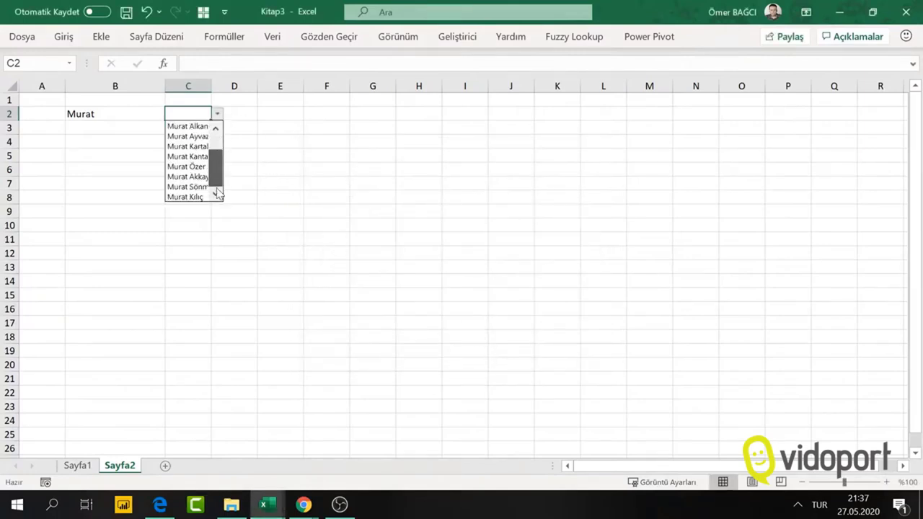
pyautogui.click(217, 114)
pyautogui.click(294, 39)
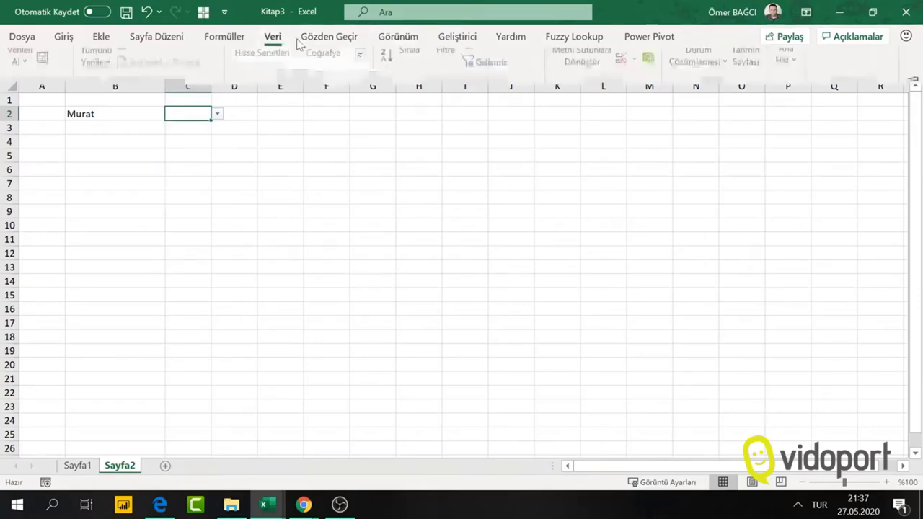
pyautogui.click(625, 92)
pyautogui.click(424, 173)
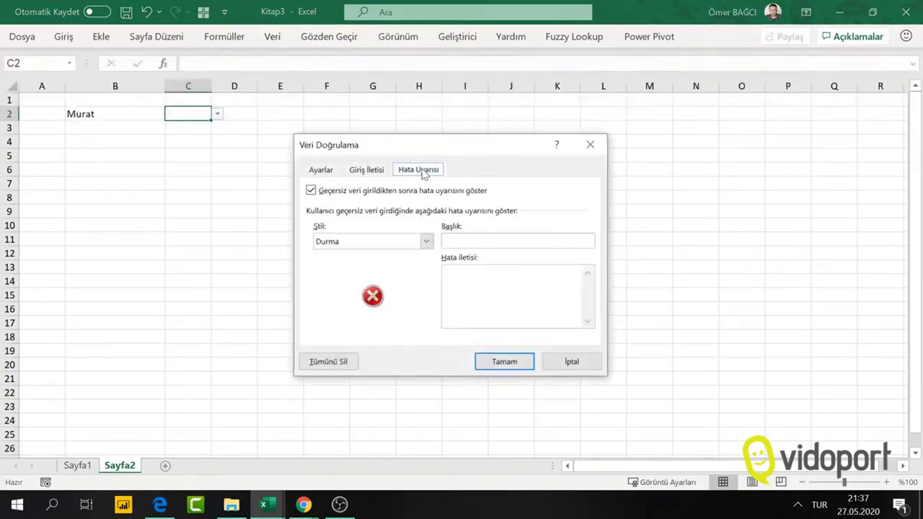
pyautogui.click(311, 191)
pyautogui.click(505, 362)
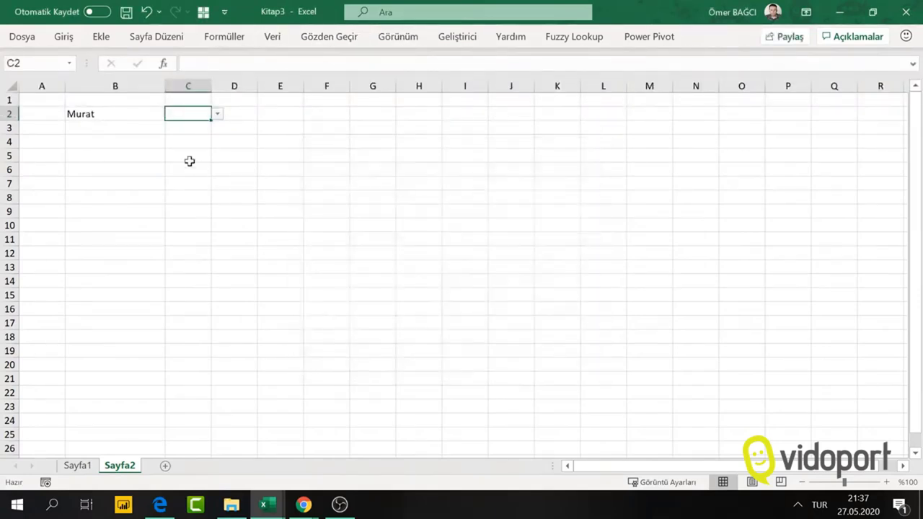
# - Widen the columns, enter 'ahmet' in B2, and check the matching names on Sayfa1
pyautogui.moveTo(165, 86); pyautogui.dragTo(269, 90)
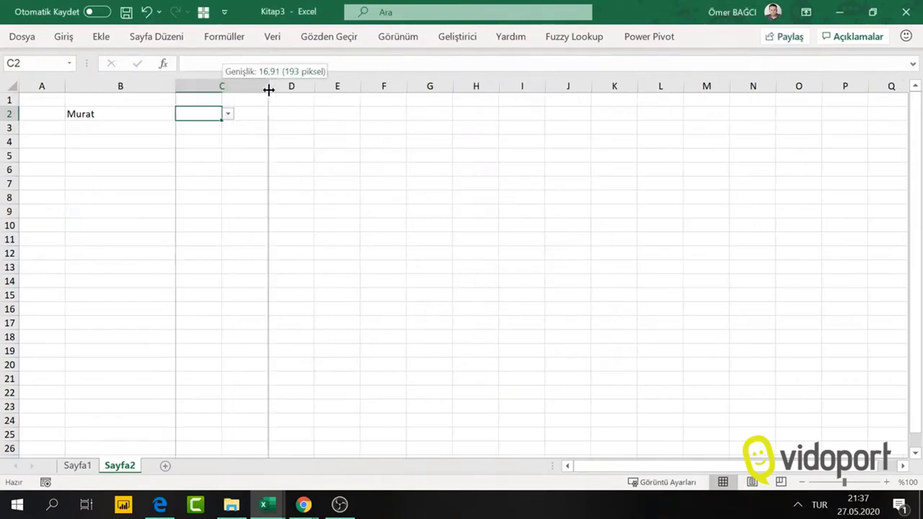
pyautogui.click(129, 114)
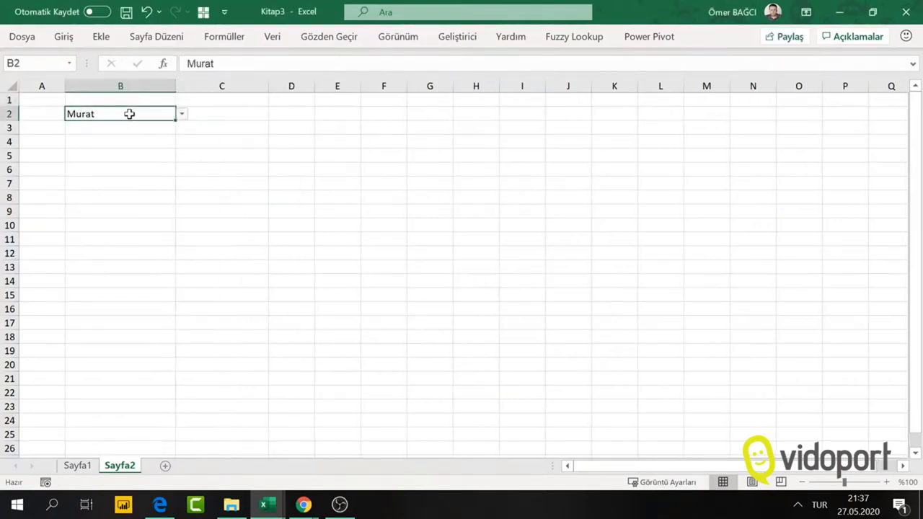
pyautogui.write('ahmet')
pyautogui.press('Return')
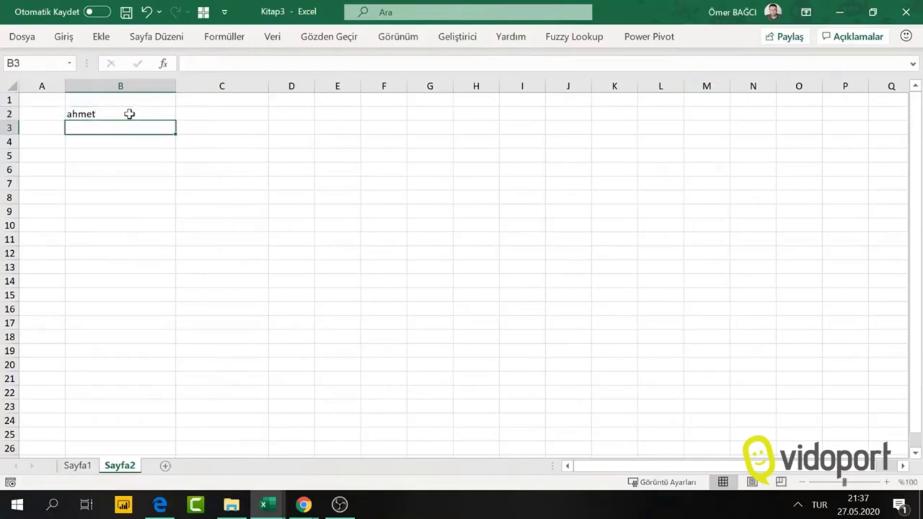
pyautogui.click(77, 466)
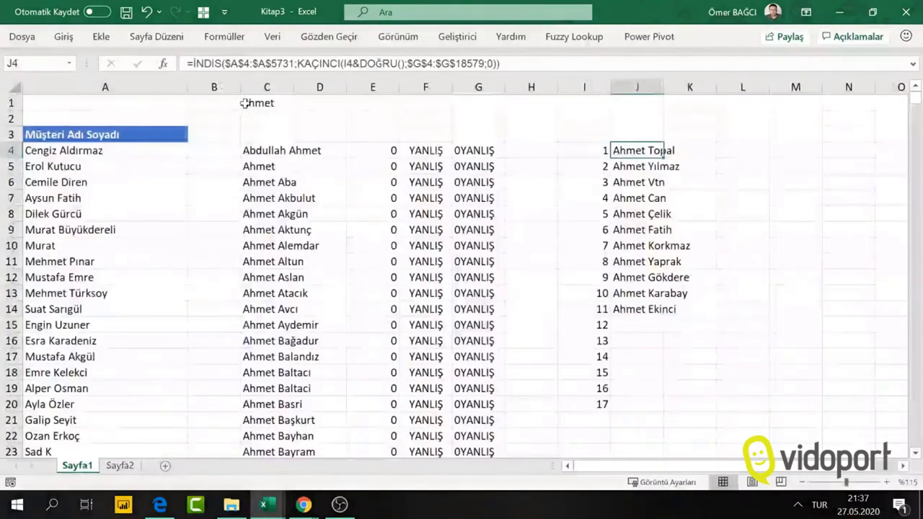
pyautogui.click(245, 103)
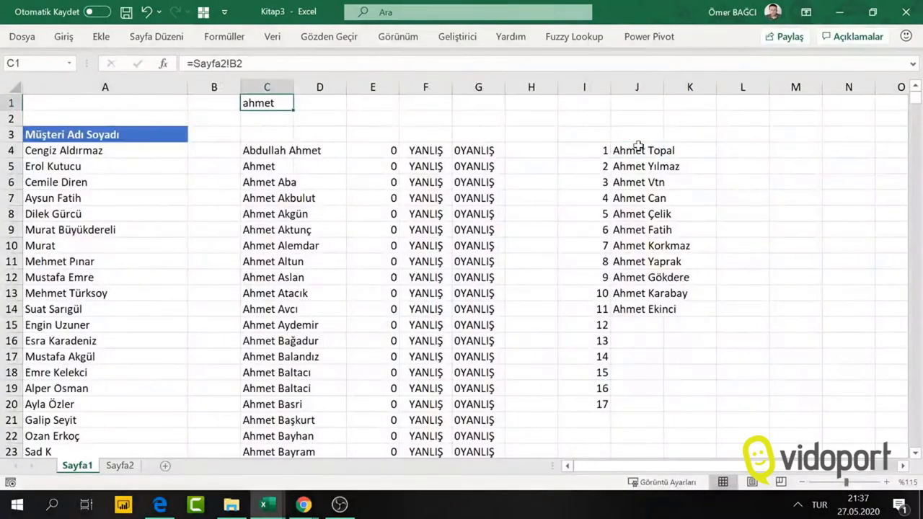
pyautogui.moveTo(639, 150); pyautogui.dragTo(651, 295)
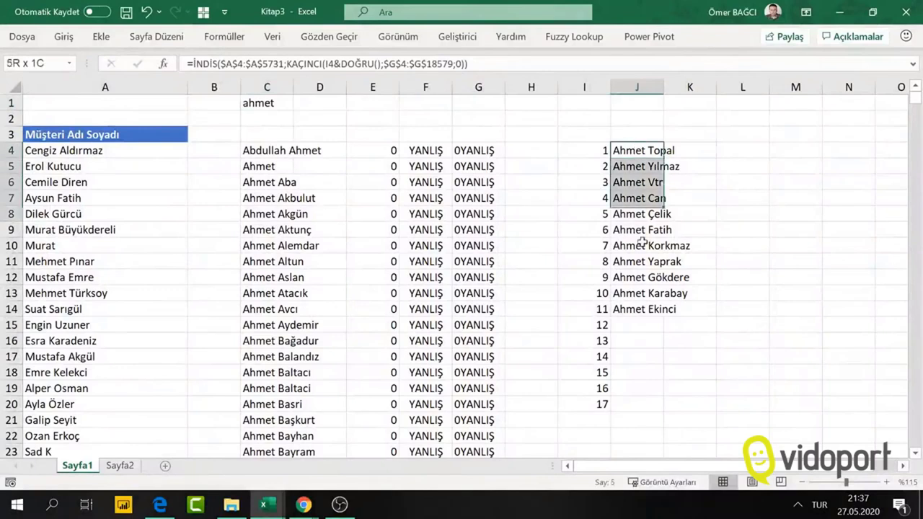
pyautogui.click(119, 466)
# - Review the Ahmet names in C2's dropdown, then clear the search text in B2
pyautogui.click(241, 113)
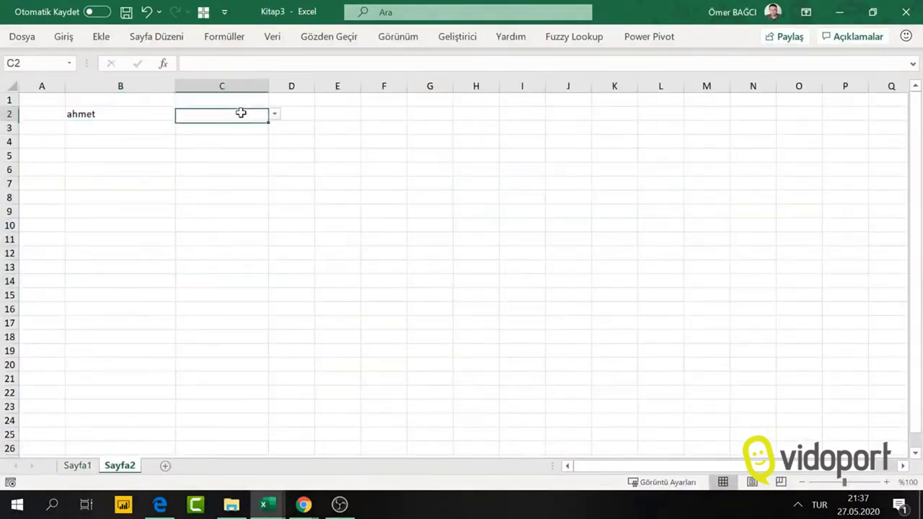
pyautogui.click(274, 114)
pyautogui.scroll(-1, 272, 151)
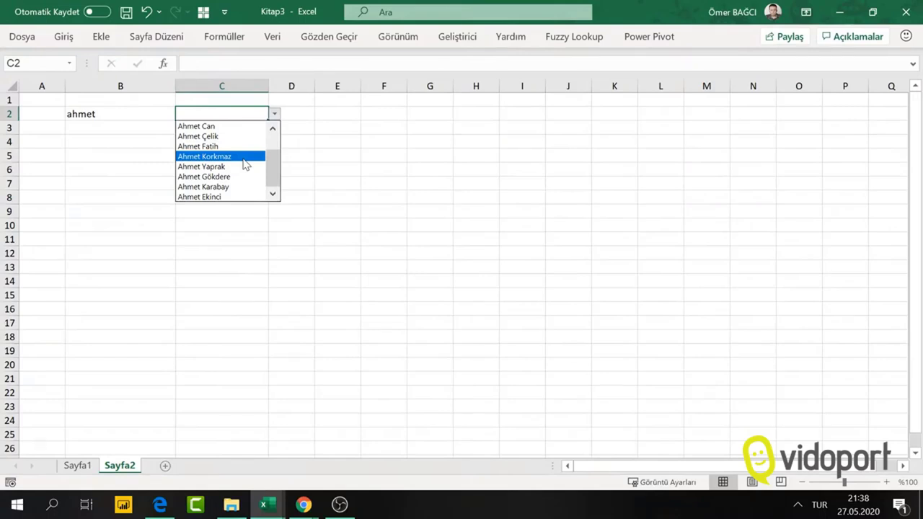
pyautogui.click(216, 121)
pyautogui.click(92, 119)
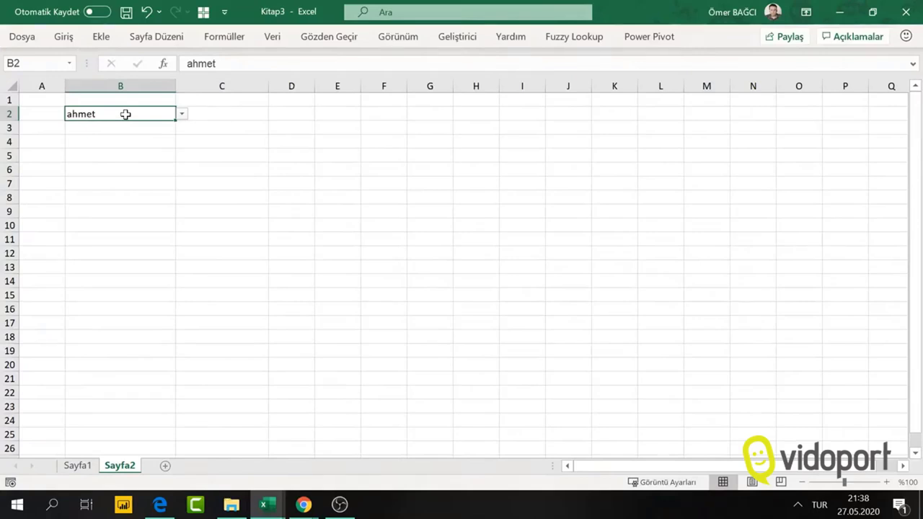
pyautogui.write('Kam')
pyautogui.press('BackSpace')
pyautogui.press('BackSpace')
pyautogui.press('BackSpace')
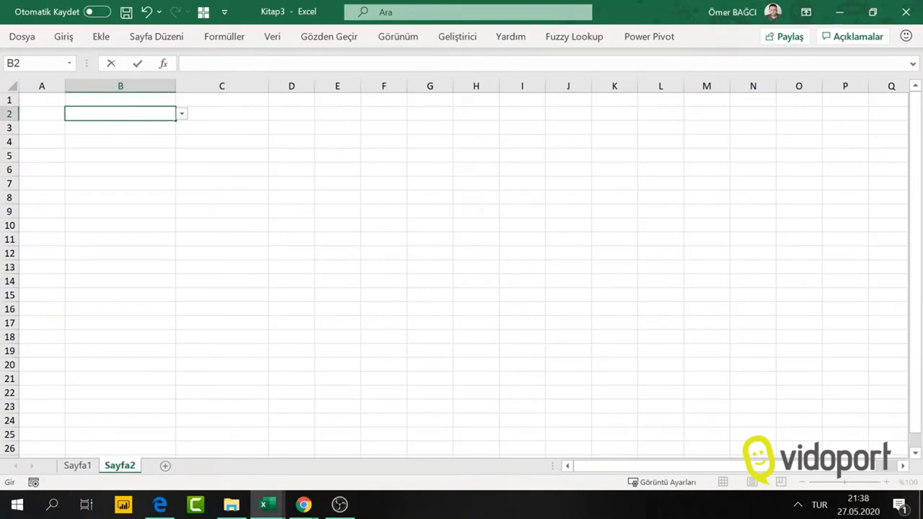
pyautogui.write('SE')
pyautogui.press('Return')
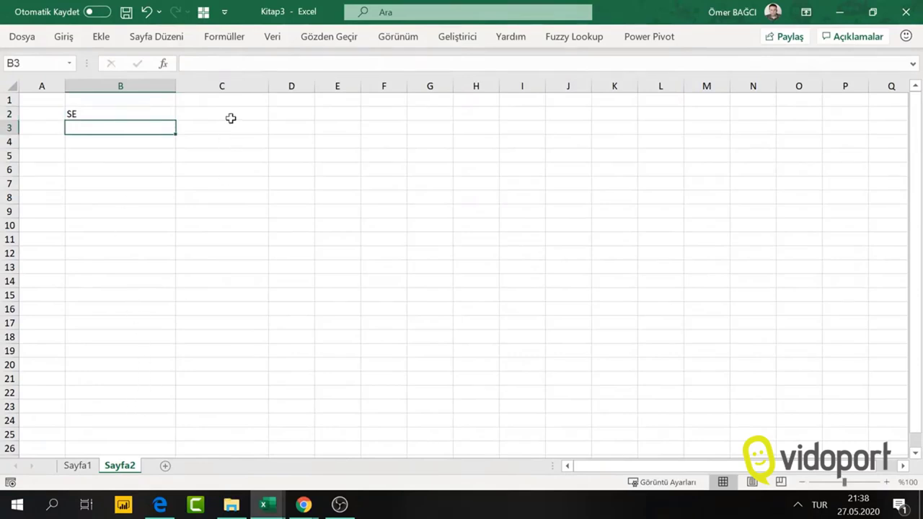
pyautogui.click(232, 126)
pyautogui.click(238, 114)
pyautogui.click(274, 115)
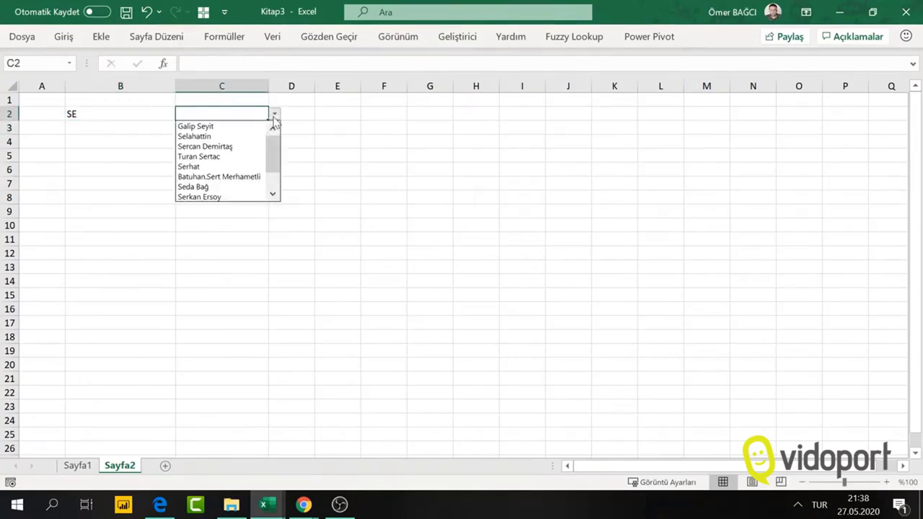
pyautogui.moveTo(274, 154); pyautogui.dragTo(272, 185)
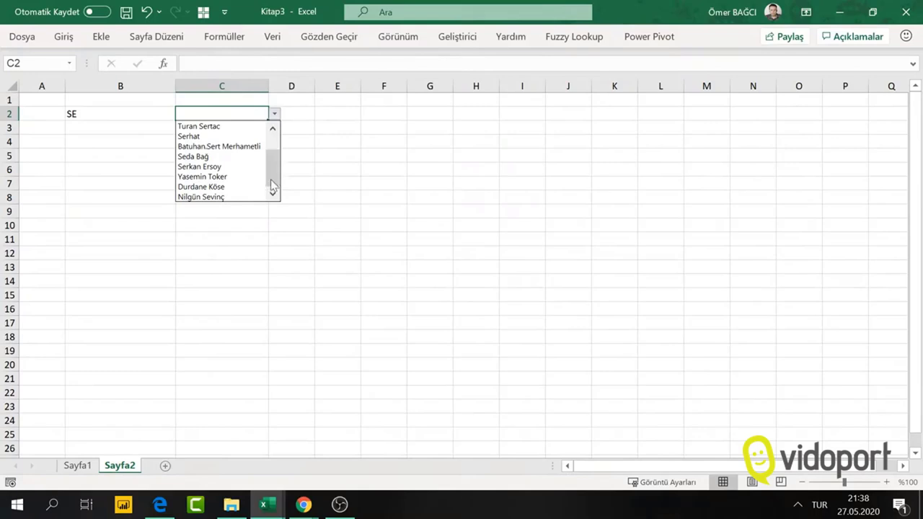
pyautogui.click(154, 109)
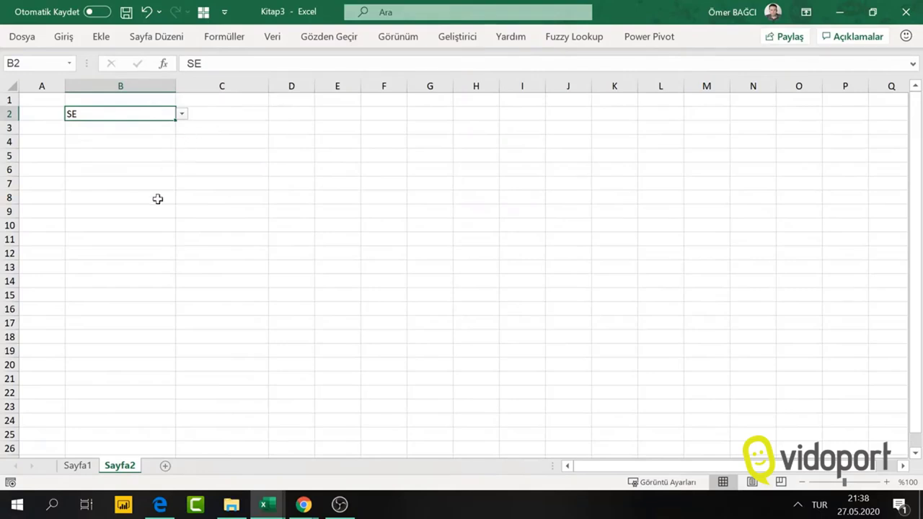
pyautogui.click(79, 466)
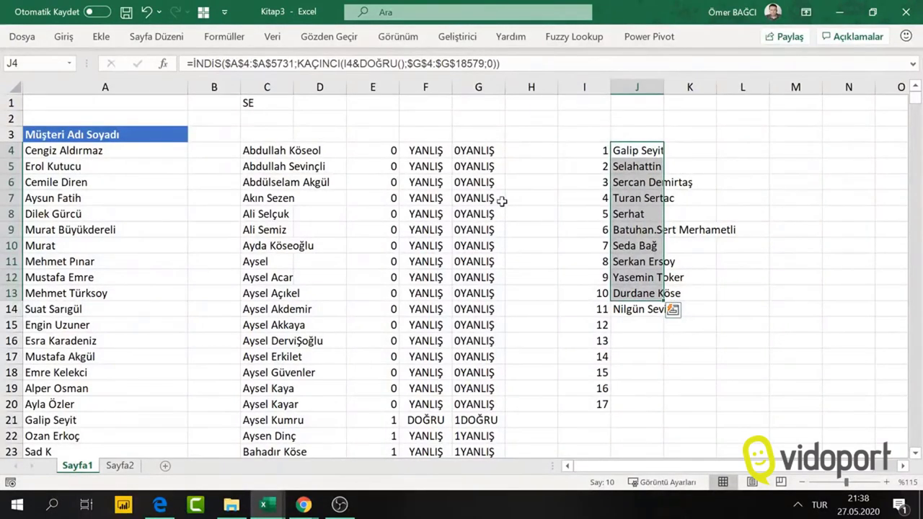
pyautogui.click(284, 193)
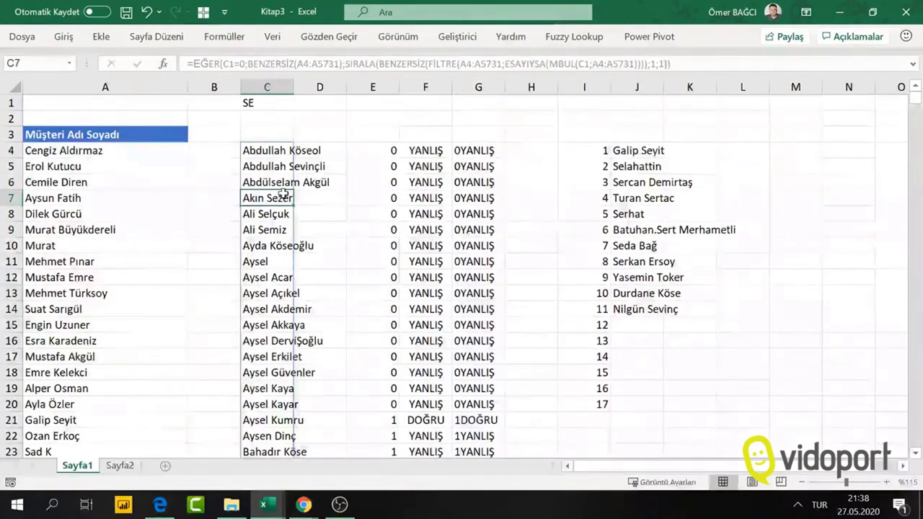
pyautogui.click(410, 231)
pyautogui.click(348, 222)
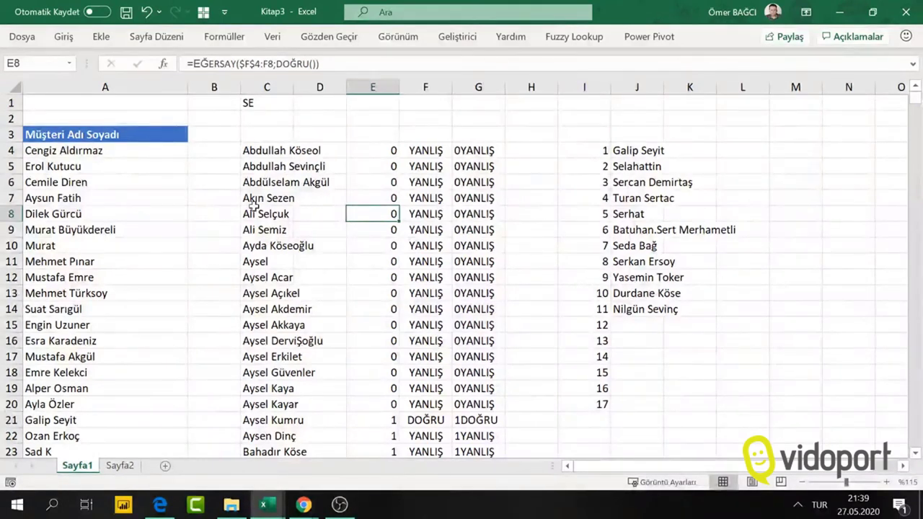
pyautogui.click(123, 470)
pyautogui.click(84, 470)
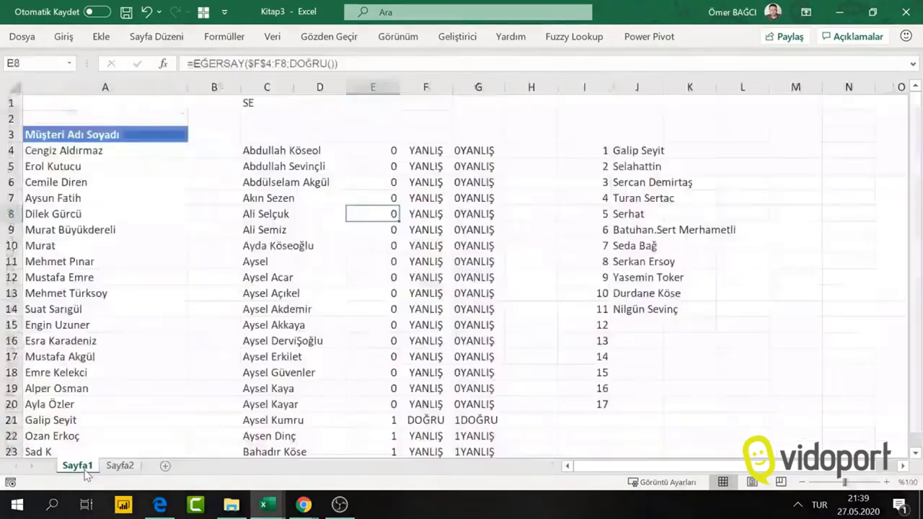